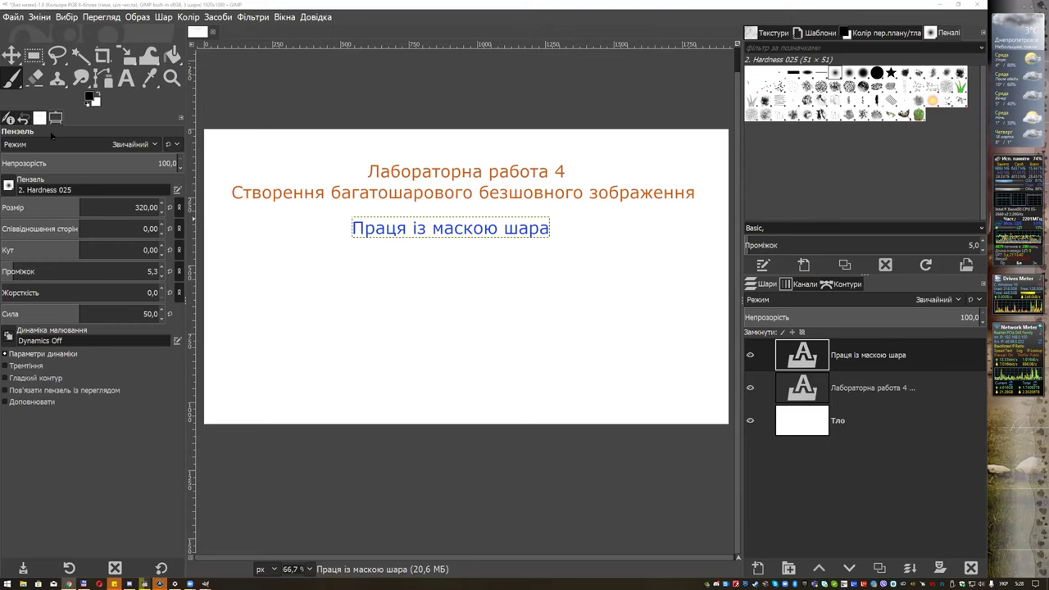
- Create a new blank 1920×1080 px image and zoom the view out to 50%
key("alt+f")
key("Return")
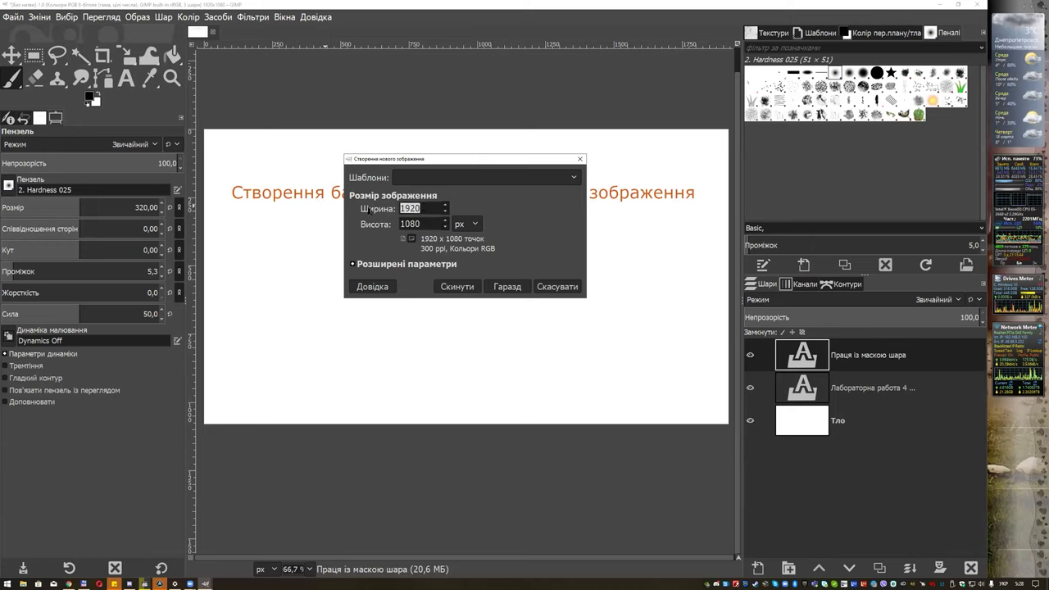
key("Tab")
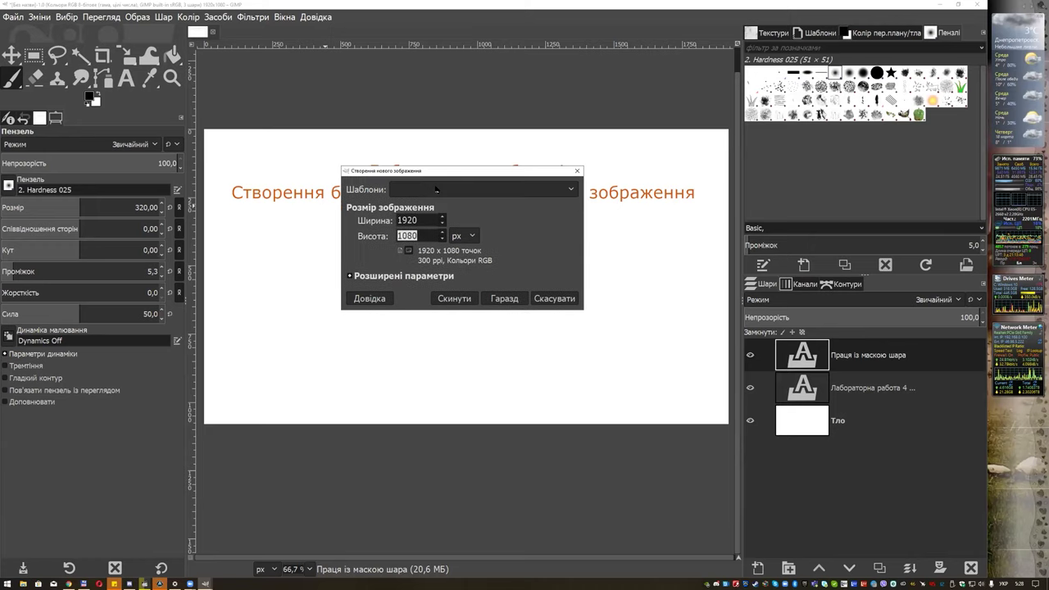
left_click_drag(437, 173, 429, 233)
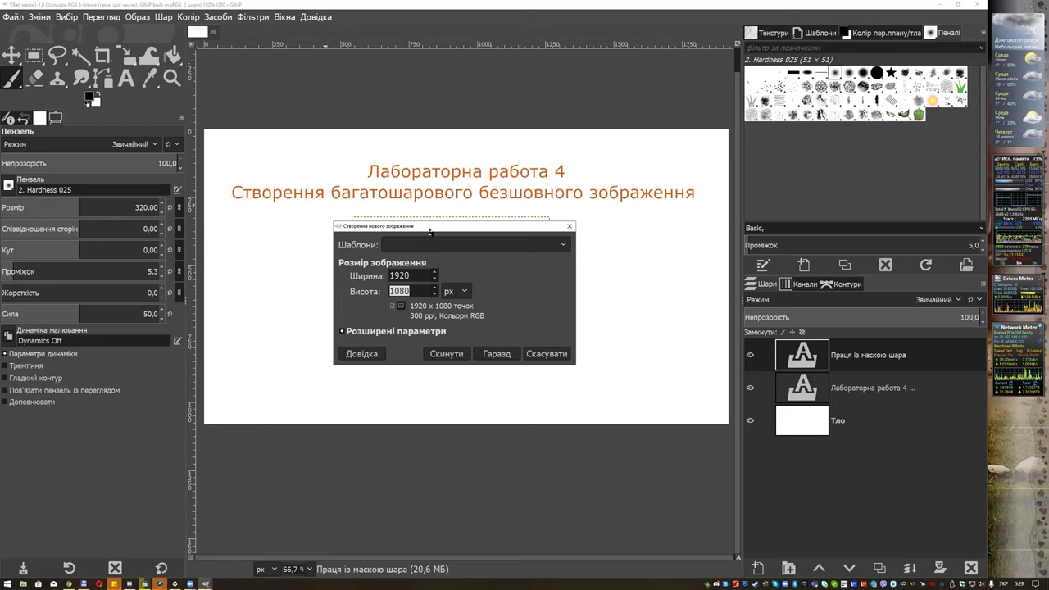
left_click(489, 354)
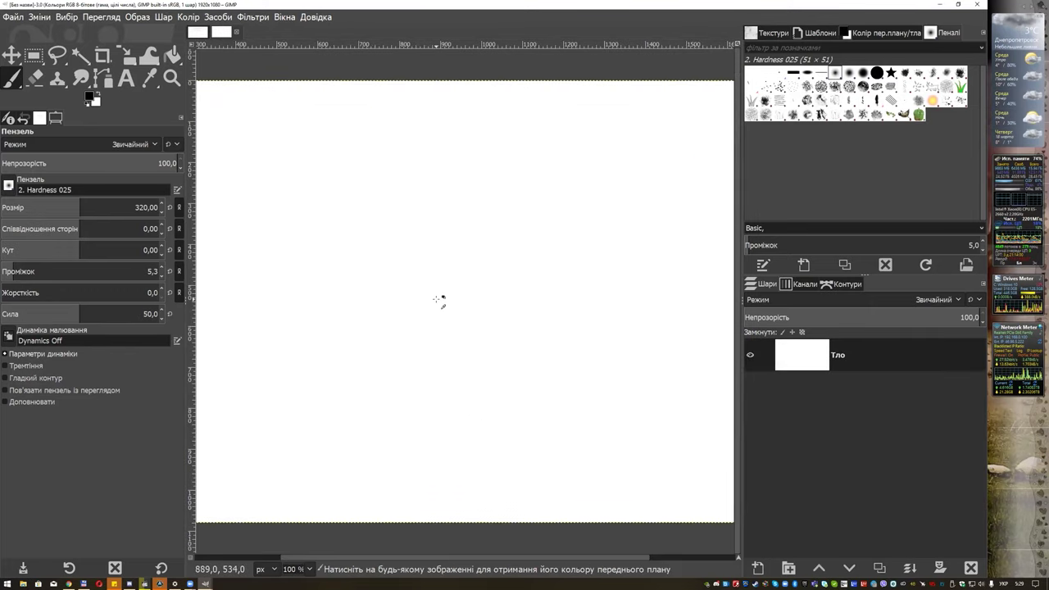
scroll(439, 302, "down", 1, "ctrl")
scroll(439, 302, "down", 1, "ctrl")
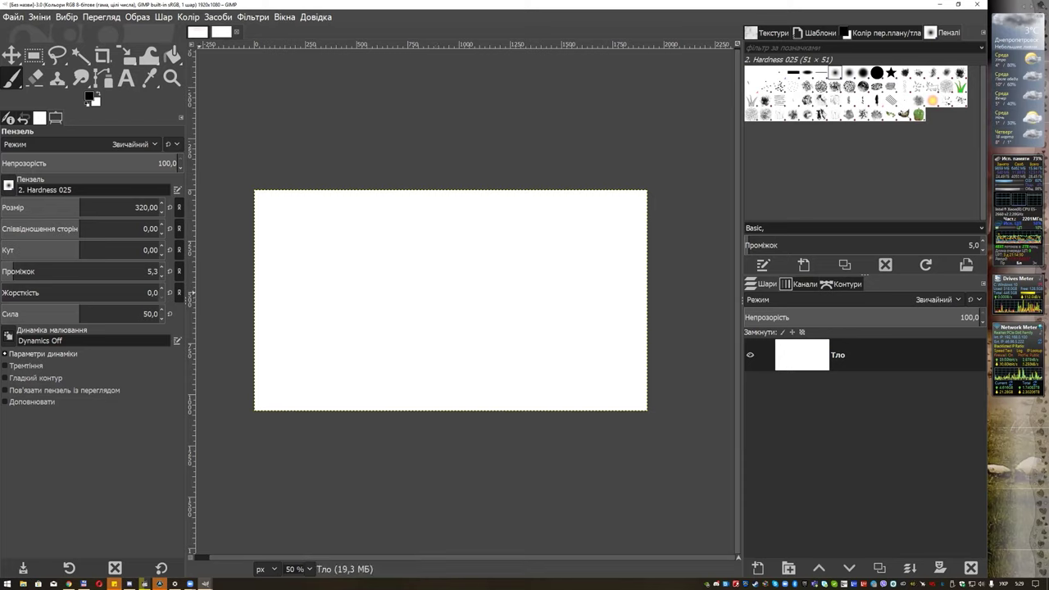
left_click(89, 96)
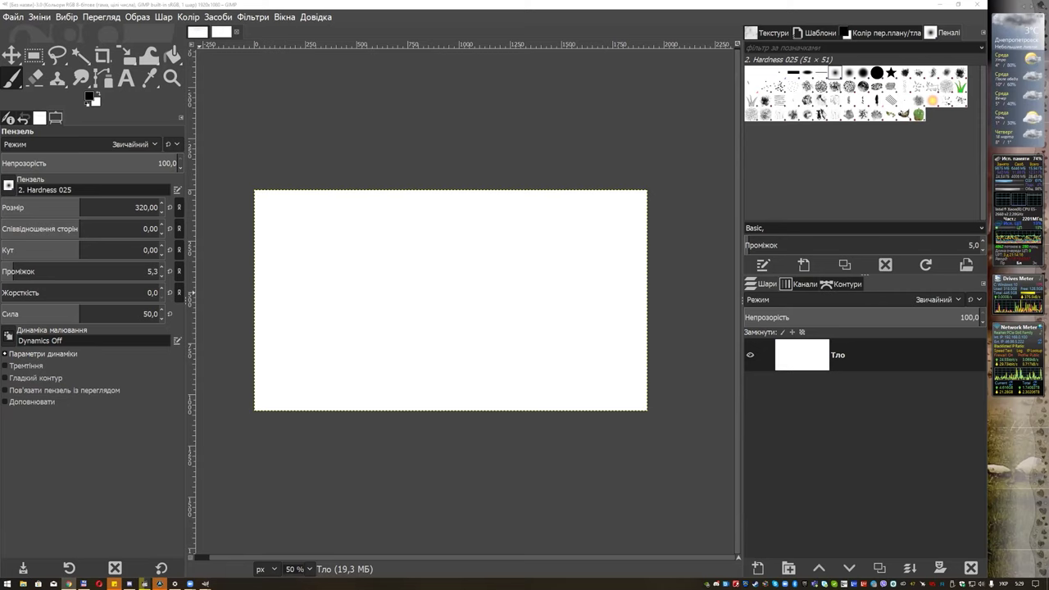
- Copy the autumn desert photo from the Google Images desert results, then return to GIMP
key("alt+Tab")
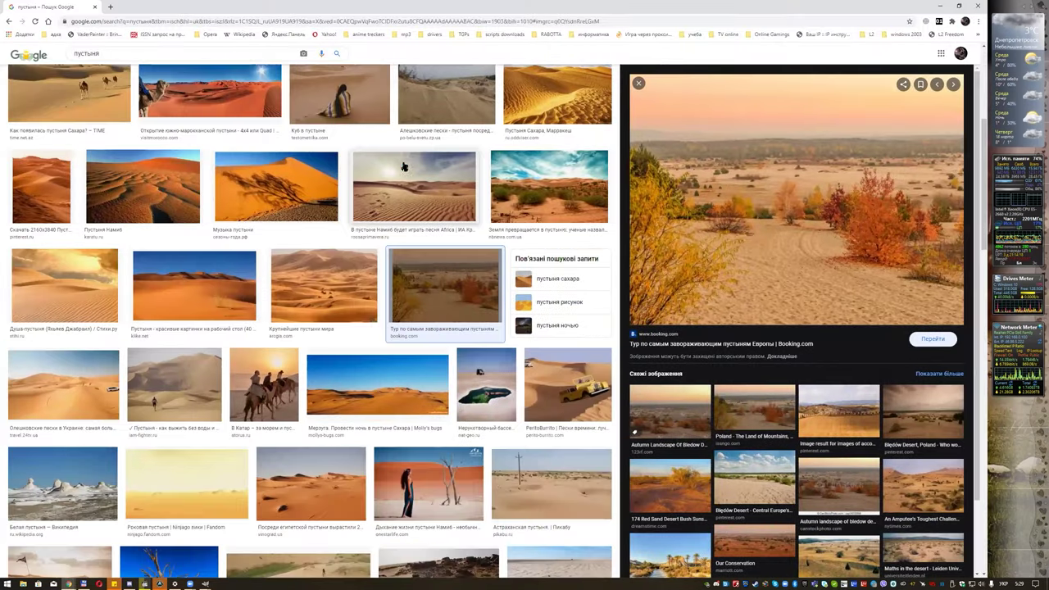
scroll(388, 217, "up", 1)
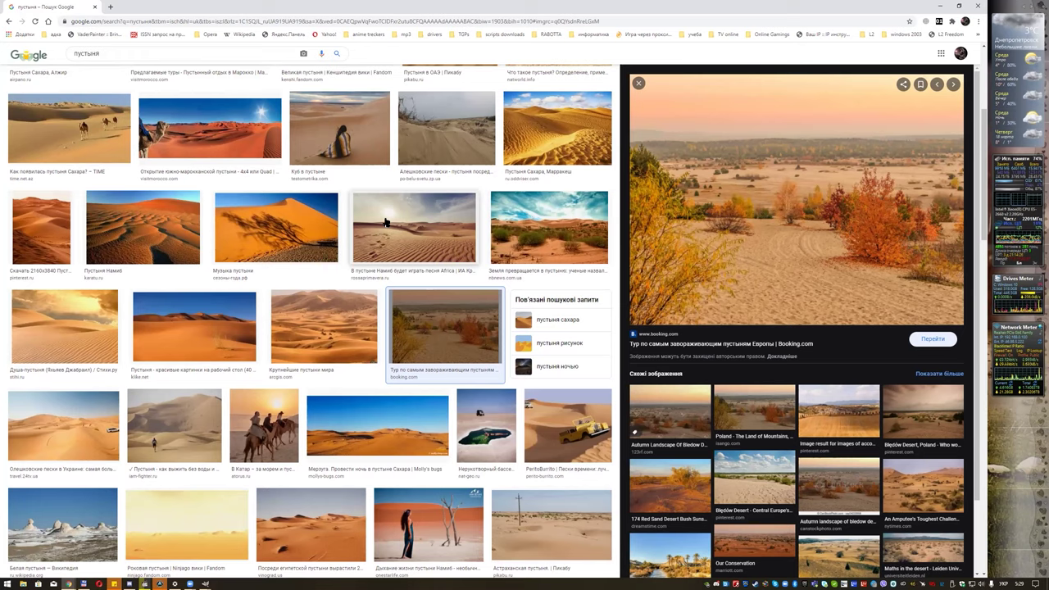
double_click(86, 53)
key("alt+Tab")
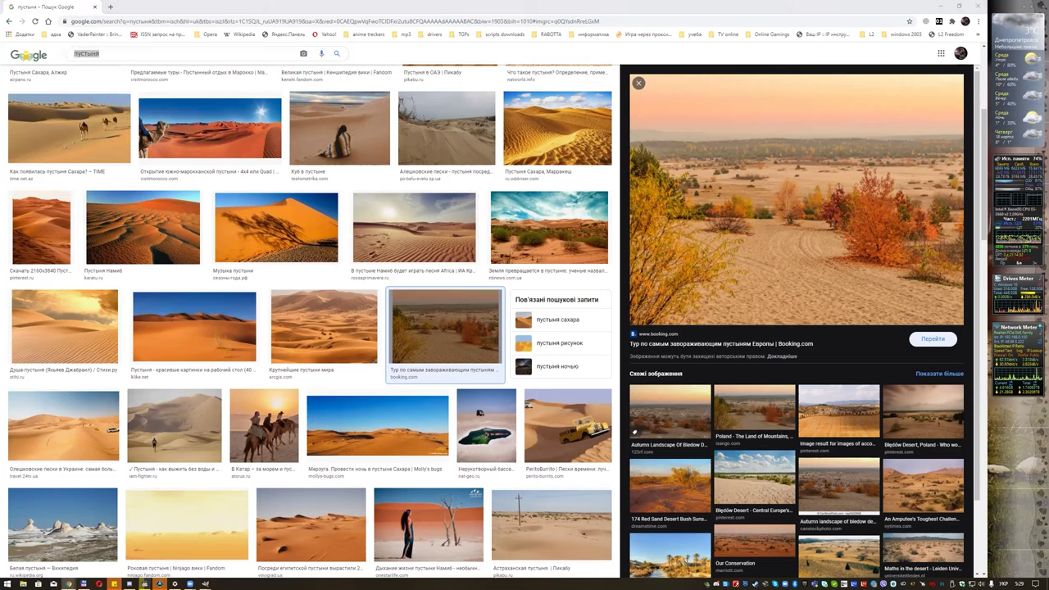
mouse_move(771, 229)
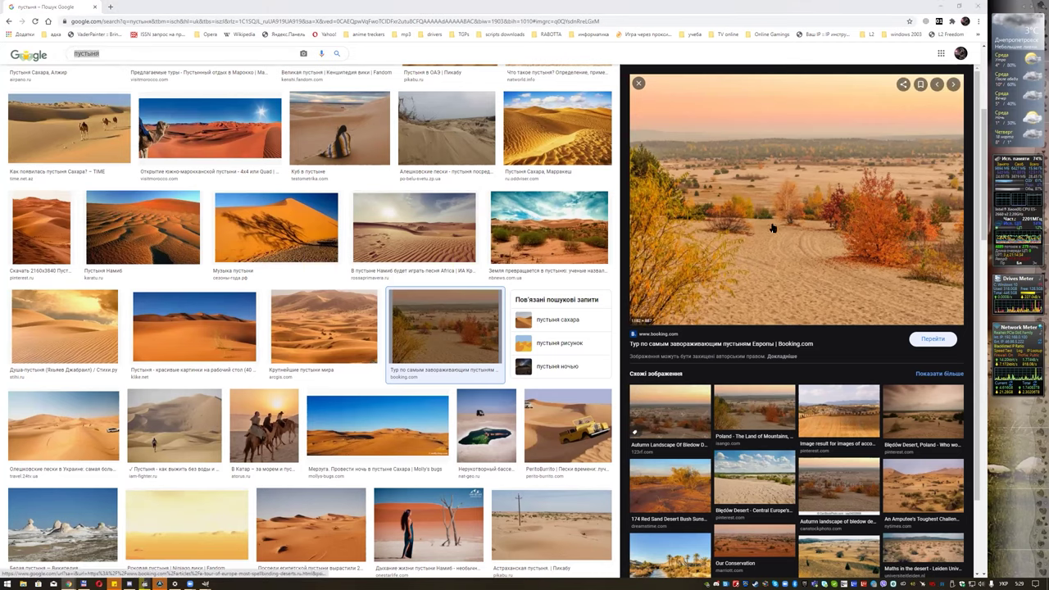
right_click(721, 174)
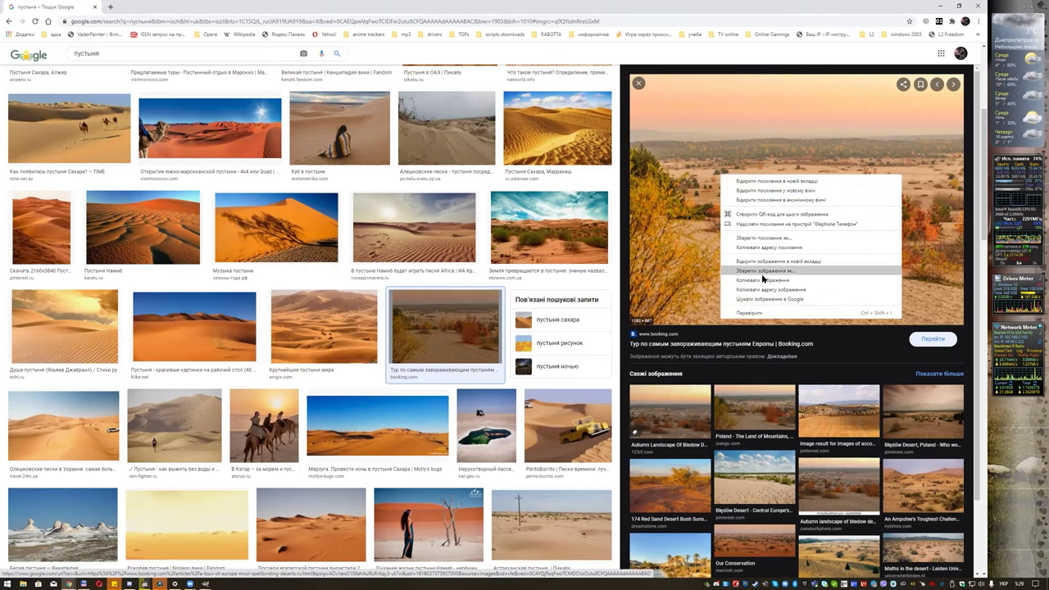
left_click(761, 281)
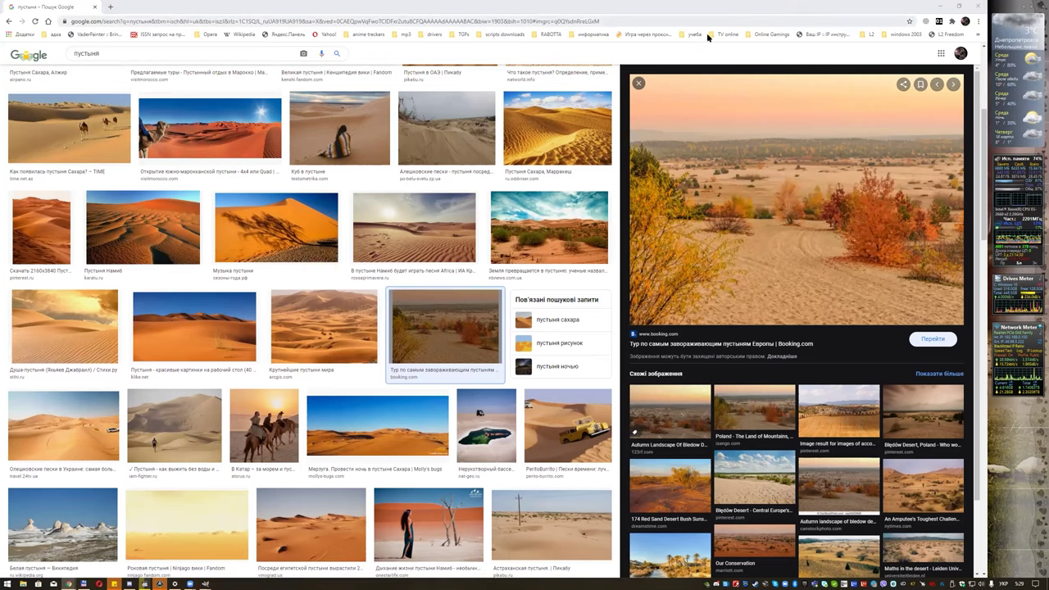
key("alt+Tab")
- Paste the autumn desert photo as a new layer and drag it to the canvas top-left
left_click(505, 190)
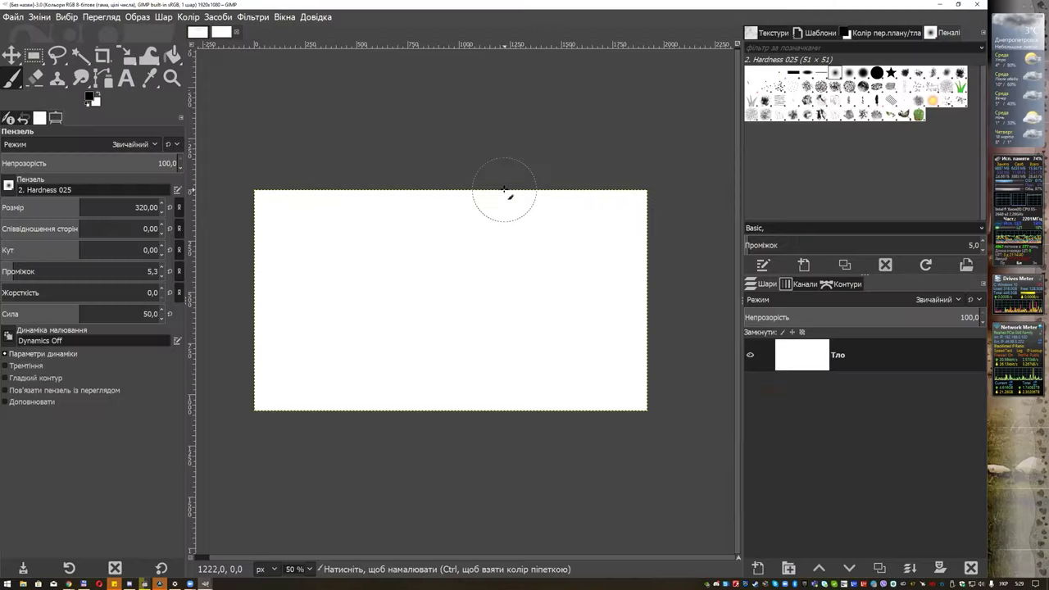
key("ctrl+v")
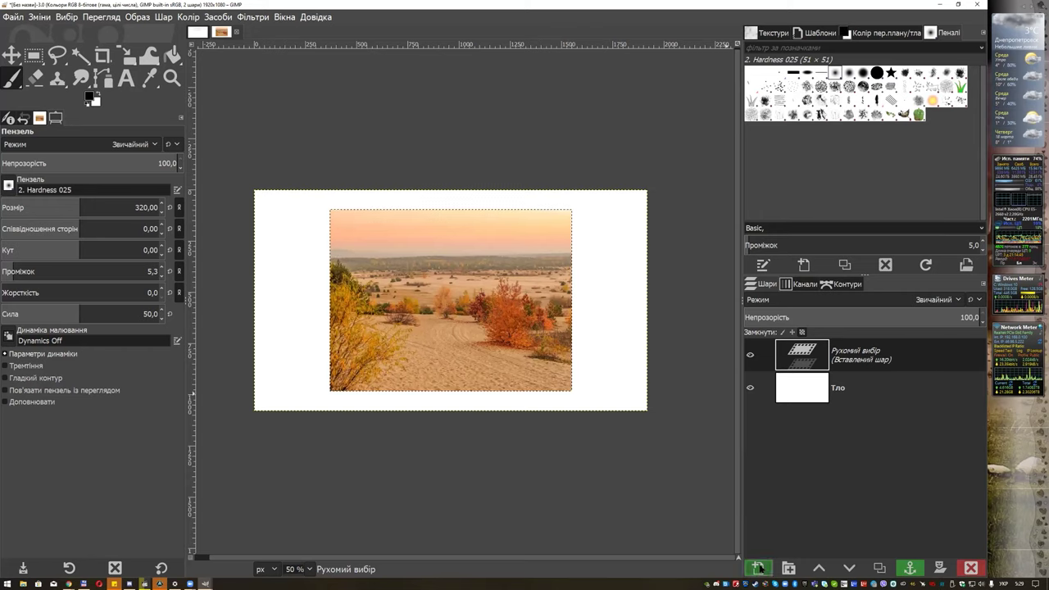
left_click(758, 567)
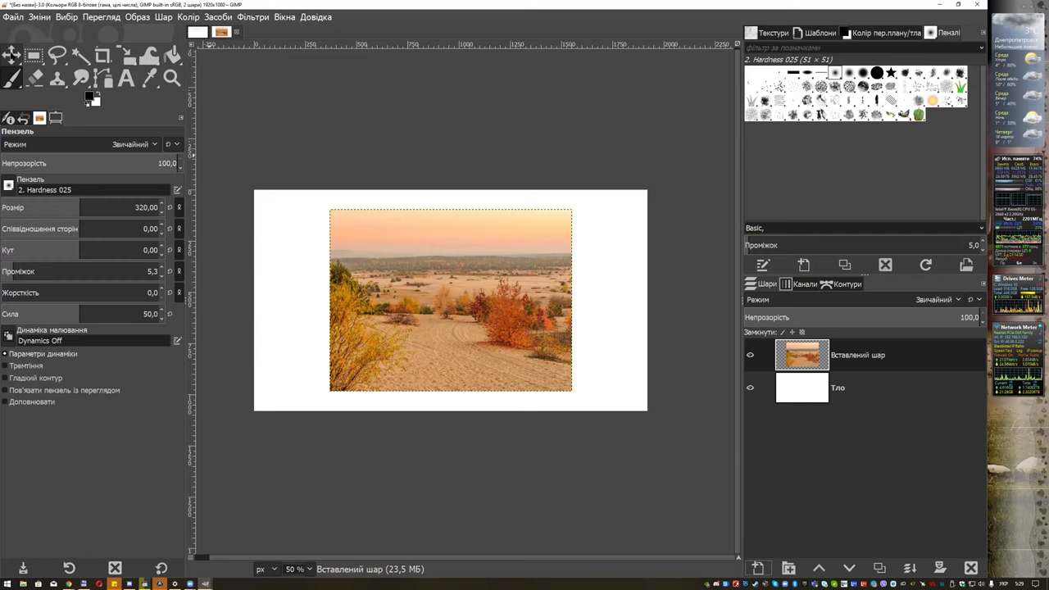
key("m")
mouse_move(433, 229)
left_mouse_down()
mouse_move(343, 205)
mouse_move(334, 179)
left_mouse_up()
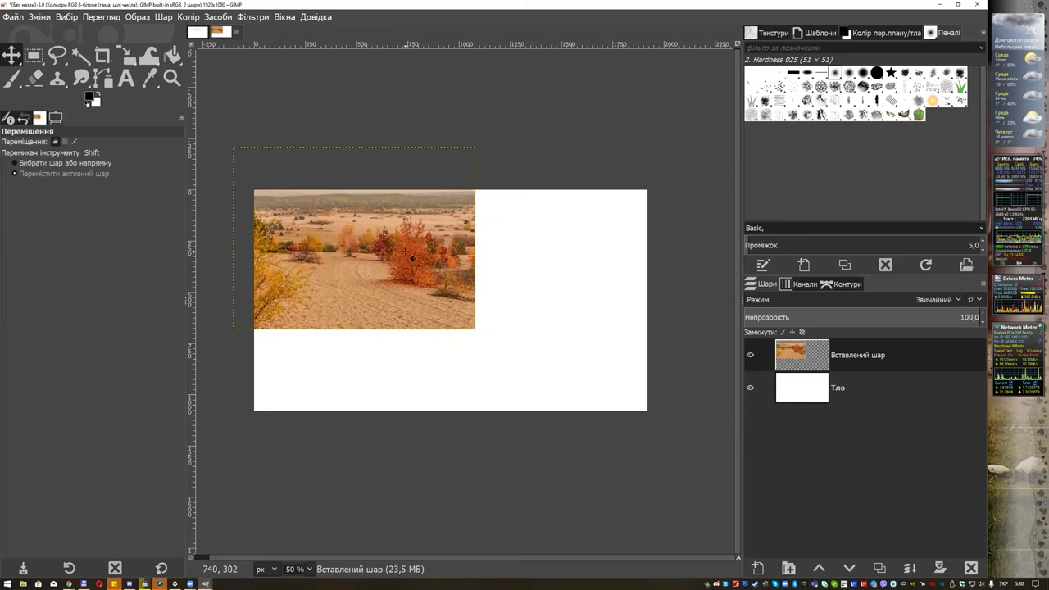
key("alt+Tab")
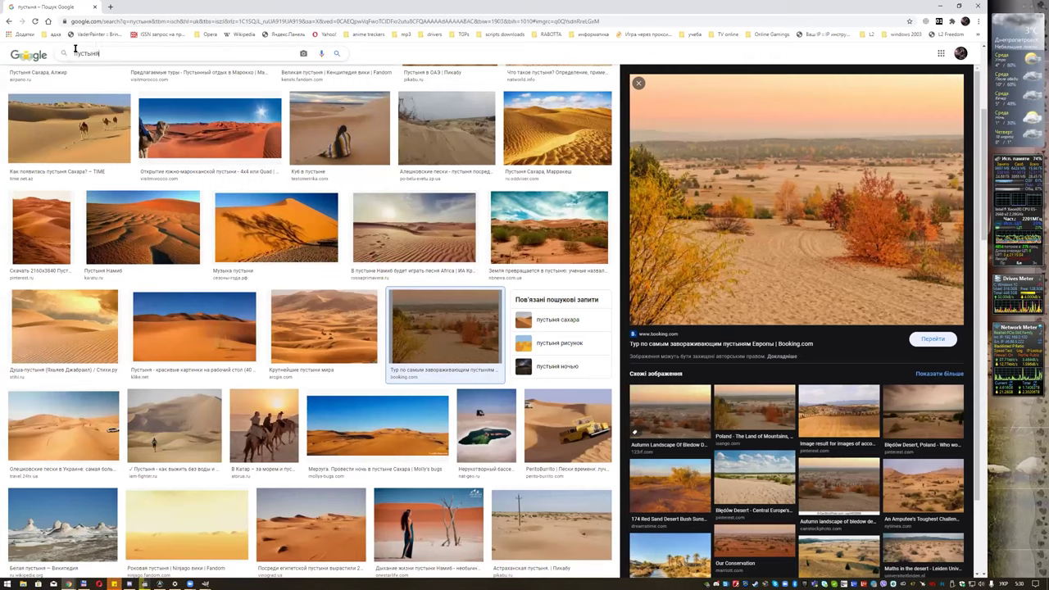
- Search Google Images for 'зимний лес' limited to Large size
double_click(86, 53)
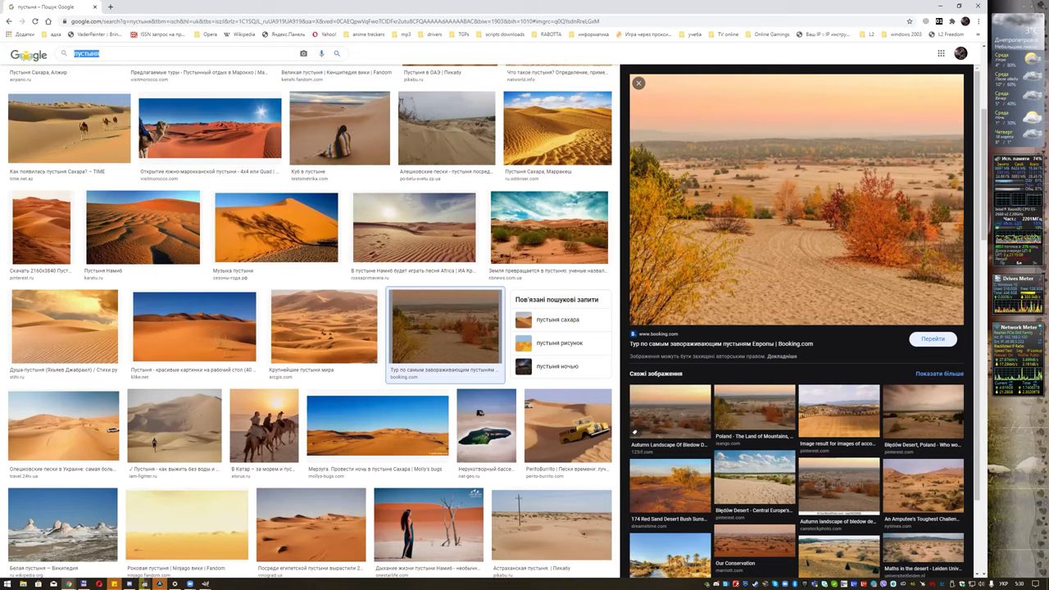
type("зи")
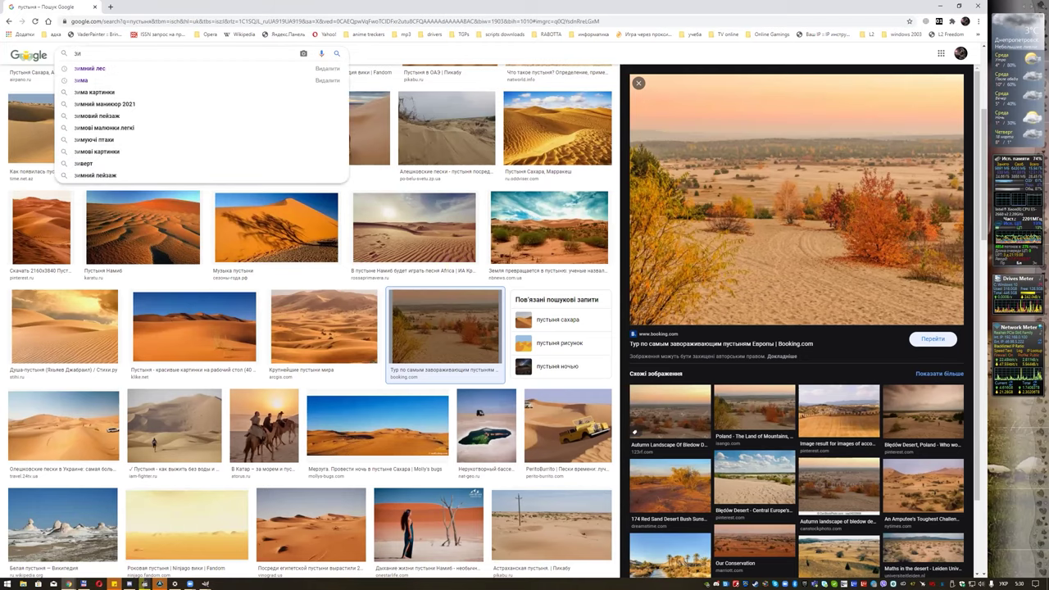
key("Down")
key("Return")
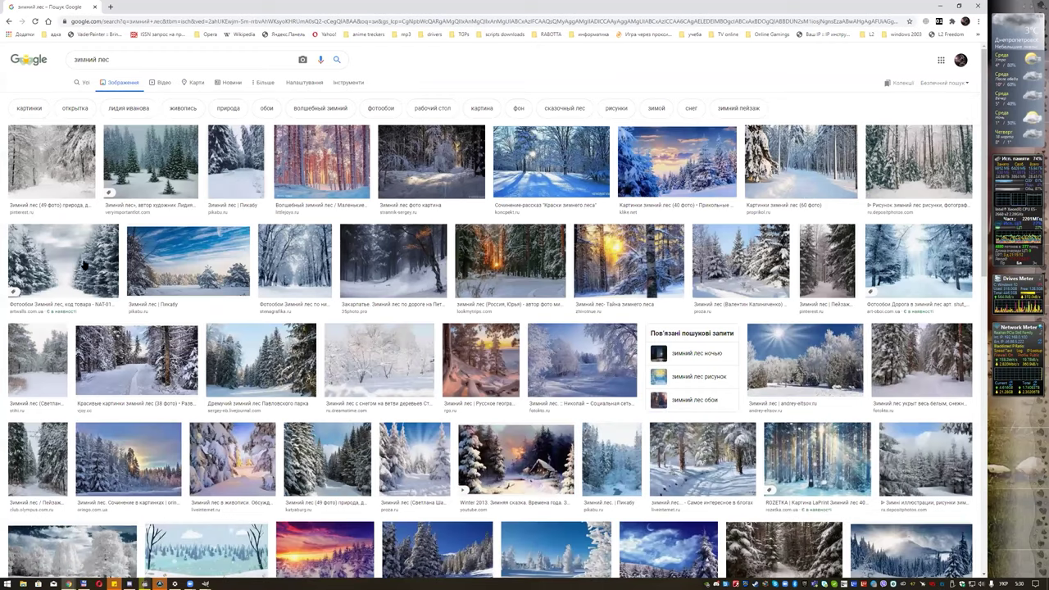
left_click(347, 82)
left_click(79, 97)
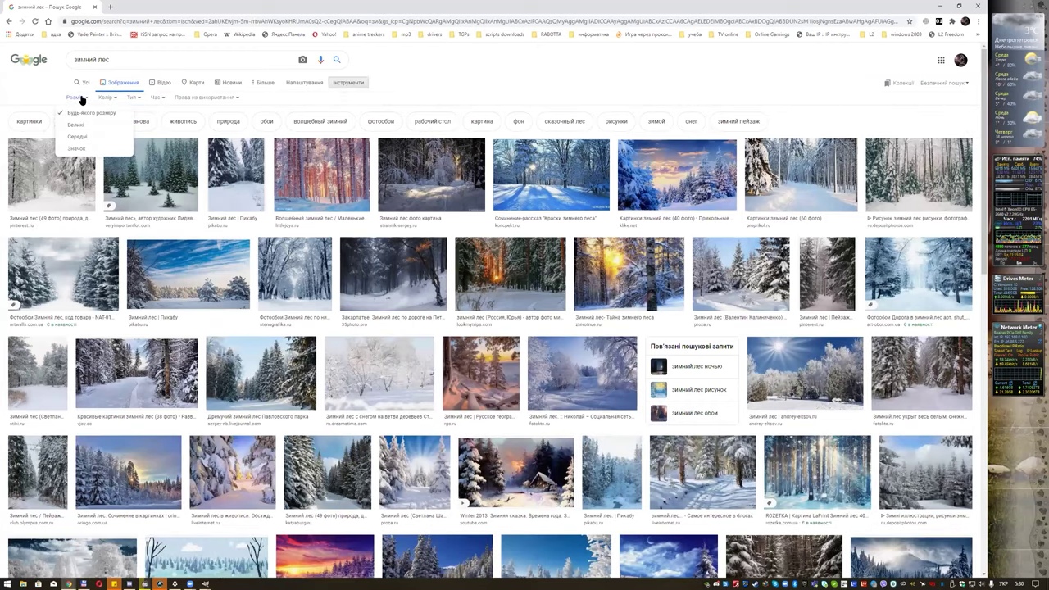
left_click(78, 124)
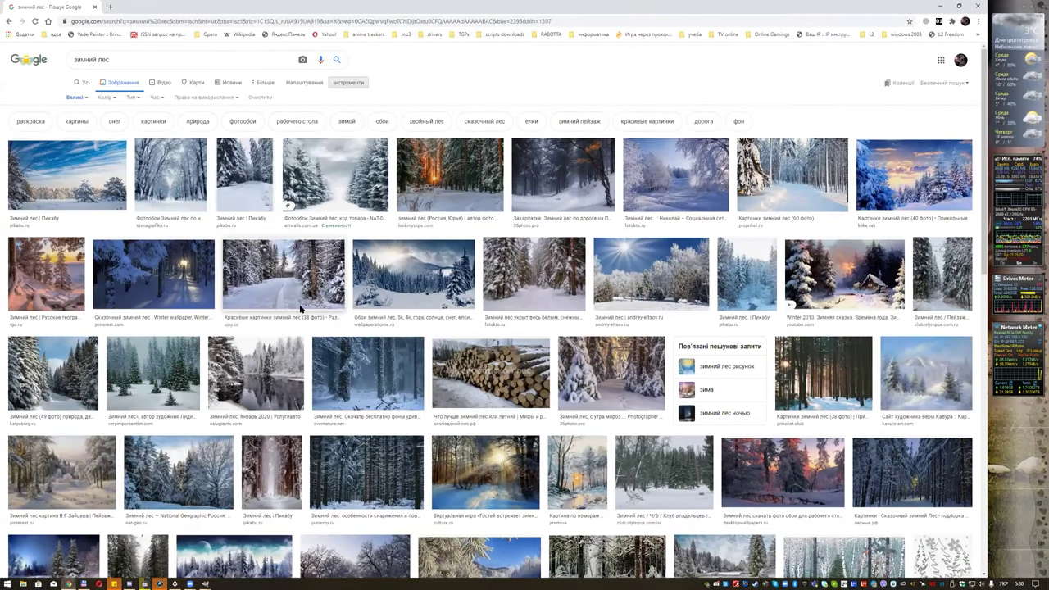
- Copy the snowy cabin painting from the winter-forest results
left_click(844, 277)
right_click(766, 151)
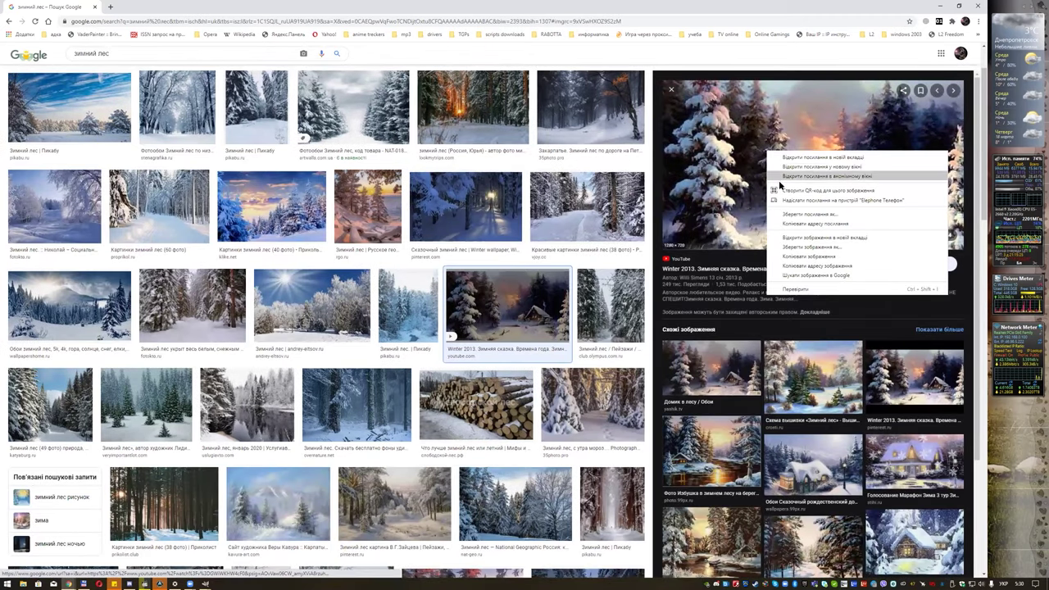
left_click(799, 255)
- Paste the snowy cabin painting into GIMP as its own layer
key("alt+Tab")
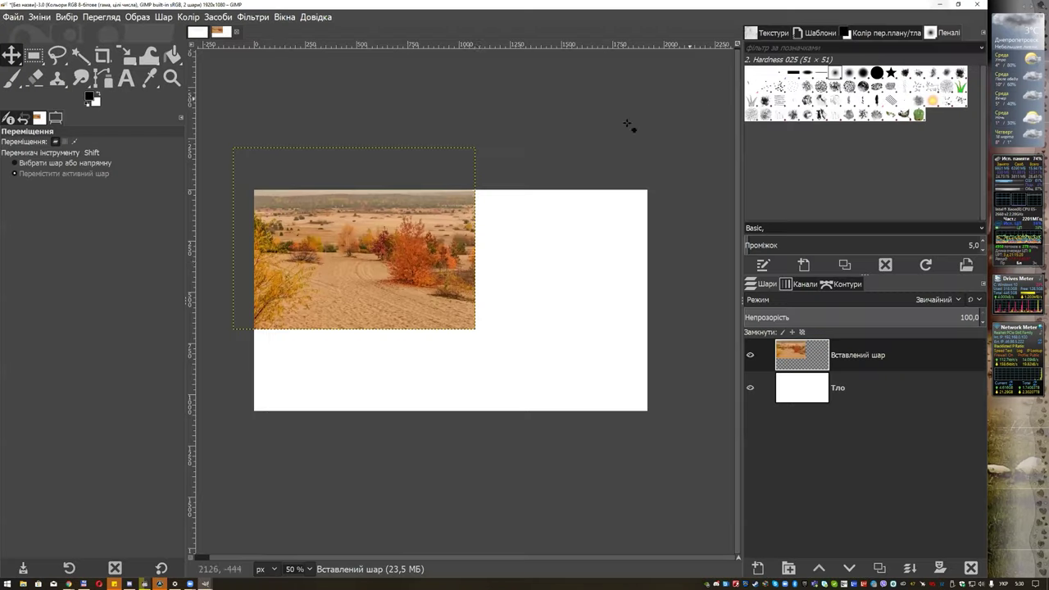
key("ctrl+v")
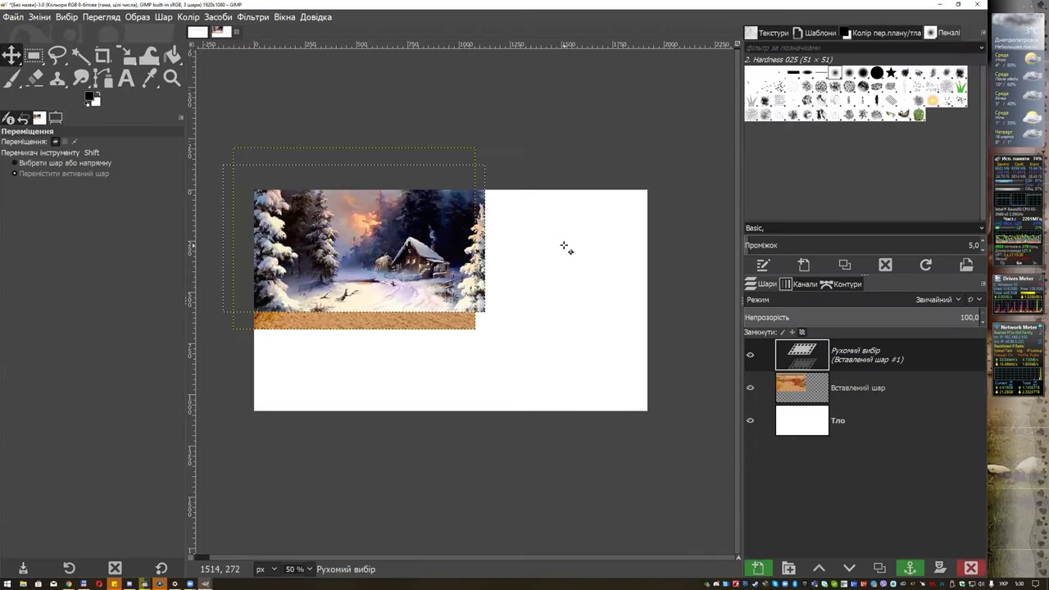
key("shift+ctrl+n")
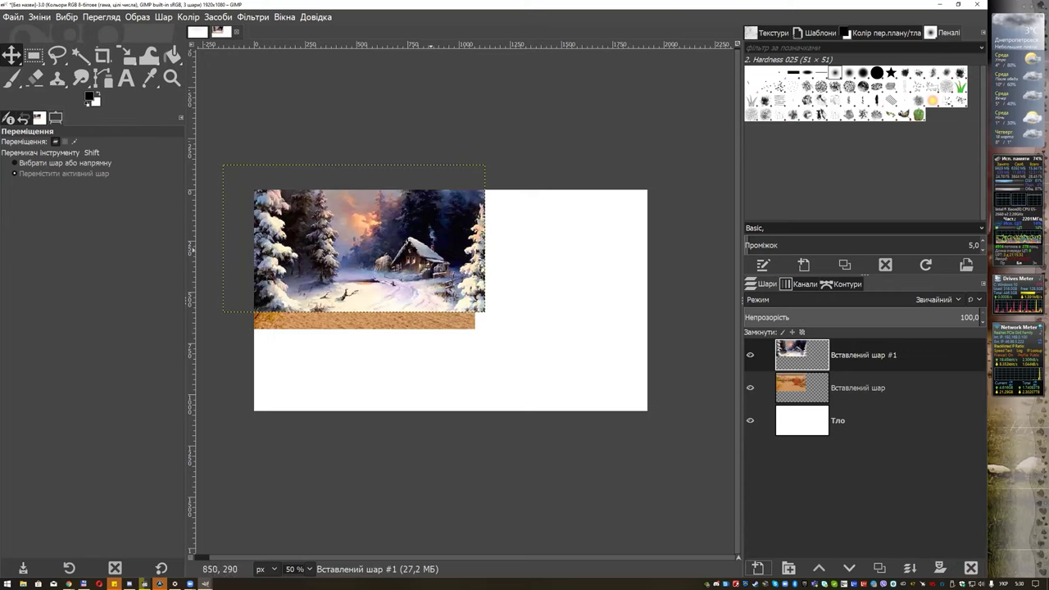
- Position the winter painting along the canvas top, right beside the autumn desert photo
left_click_drag(295, 225, 493, 245)
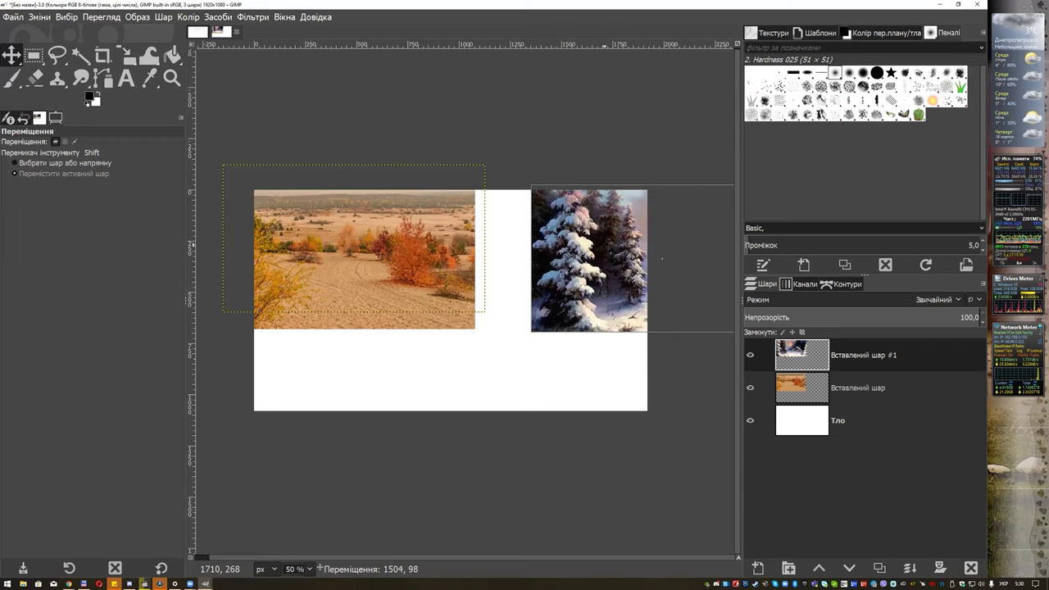
mouse_move(493, 245)
left_mouse_down()
mouse_move(581, 248)
mouse_move(484, 271)
left_mouse_up()
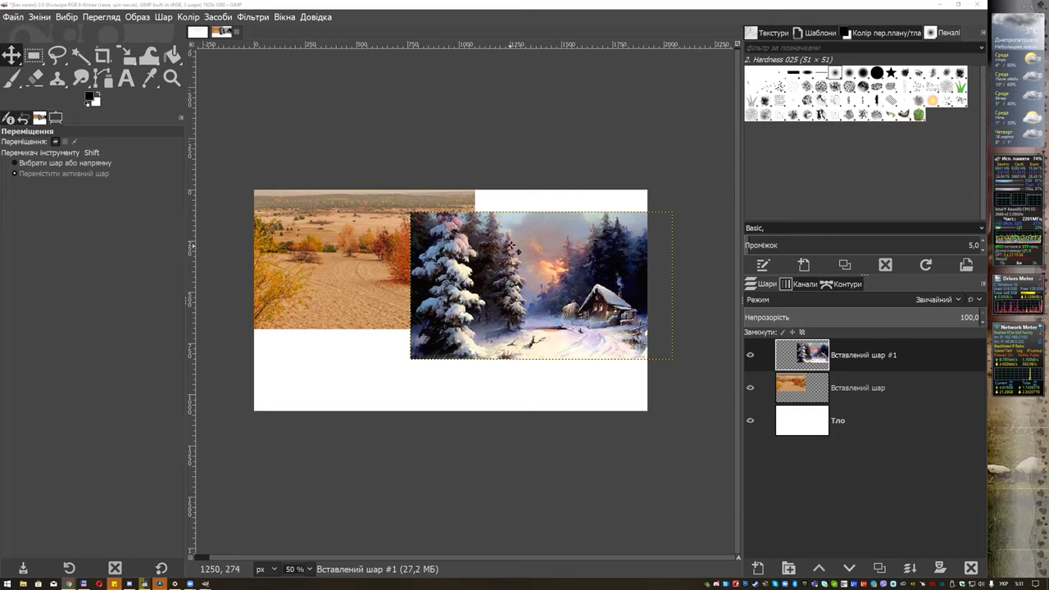
left_click_drag(514, 243, 547, 227)
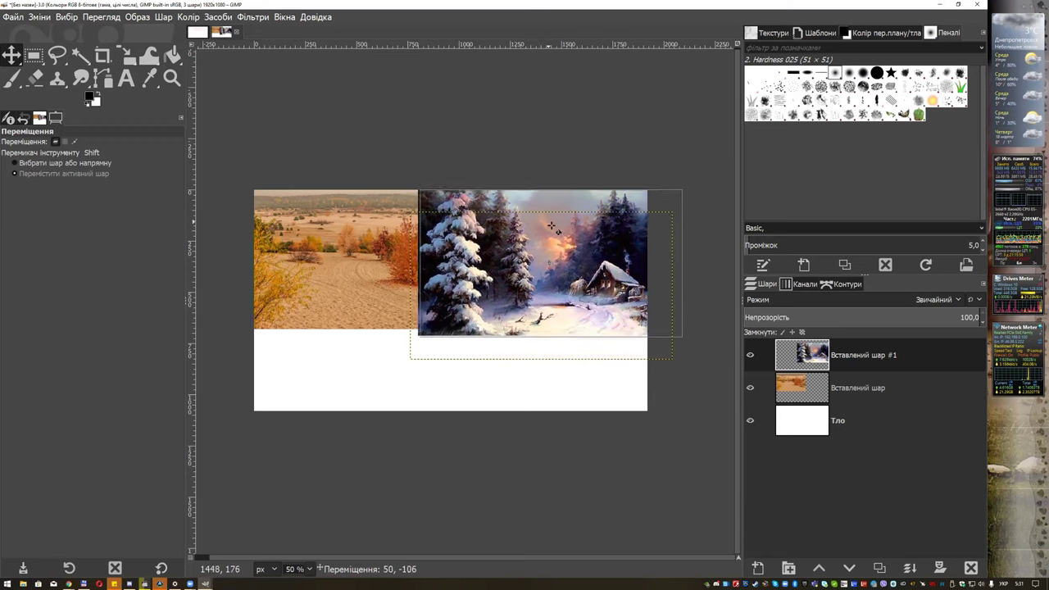
left_click_drag(547, 227, 453, 204)
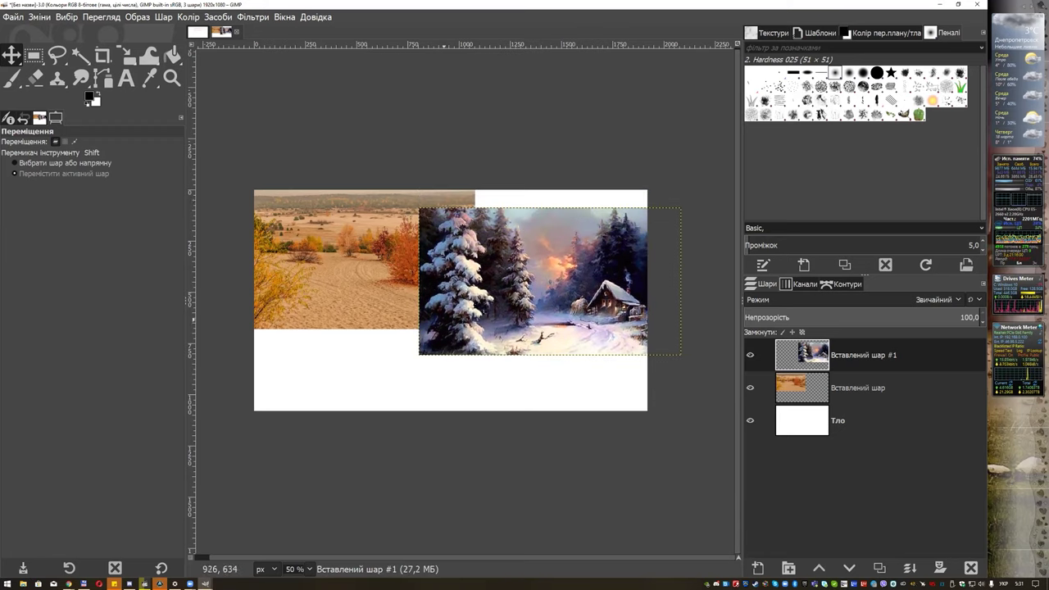
left_click_drag(510, 295, 496, 265)
left_click_drag(481, 230, 494, 224)
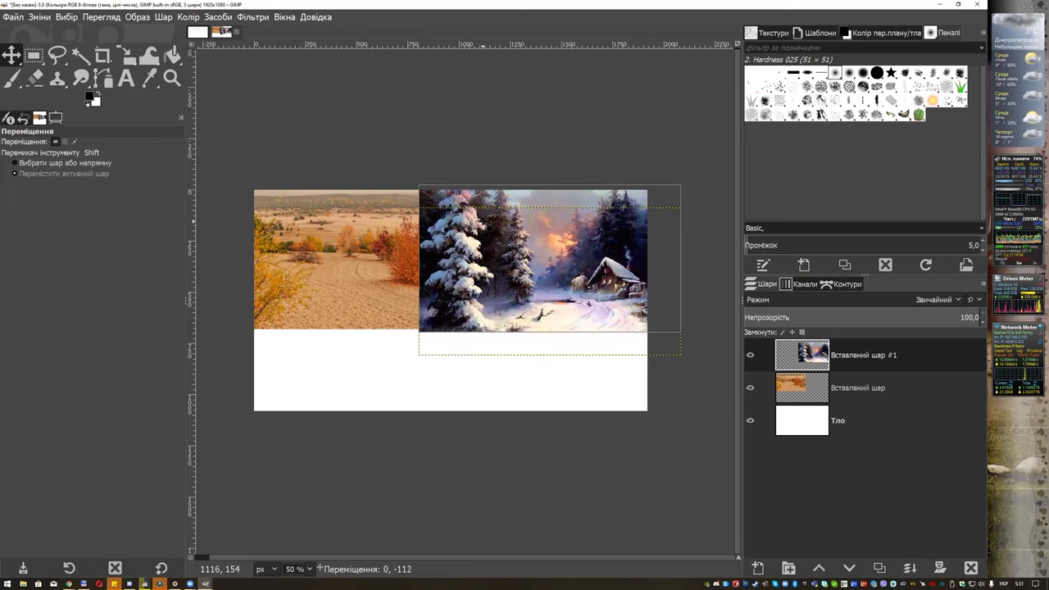
left_click_drag(489, 224, 481, 220)
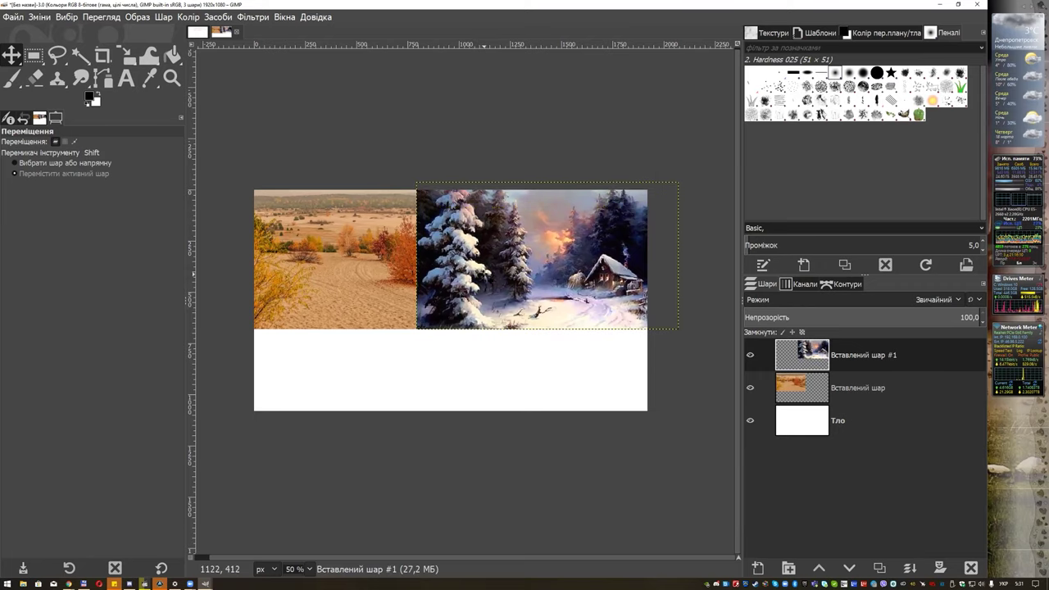
key("alt")
key("alt+Tab")
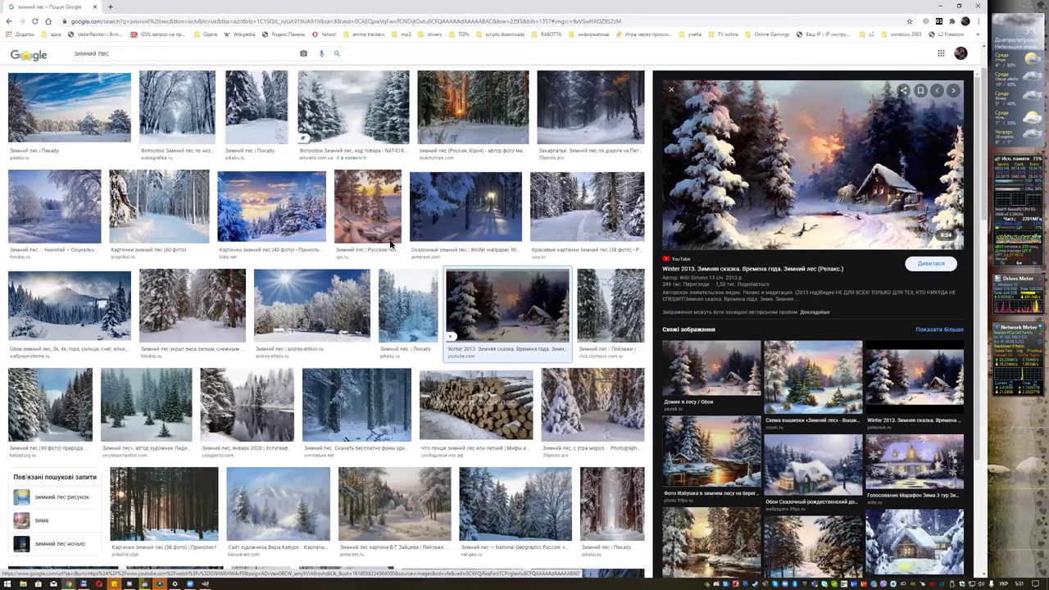
- Search Google Images for 'весенний водопад' limited to Large size
left_click_drag(105, 51, 58, 53)
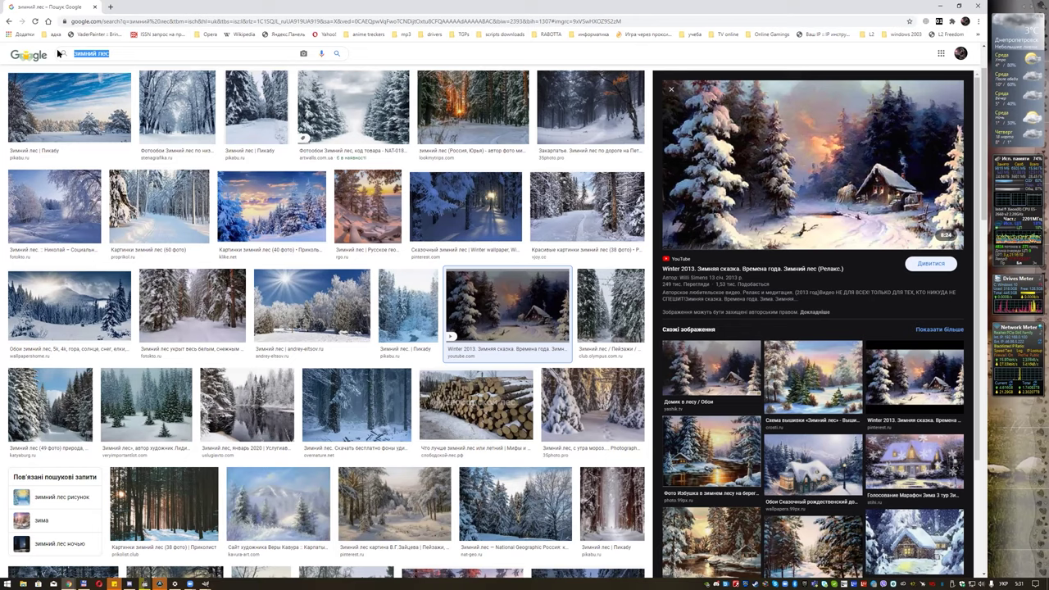
type("весенний водопад")
key("Return")
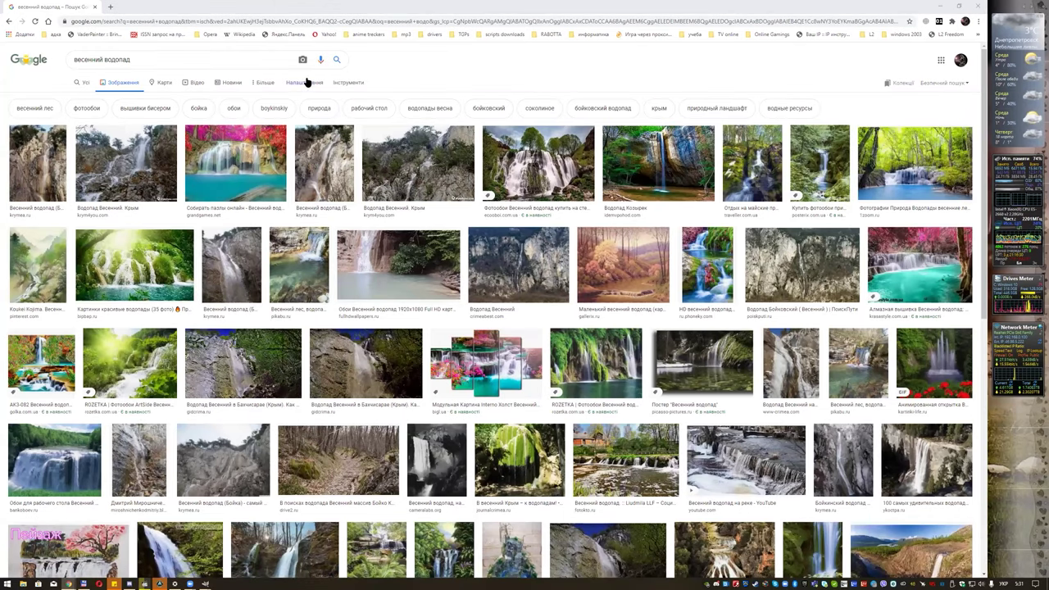
left_click(346, 83)
left_click(76, 96)
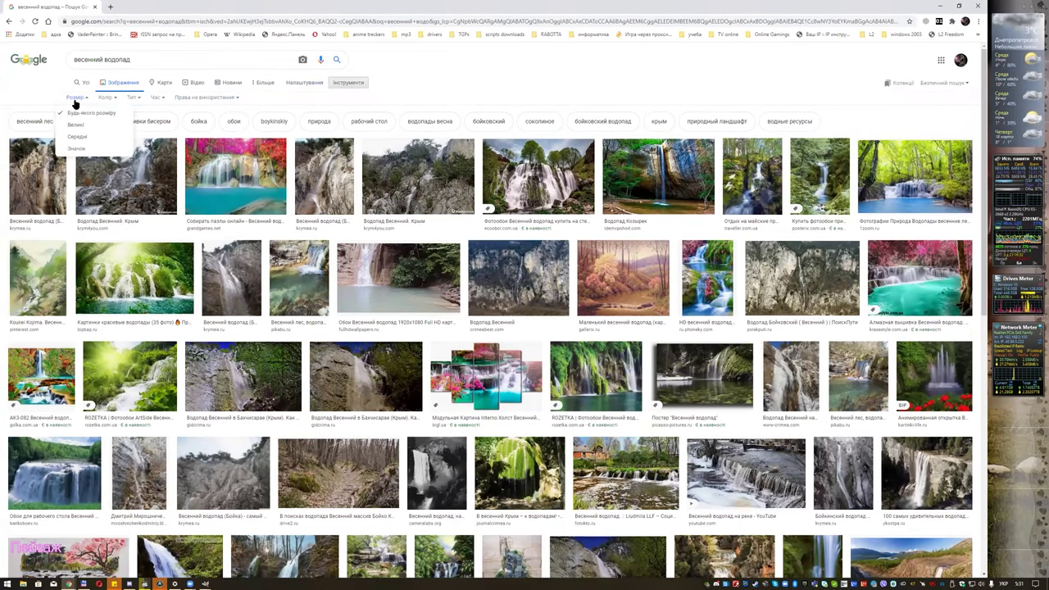
left_click(75, 125)
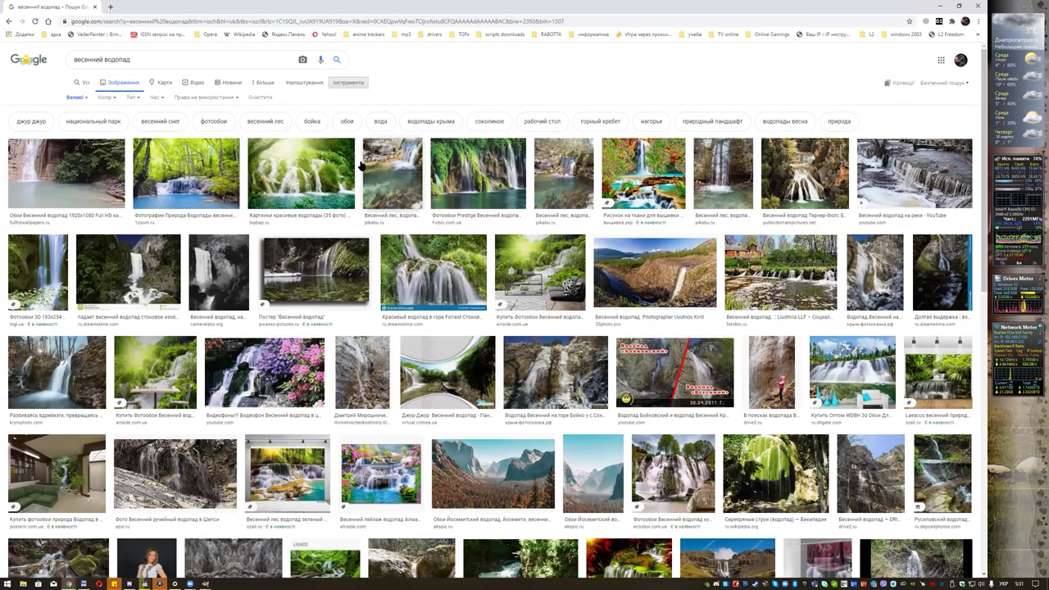
- Copy the lush green waterfall image and minimize the browser
left_click(301, 172)
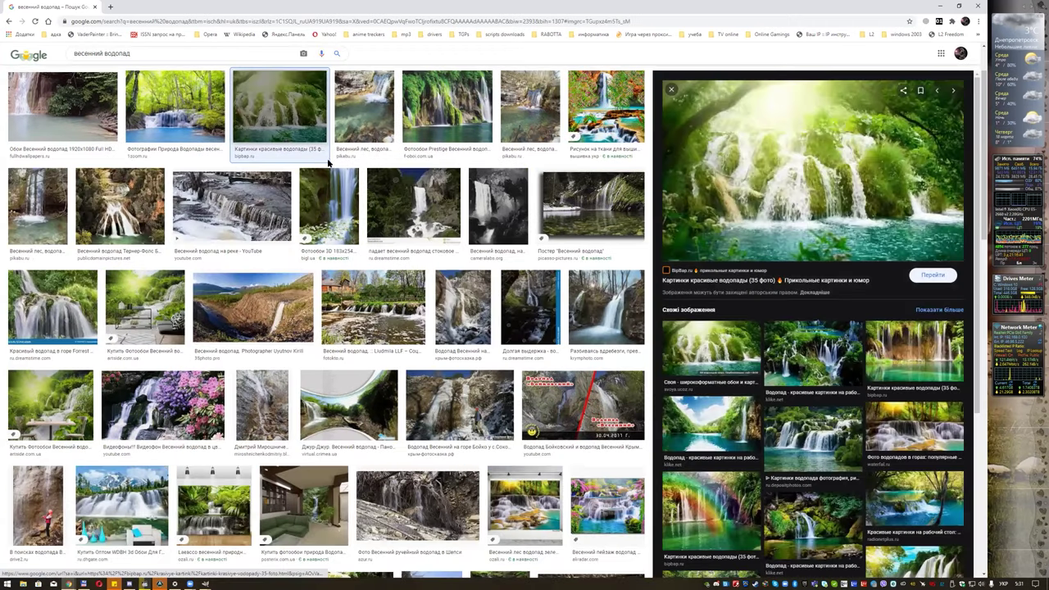
right_click(802, 159)
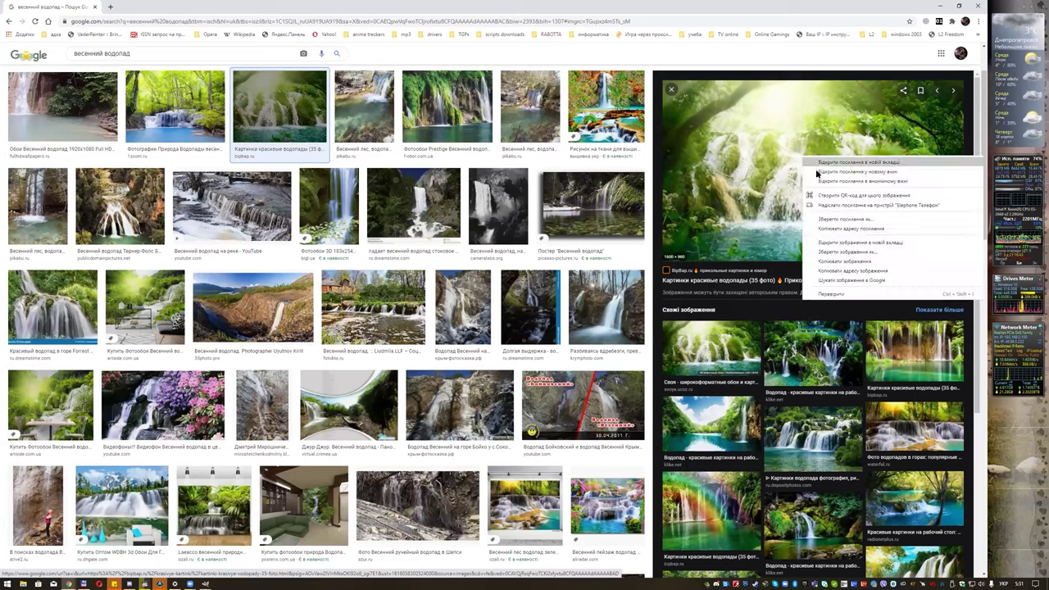
left_click(850, 251)
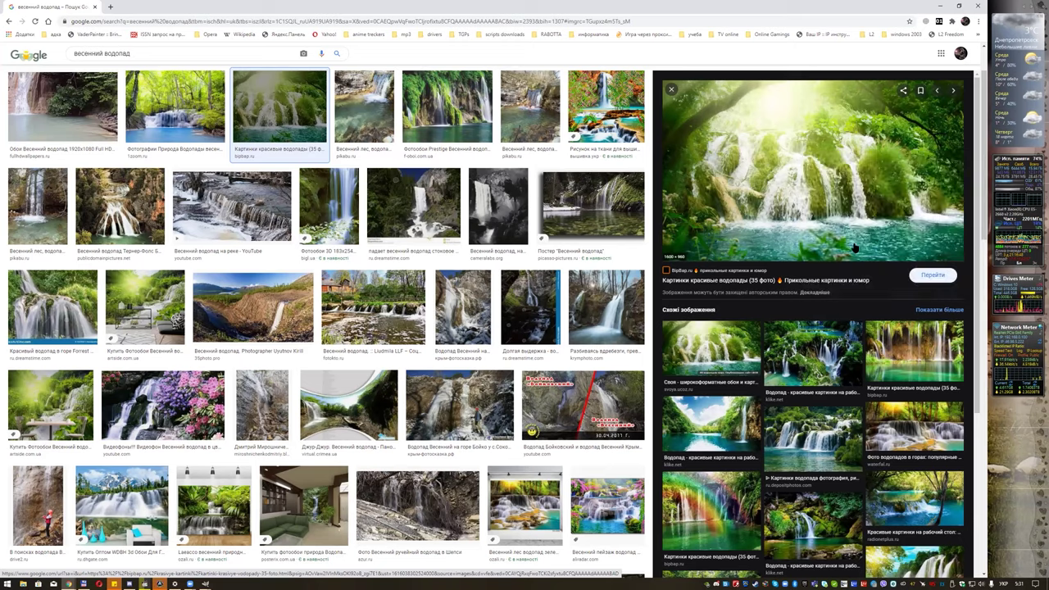
left_click(939, 6)
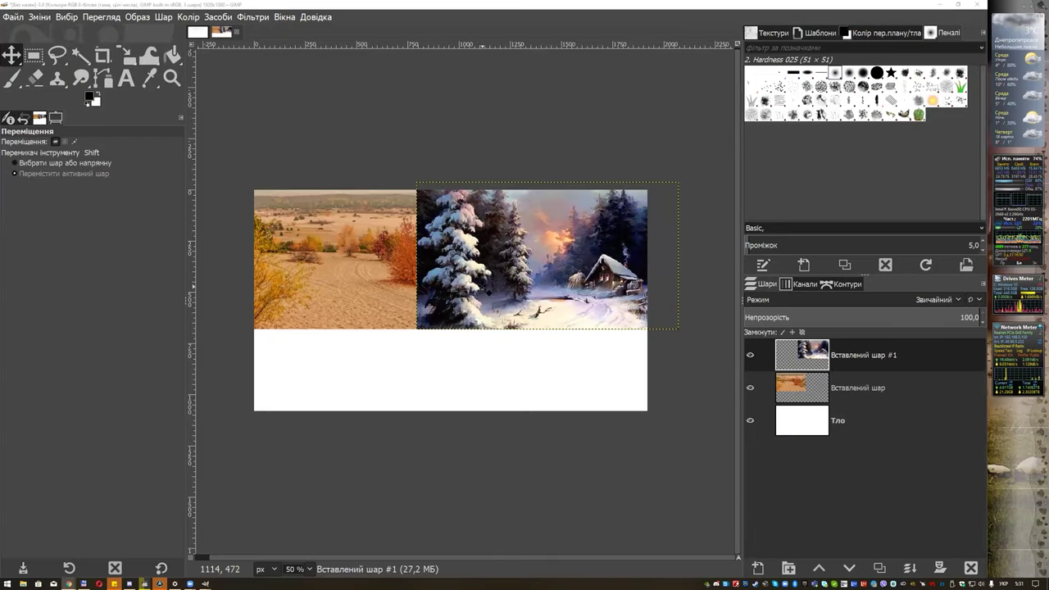
- Paste the green waterfall as a new layer against the canvas's left edge
left_click(368, 13)
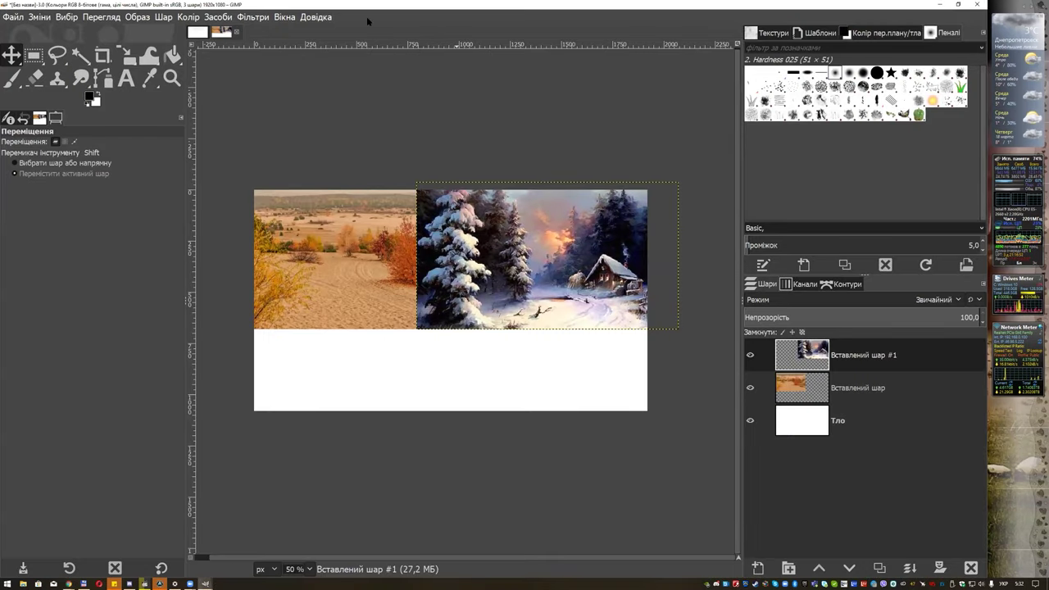
key("ctrl+v")
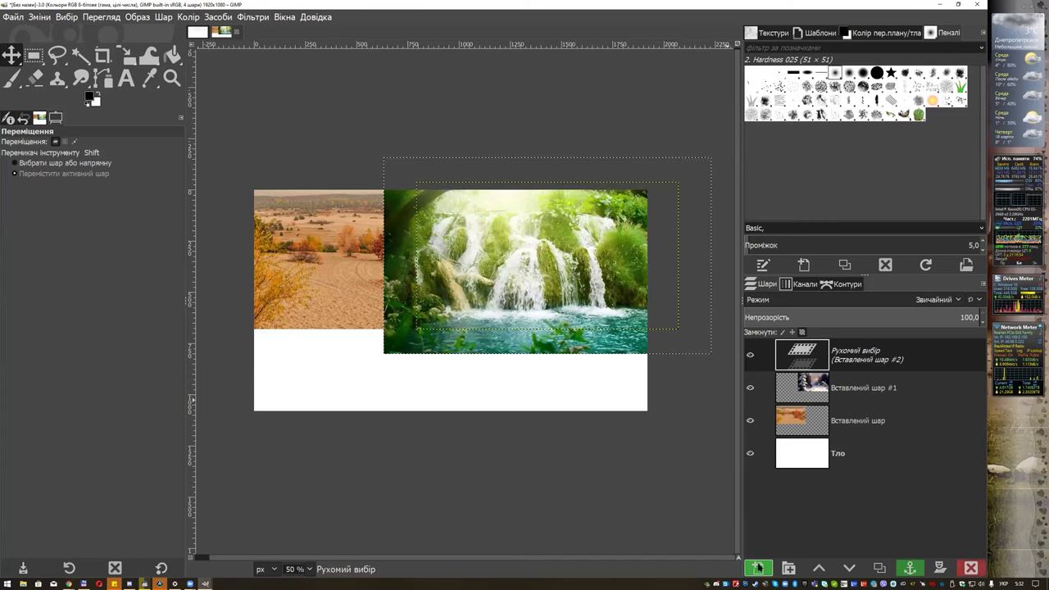
left_click(757, 567)
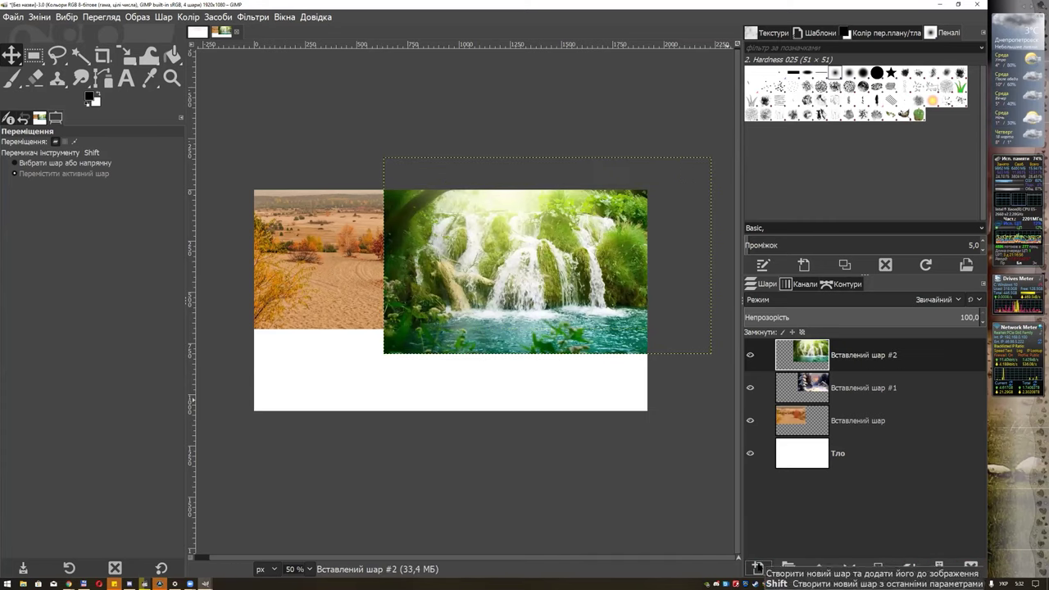
left_click_drag(512, 271, 391, 333)
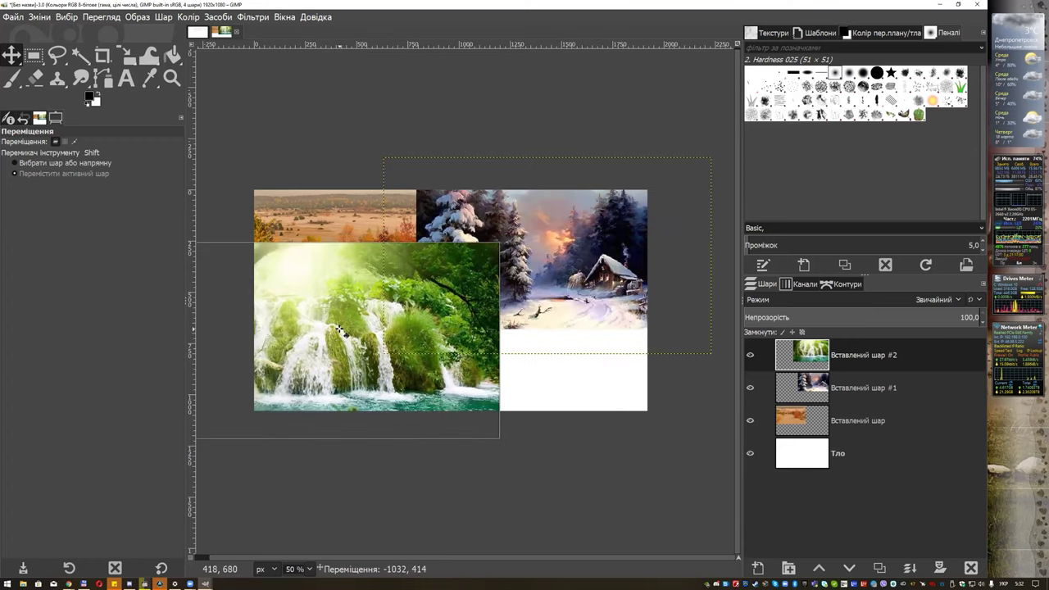
left_click_drag(392, 333, 350, 321)
- Scale the waterfall down and fit it just below the autumn desert photo
key("shift+s")
left_click(376, 314)
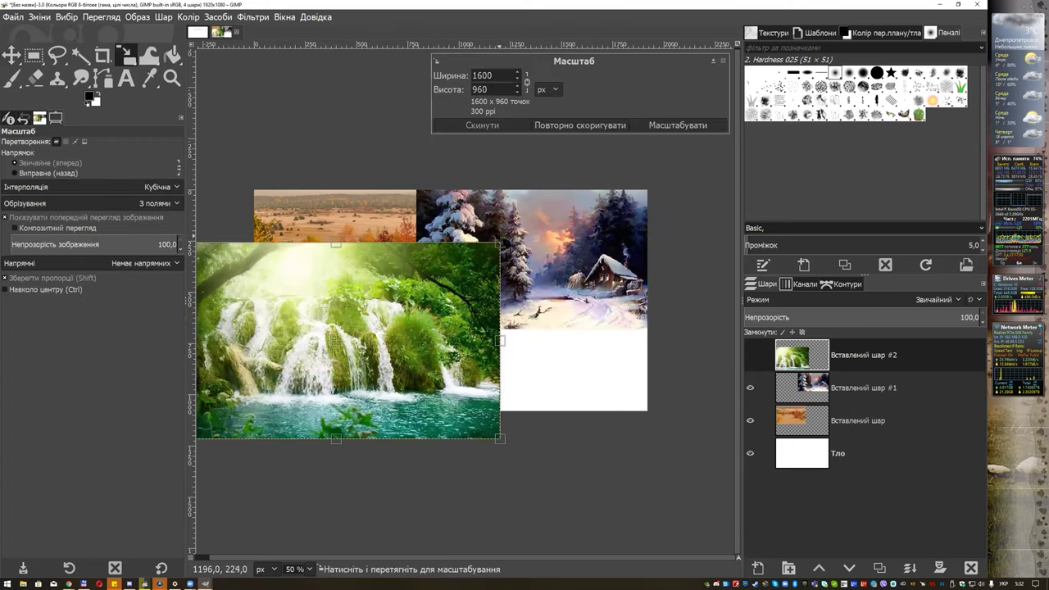
mouse_move(502, 243)
left_mouse_down()
mouse_move(338, 355)
mouse_move(391, 347)
left_mouse_up()
key("Return")
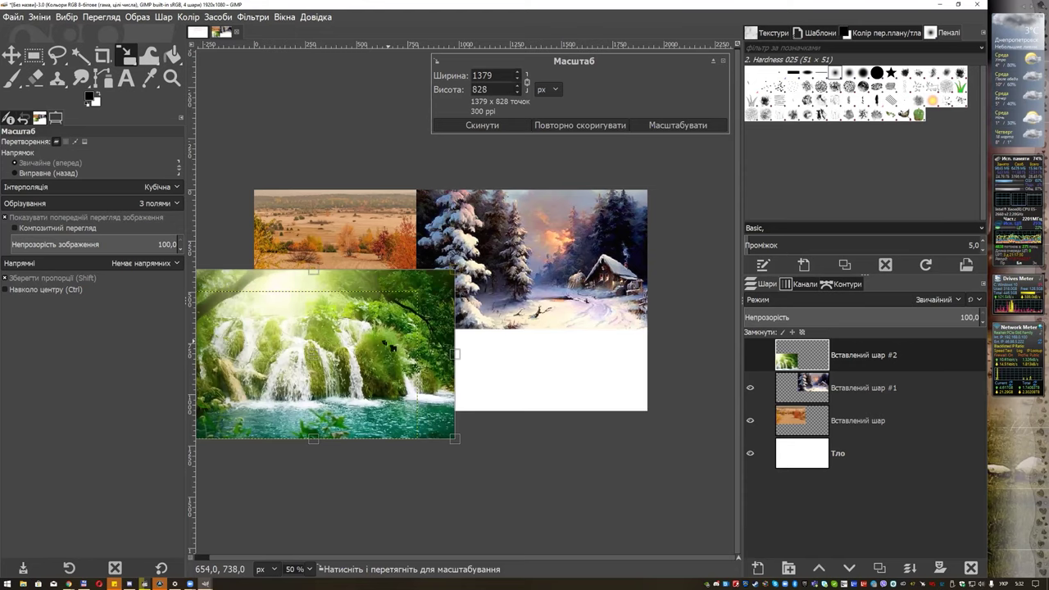
key("Escape")
key("m")
mouse_move(313, 328)
left_mouse_down()
mouse_move(345, 330)
mouse_move(350, 319)
left_mouse_up()
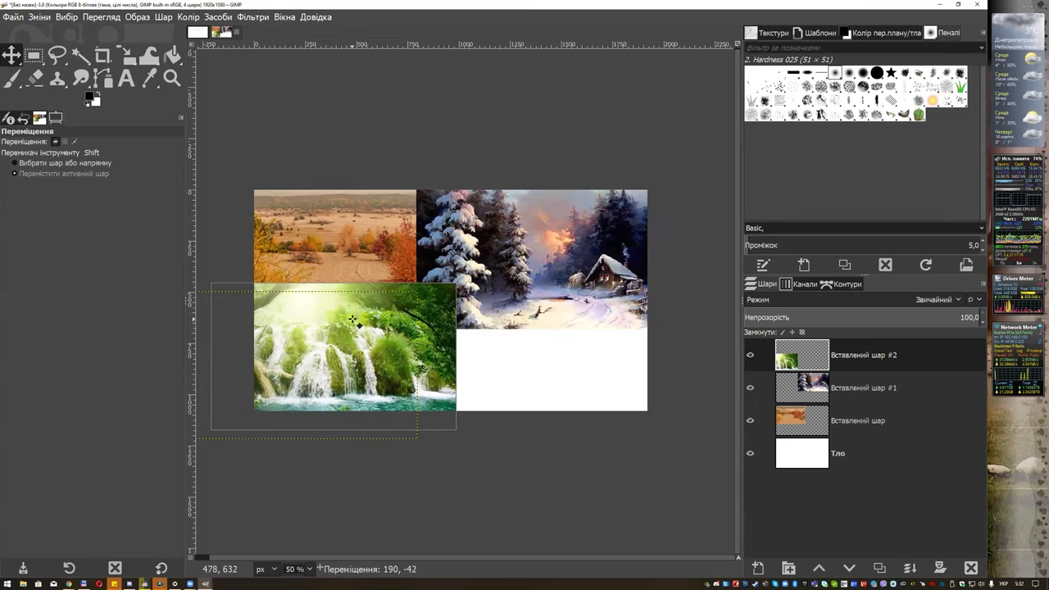
left_click_drag(350, 319, 348, 325)
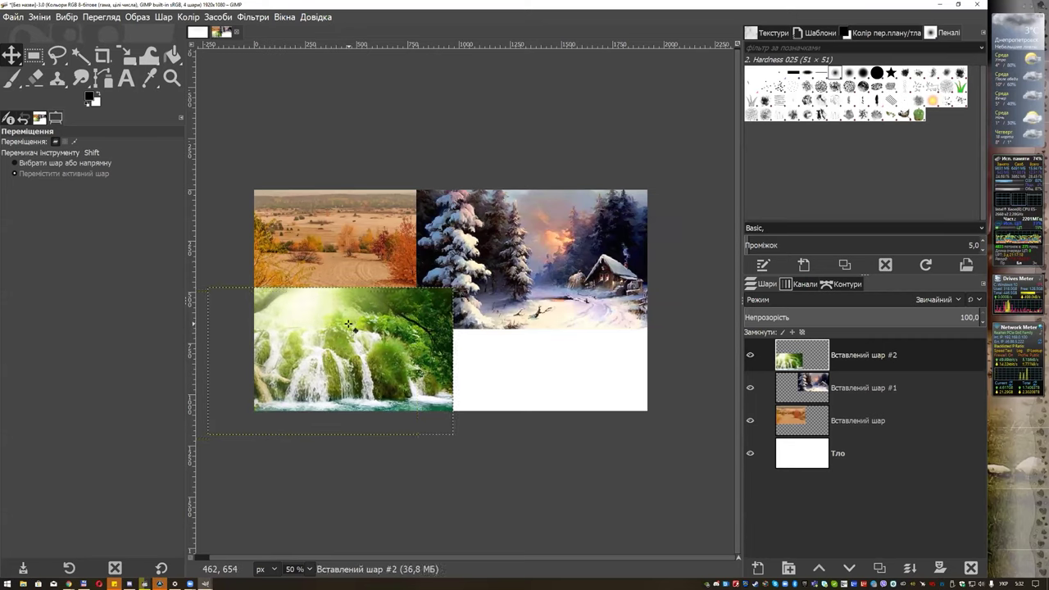
key("alt+Tab")
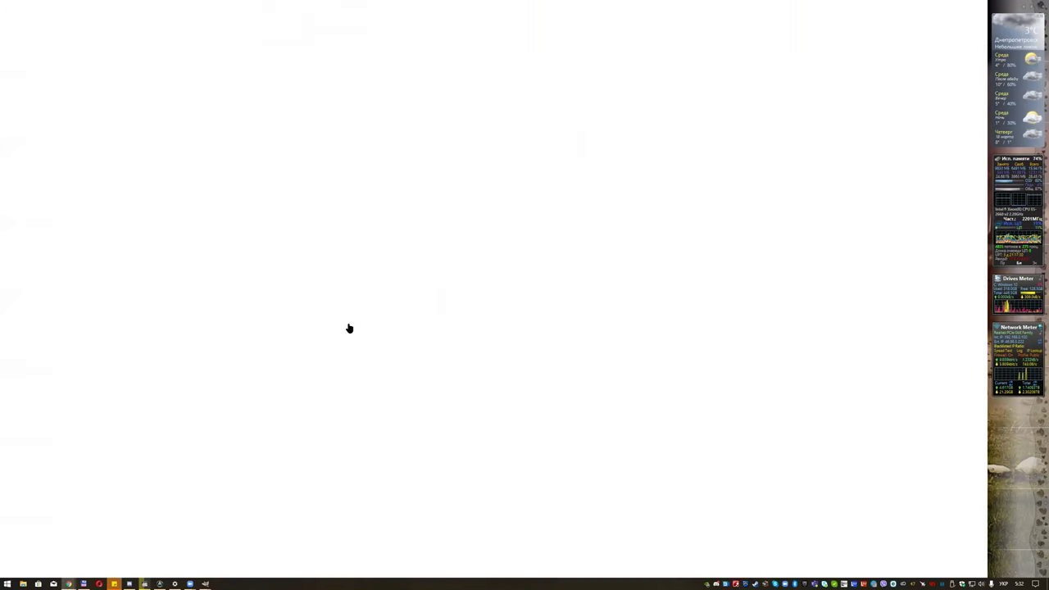
- Search Google Images for 'осень' limited to Large size
left_click_drag(139, 54, 44, 56)
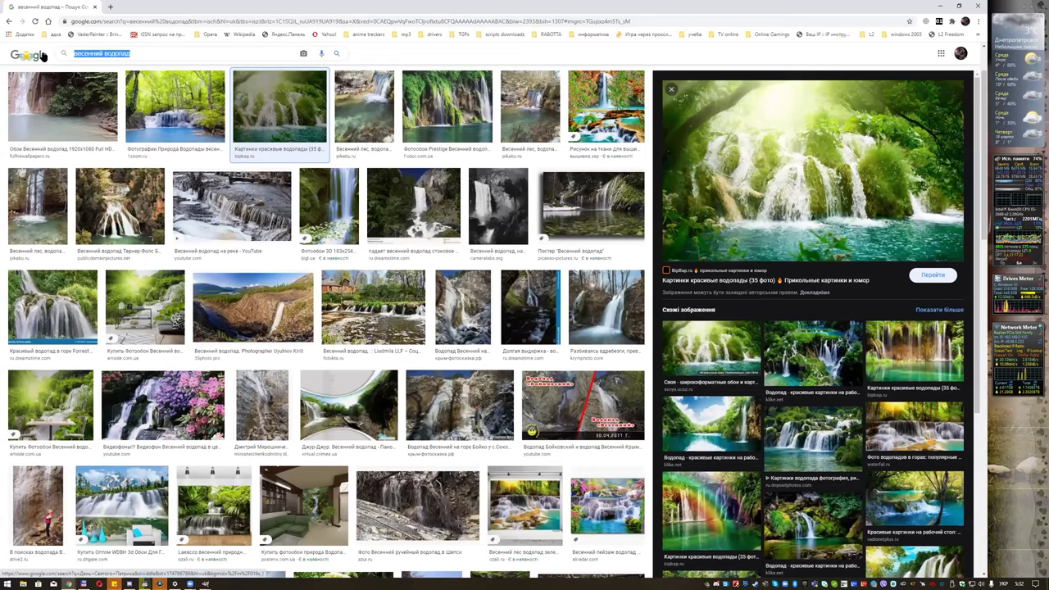
type("осень")
key("Return")
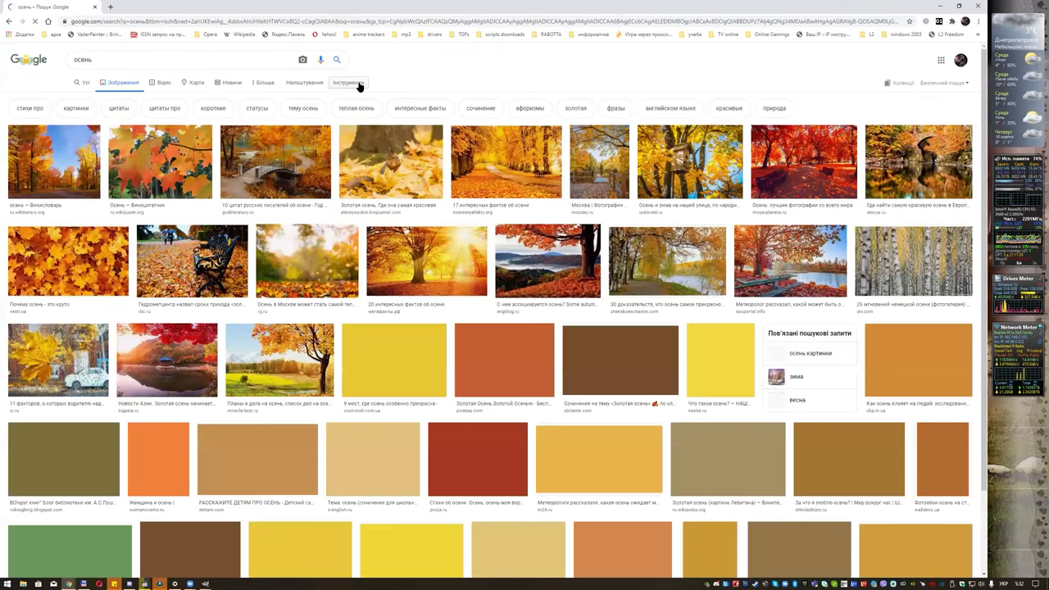
left_click(345, 82)
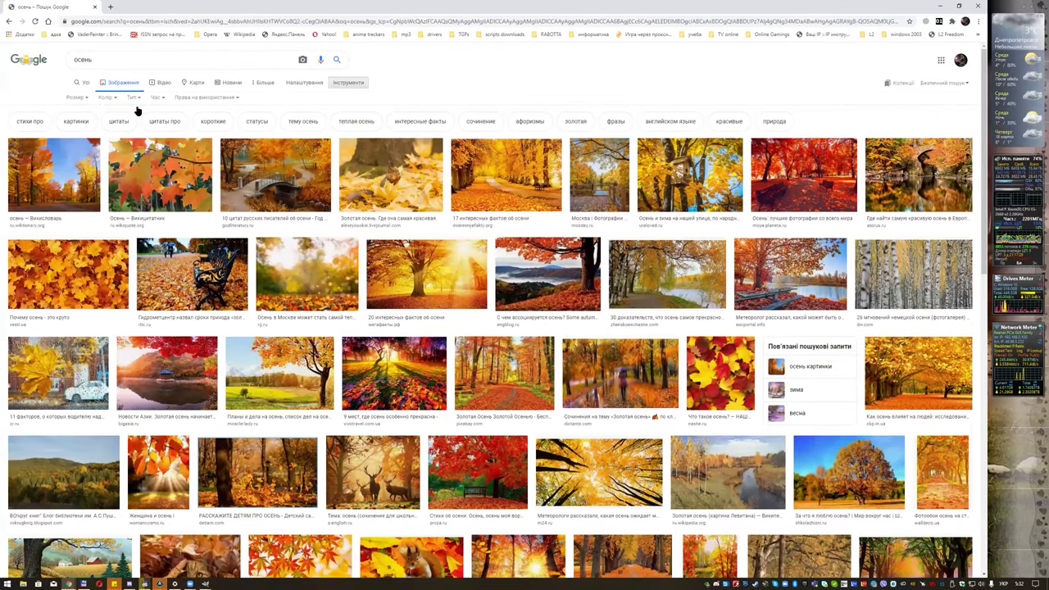
left_click(86, 98)
left_click(89, 127)
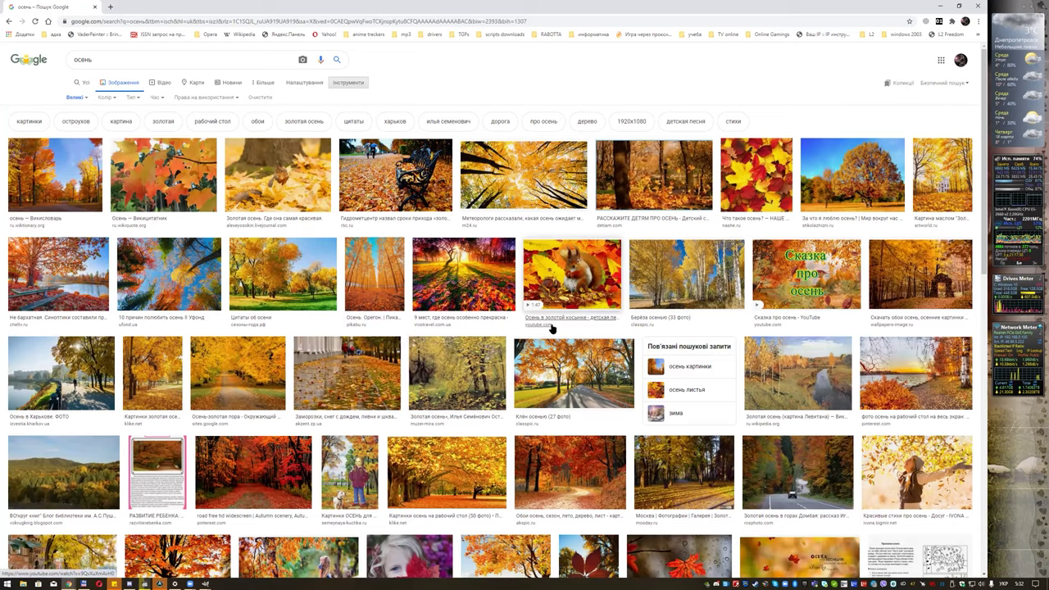
- Copy the red-leaved autumn forest road image and minimize the browser
scroll(552, 329, "down", 3)
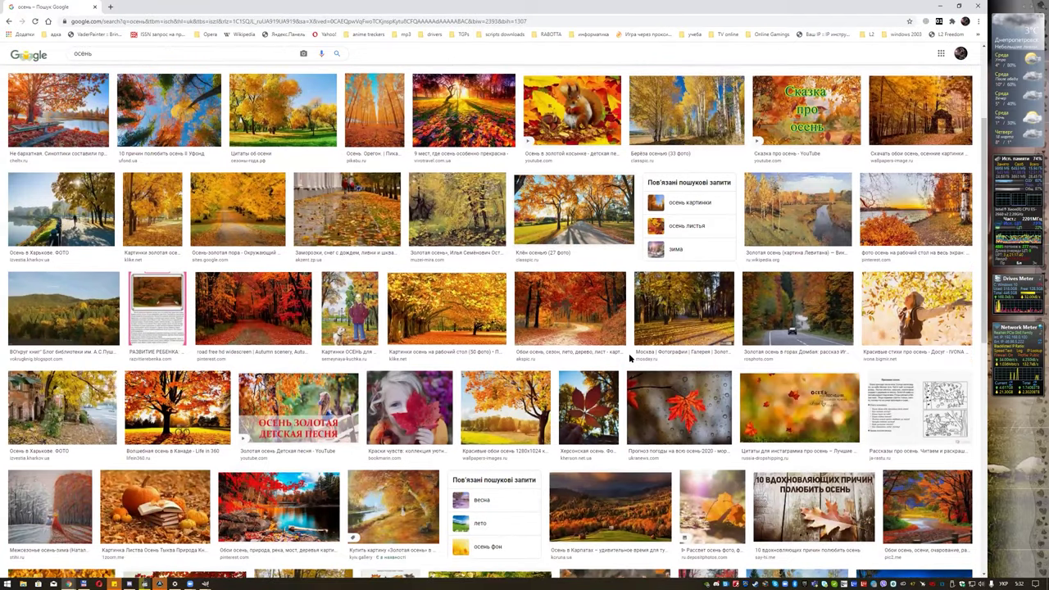
left_click(576, 319)
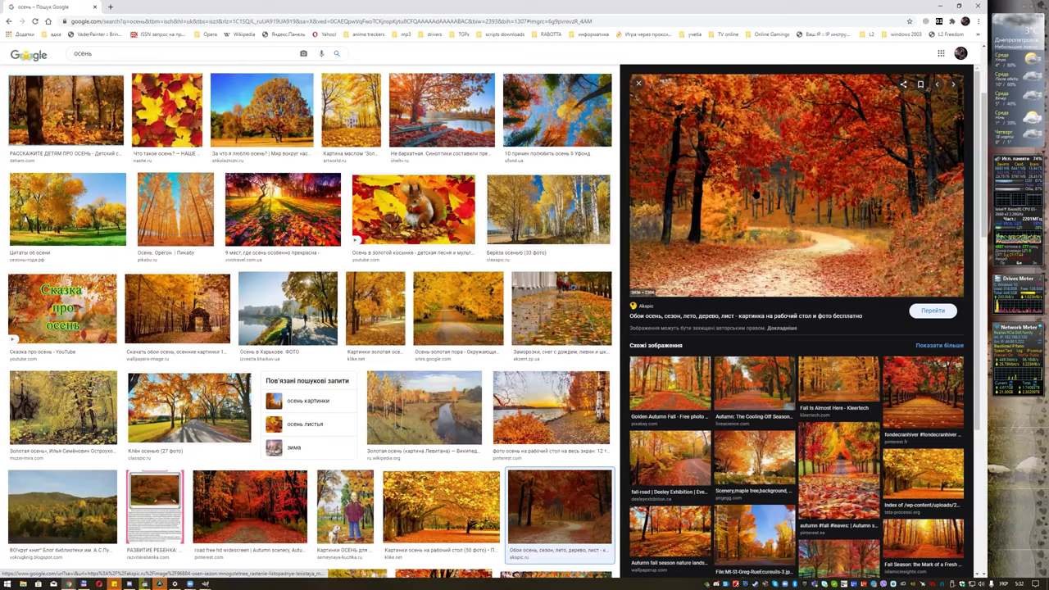
right_click(755, 193)
left_click(774, 288)
left_click(936, 7)
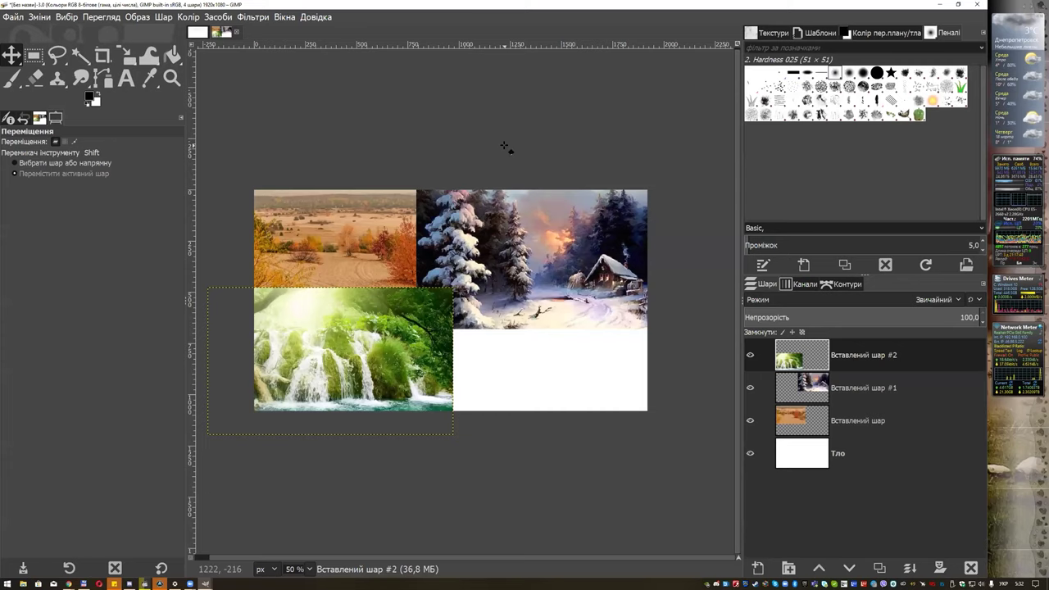
- Paste the autumn forest photo and scale it to 900 px wide
key("ctrl+v")
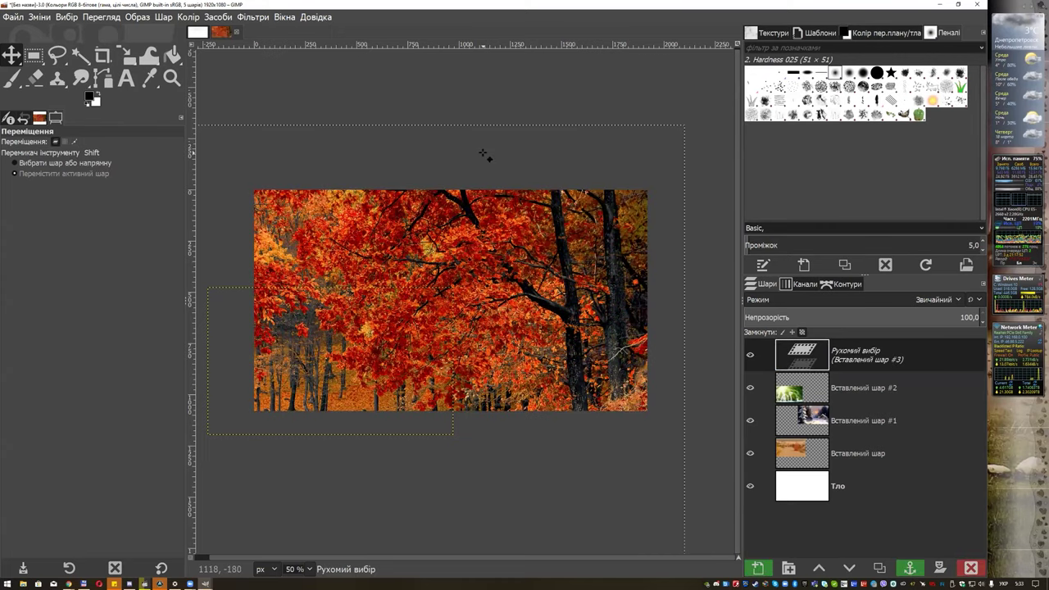
key("shift+s")
left_click(483, 154)
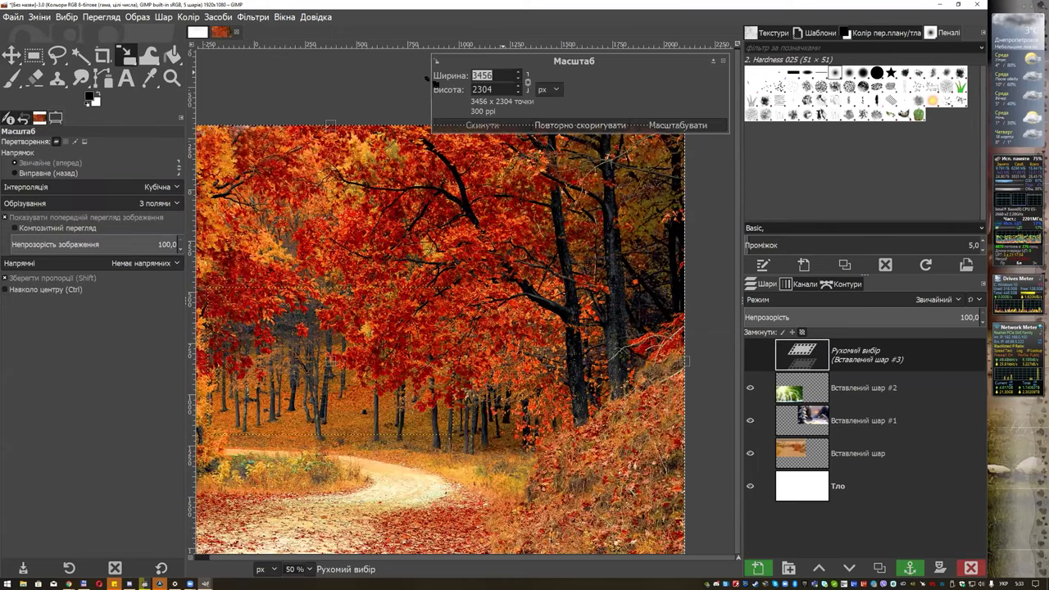
type("900")
key("Tab")
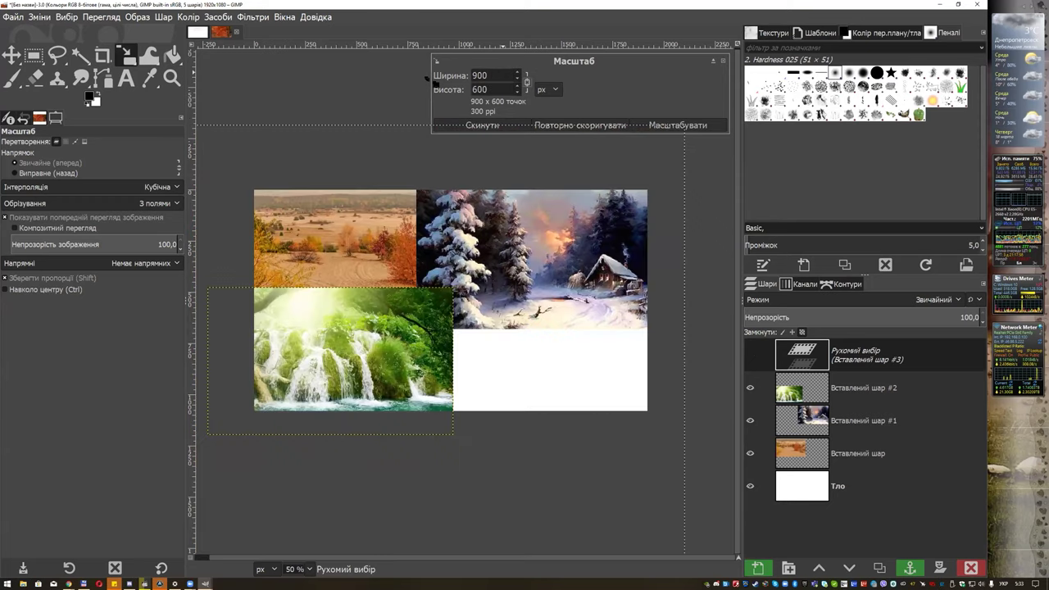
left_click(677, 124)
scroll(499, 216, "down", 3)
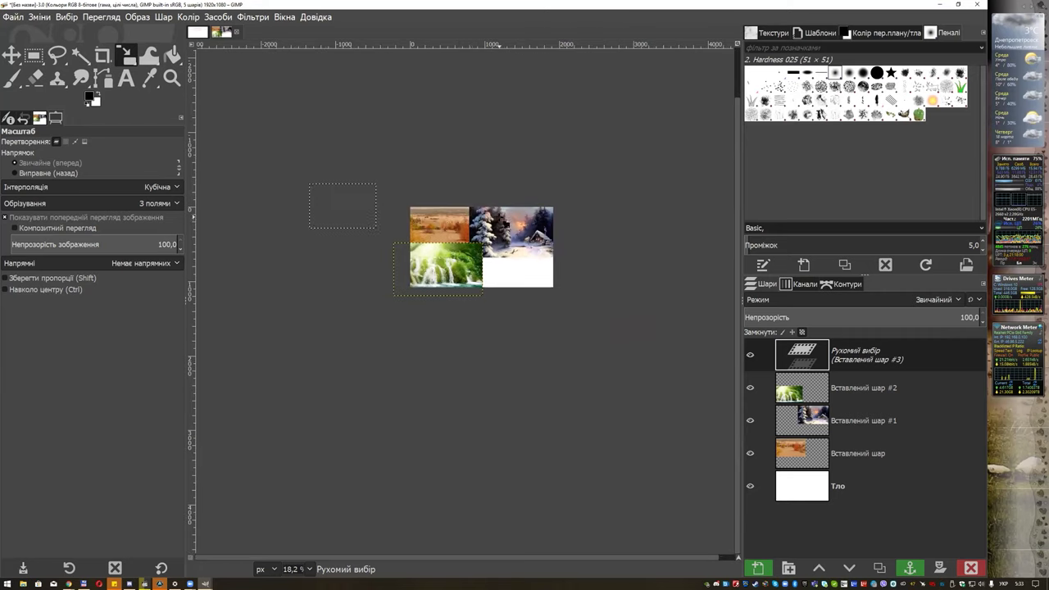
- Move the autumn photo beside the waterfall and enlarge it to 1172 px wide to fill the slot
key("m")
left_click_drag(338, 197, 519, 267)
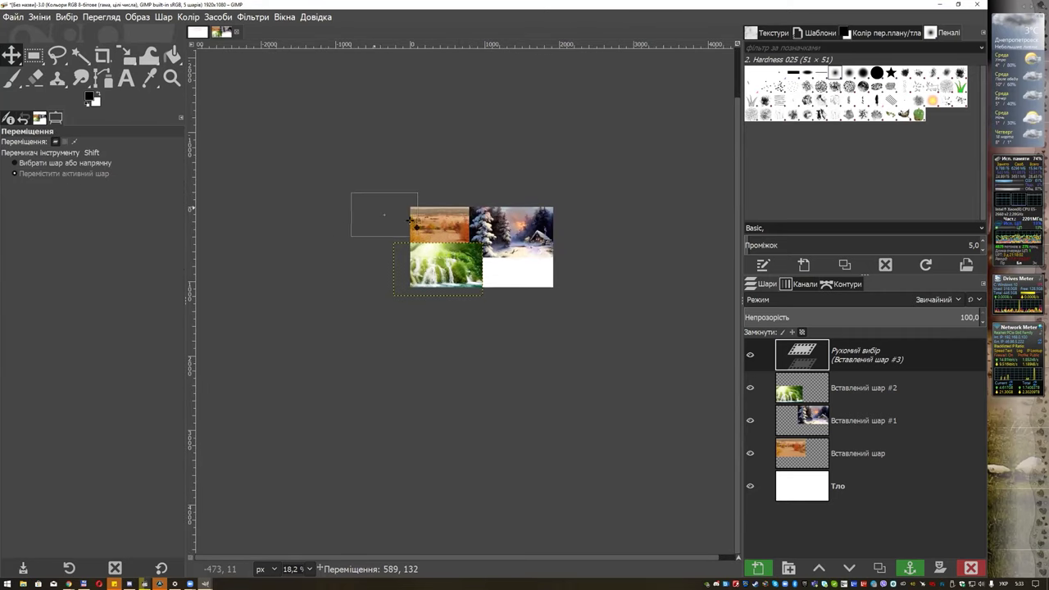
scroll(519, 266, "up", 1)
scroll(519, 266, "up", 2)
scroll(520, 262, "up", 1)
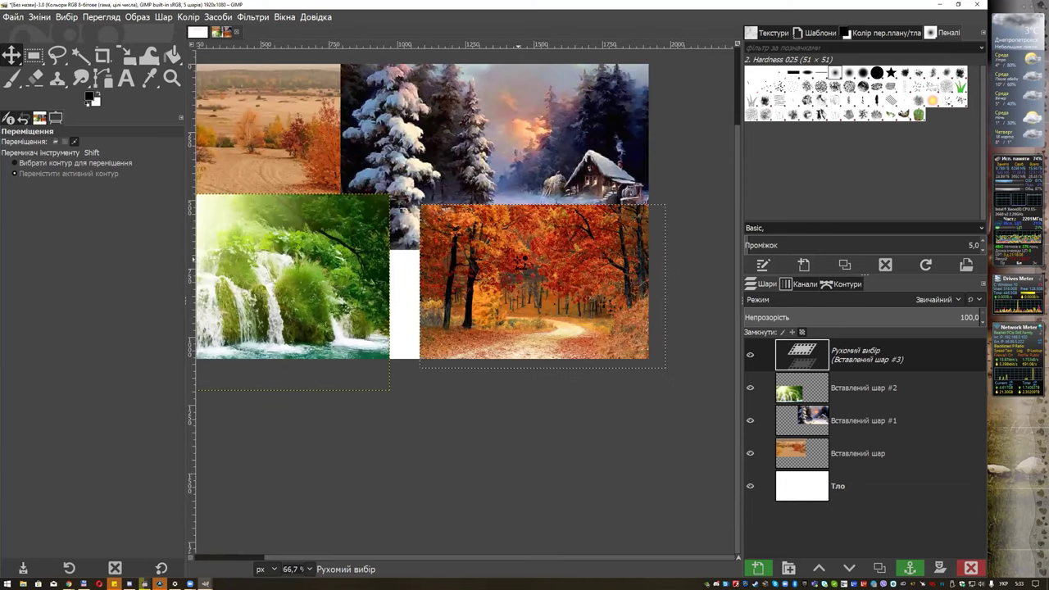
left_click(55, 141)
key("shift+s")
left_click_drag(420, 203, 365, 160)
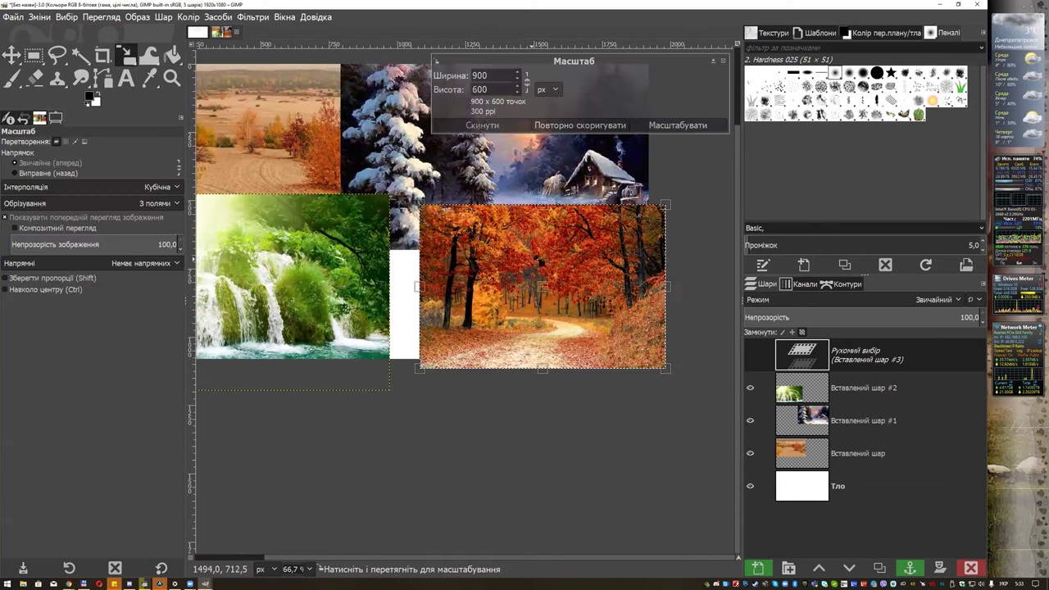
mouse_move(516, 221)
left_mouse_down()
mouse_move(435, 214)
mouse_move(346, 155)
left_mouse_up()
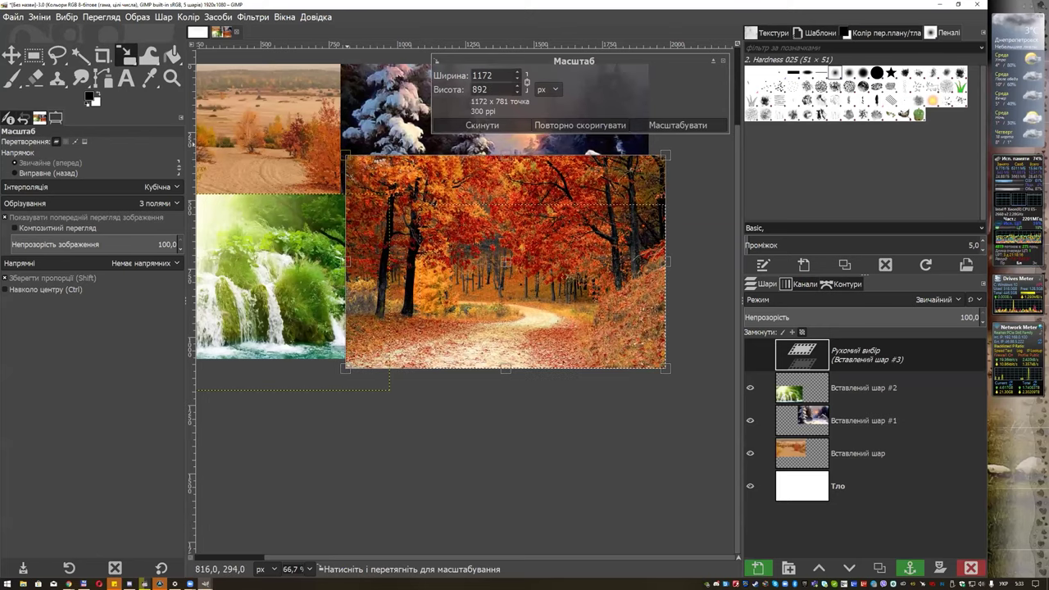
key("Return")
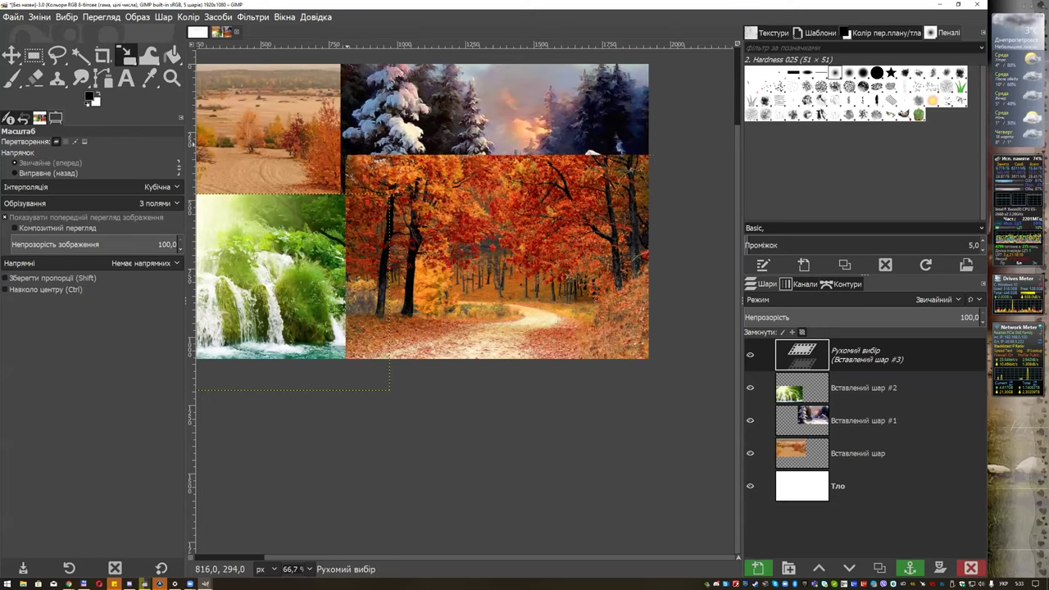
- Anchor the floating autumn road image as layer Вставлений шар #3 and recentre the view
left_click(757, 568)
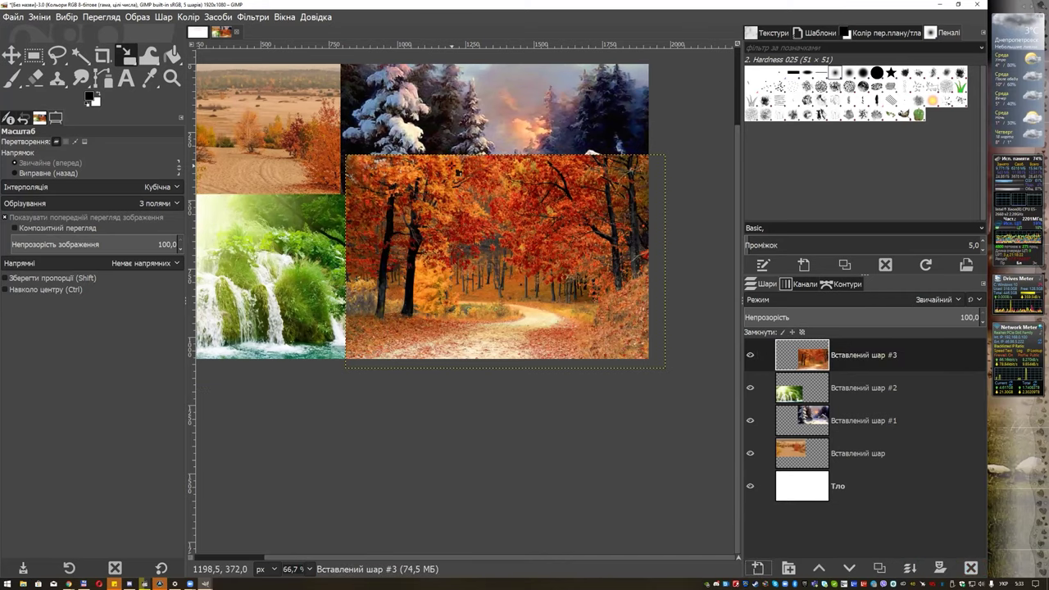
scroll(461, 179, "down", 1)
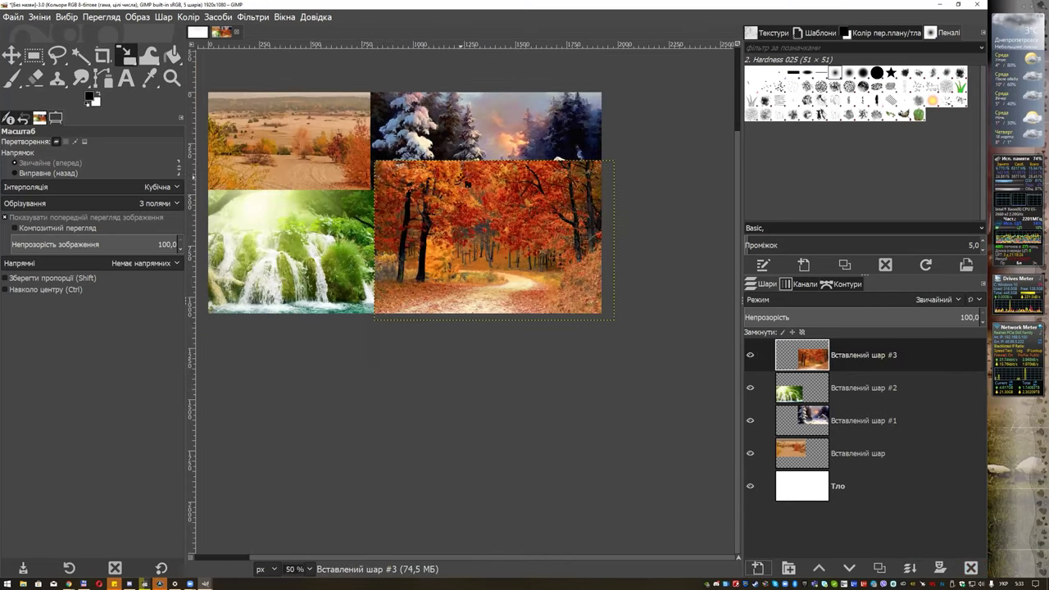
left_click_drag(472, 161, 528, 250)
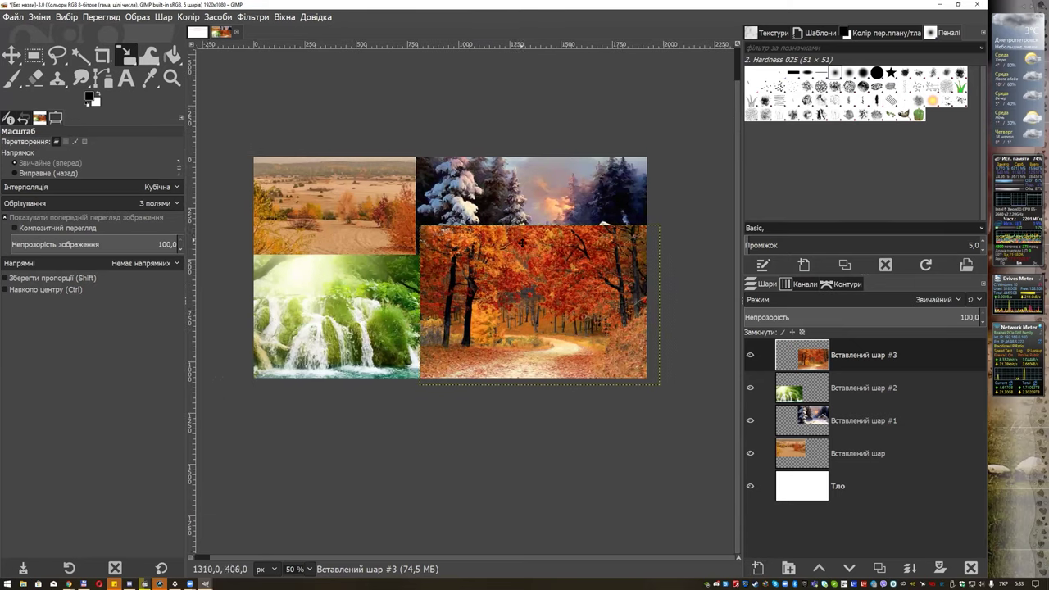
scroll(456, 249, "up", 1)
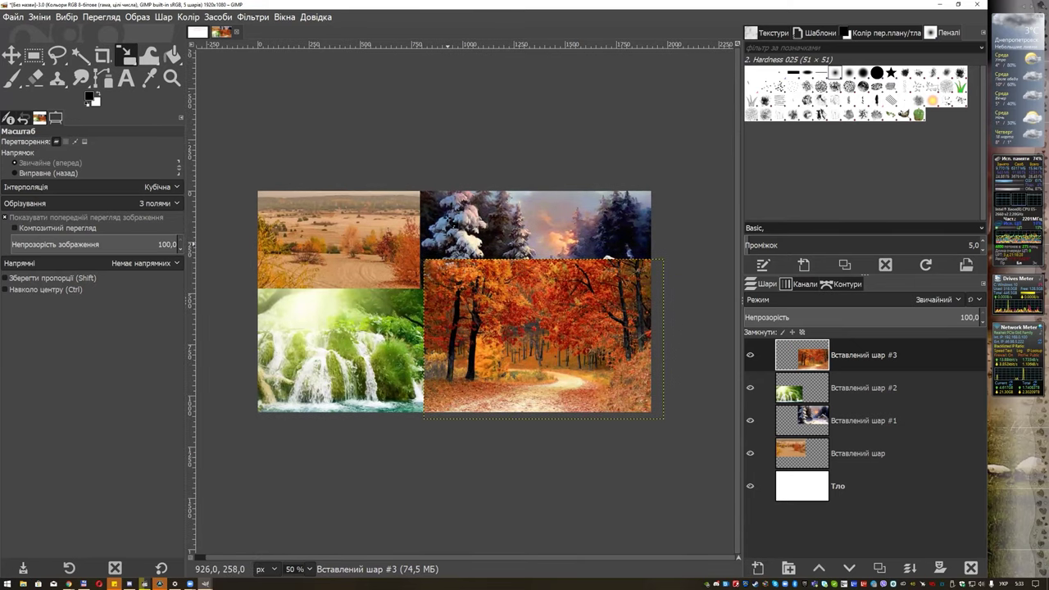
scroll(456, 248, "up", 1)
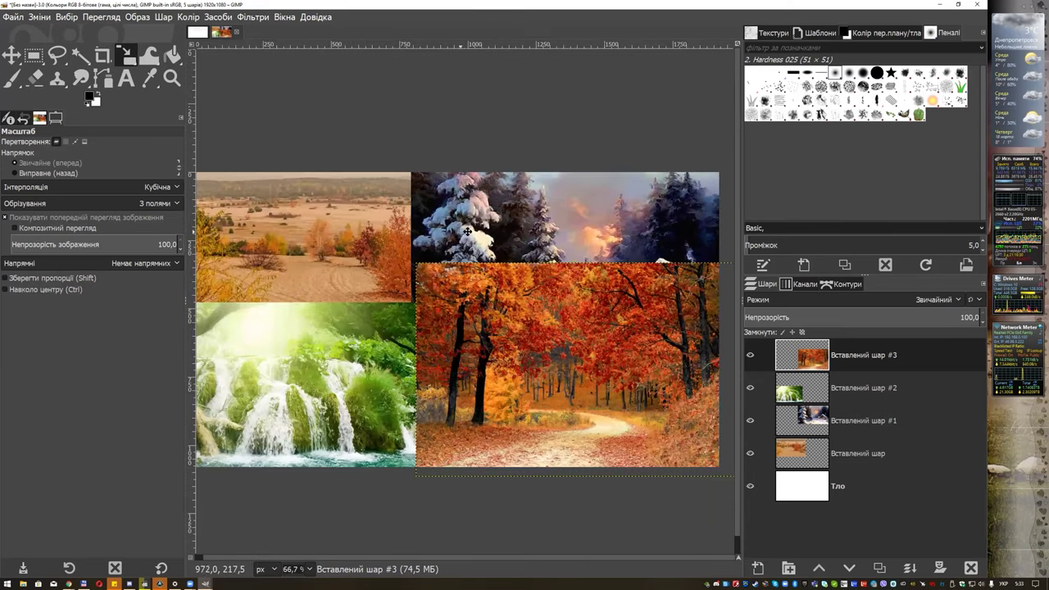
left_click_drag(467, 232, 501, 189)
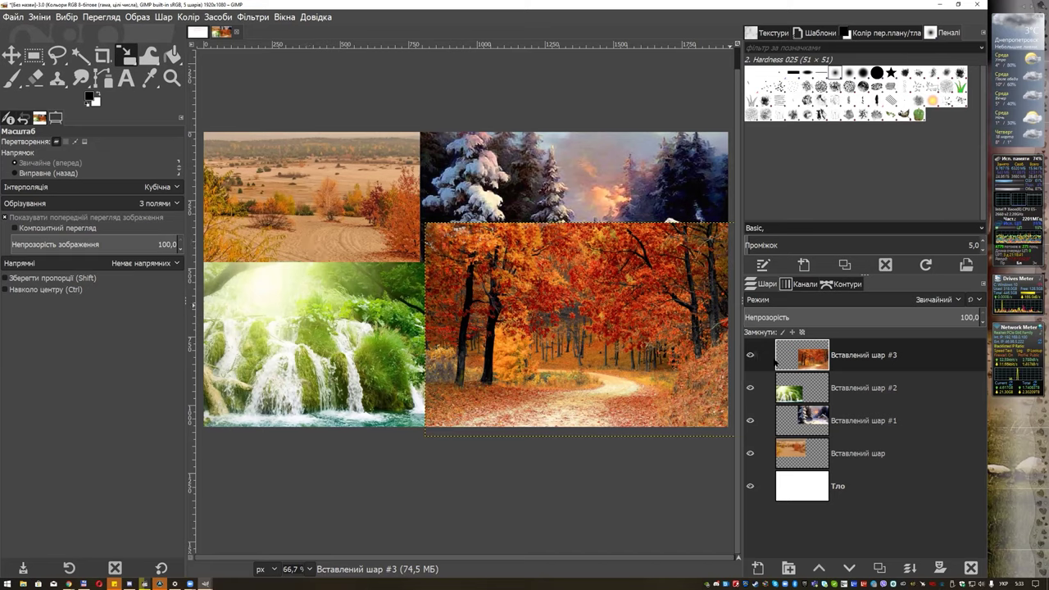
- Hide the autumn forest and waterfall layers, keeping desert and winter visible, and select the winter layer
left_click(750, 355)
left_click(750, 387)
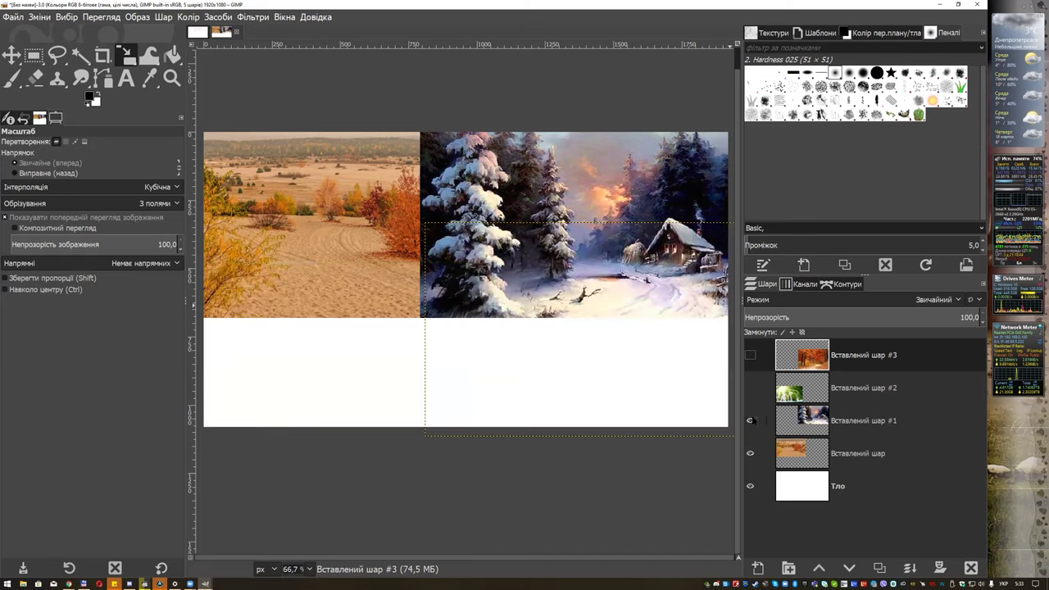
left_click(749, 420)
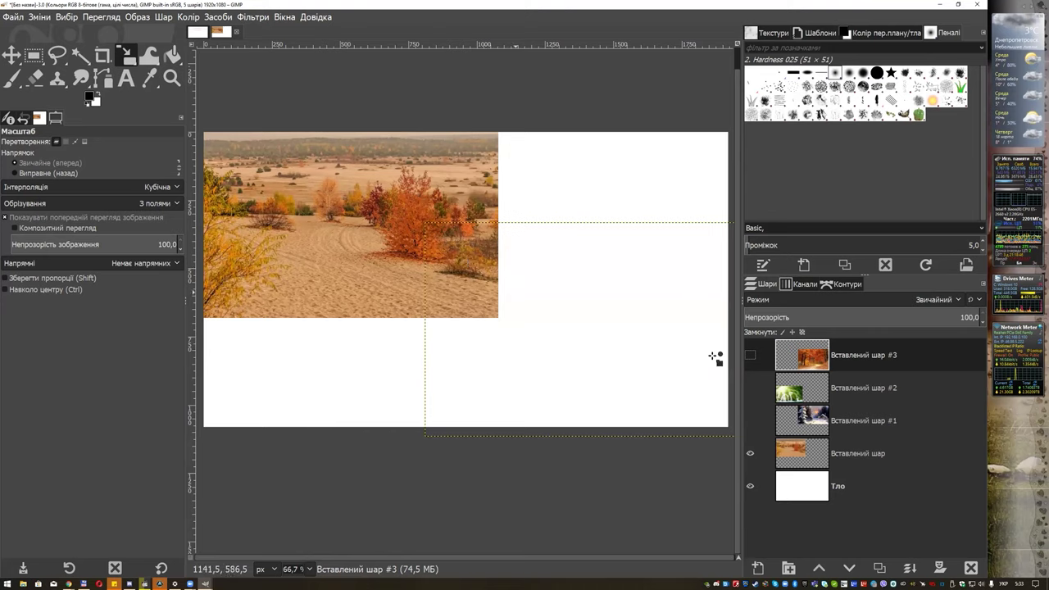
left_click(813, 457)
left_click(749, 453)
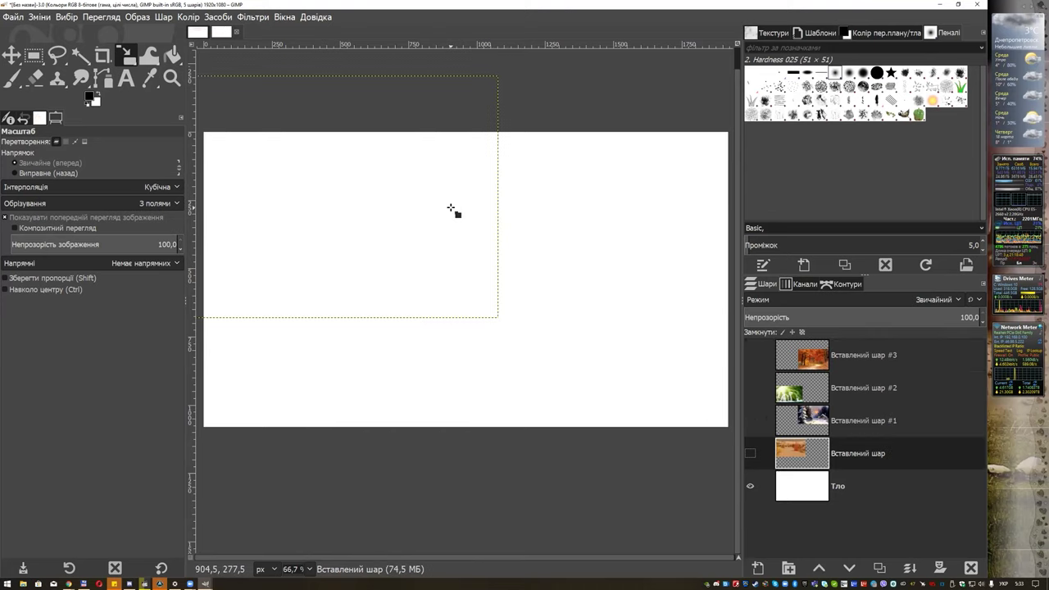
left_click(750, 453)
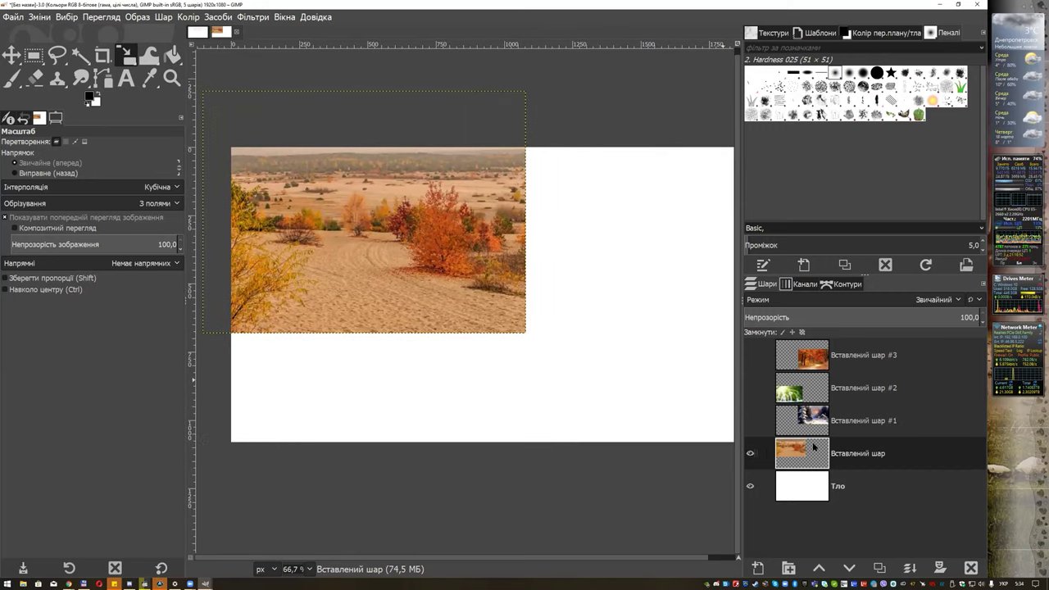
left_click(750, 420)
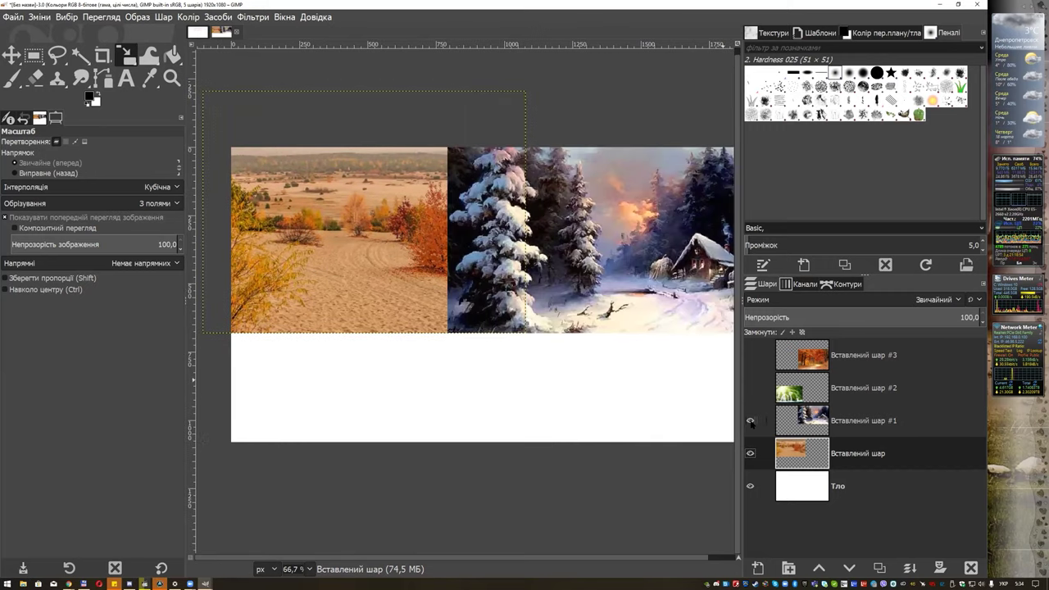
left_click(860, 421)
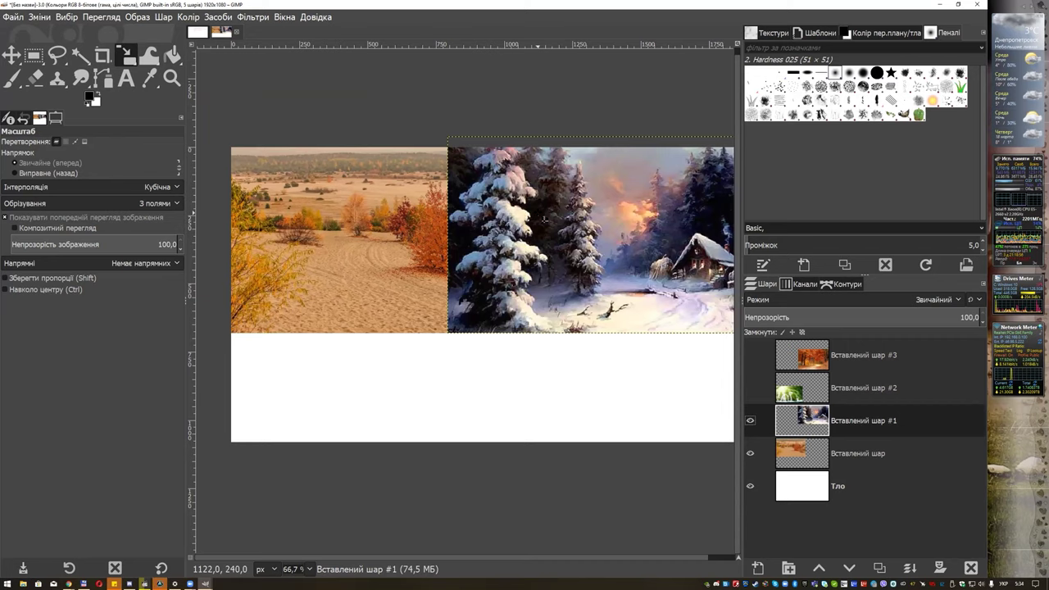
scroll(544, 219, "right", 3)
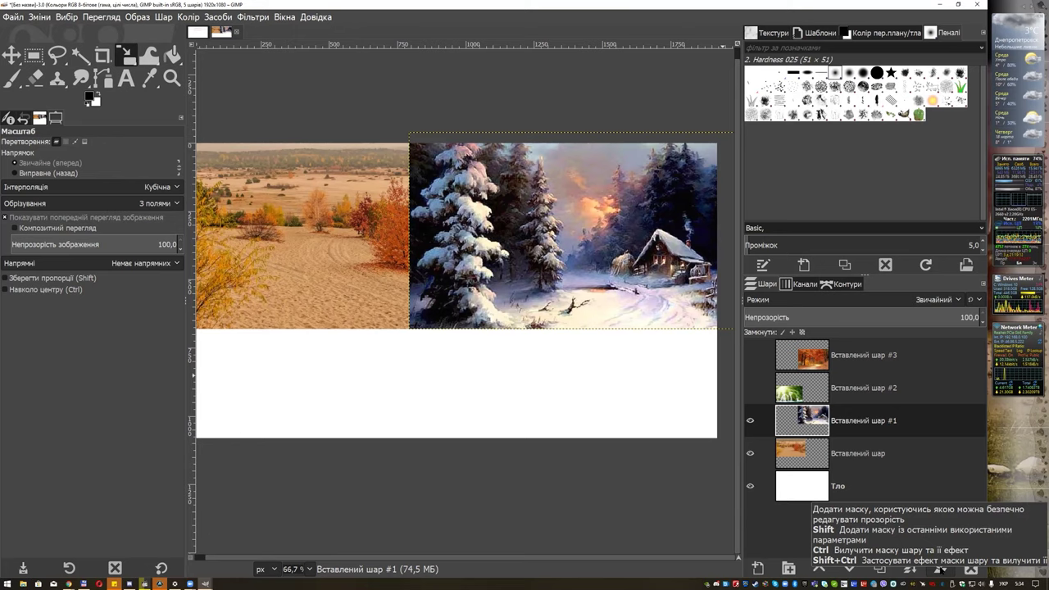
- Attach a White (full opacity) layer mask to the winter forest layer
left_click(941, 570)
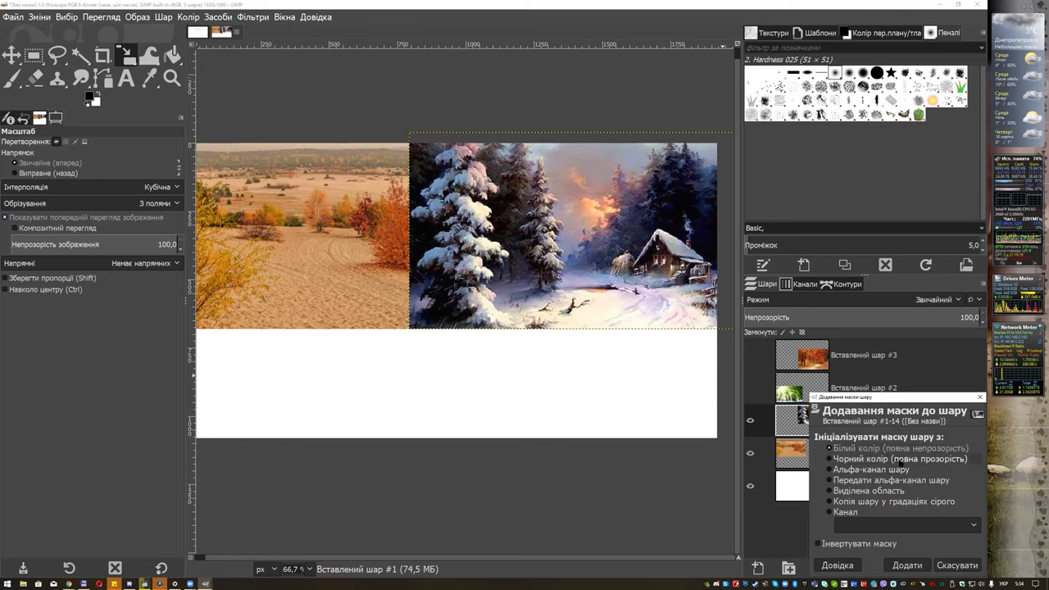
left_click(907, 565)
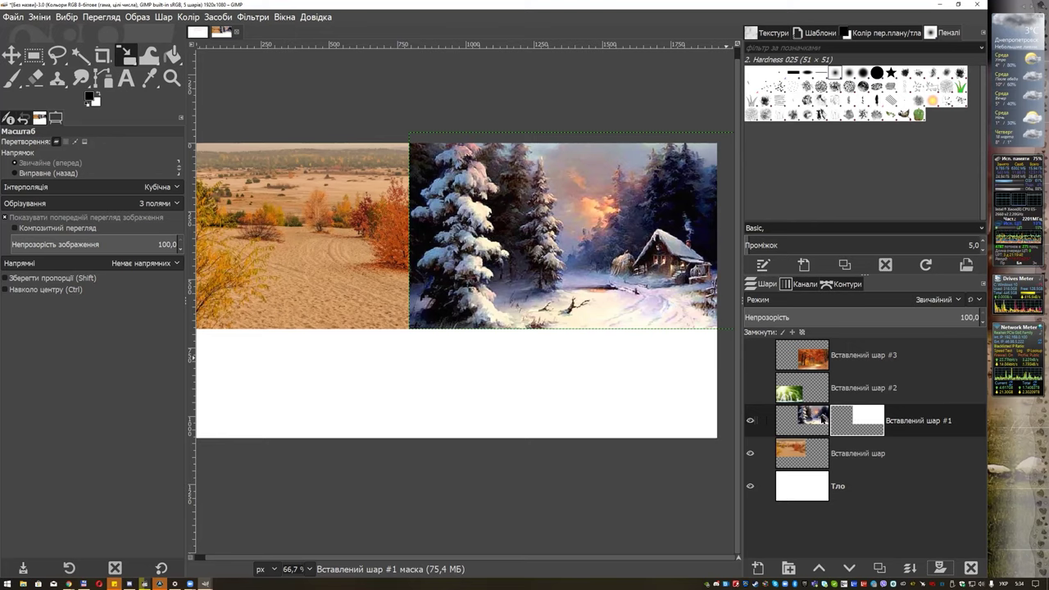
left_click(806, 420)
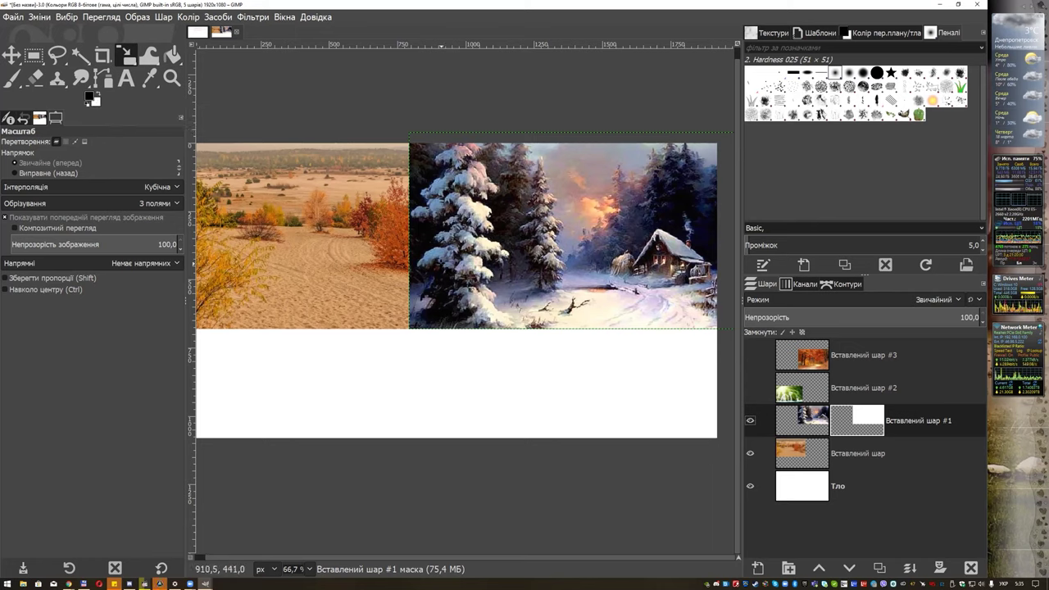
- Set up the Paintbrush with the 2. Hardness 100 tip, trying red before resetting colours to black/white
left_click_drag(19, 82, 49, 80)
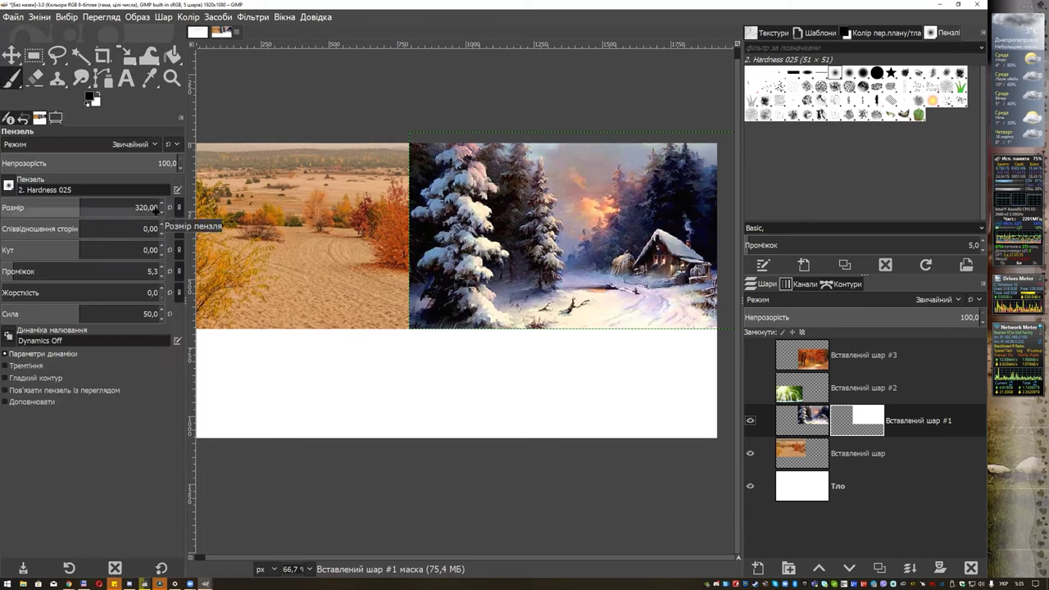
left_click(877, 72)
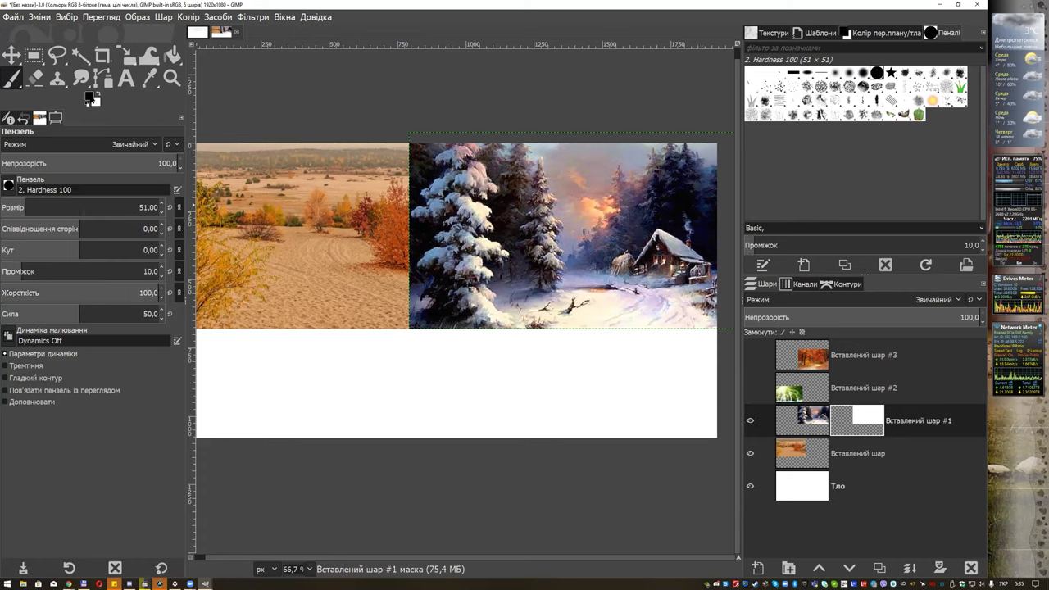
left_click(90, 96)
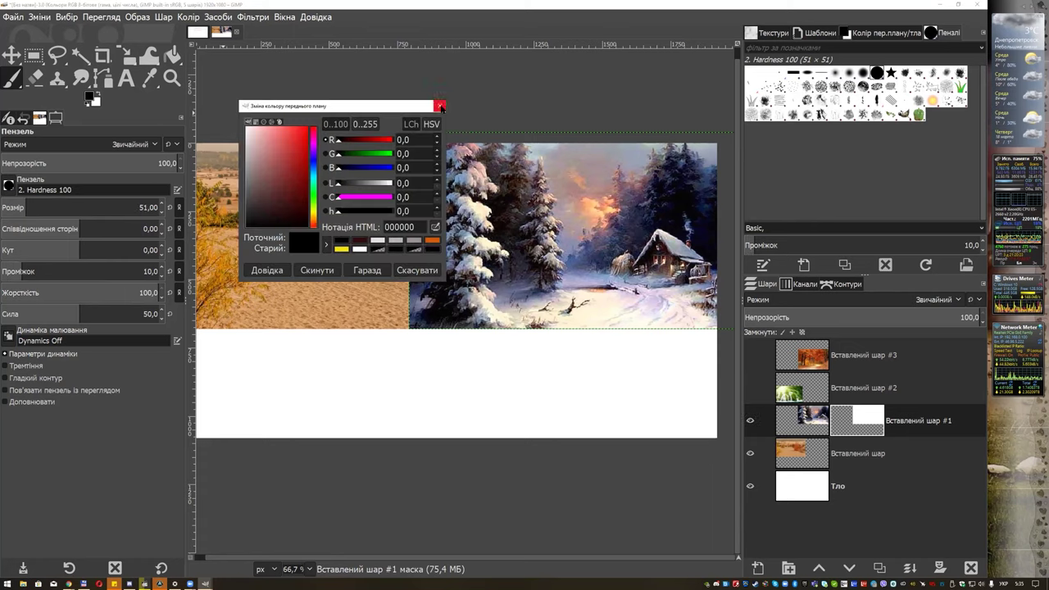
left_click(440, 106)
left_click(91, 97)
left_click(285, 161)
left_click(367, 270)
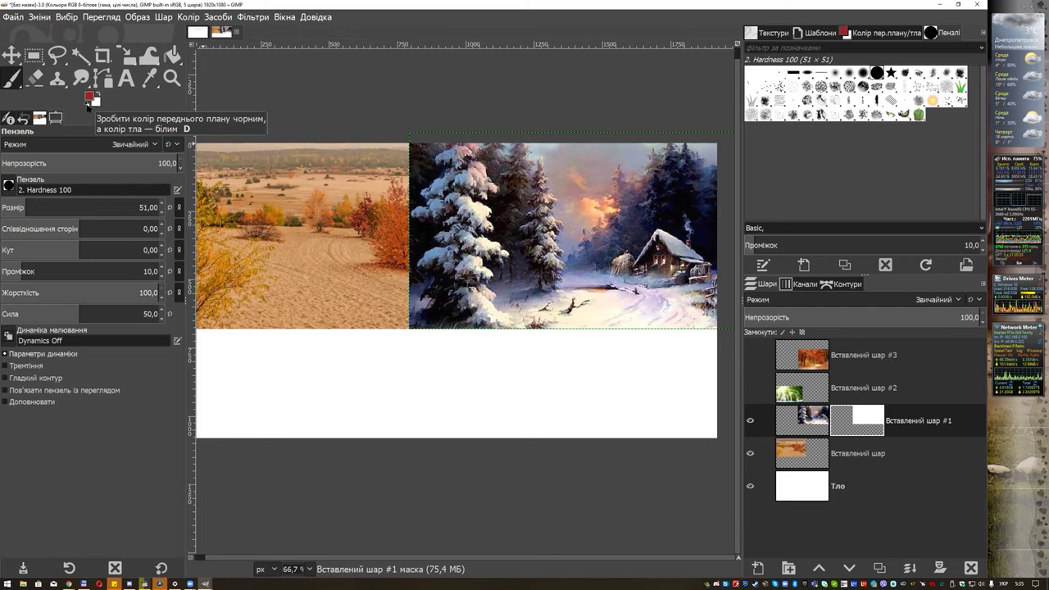
left_click(87, 105)
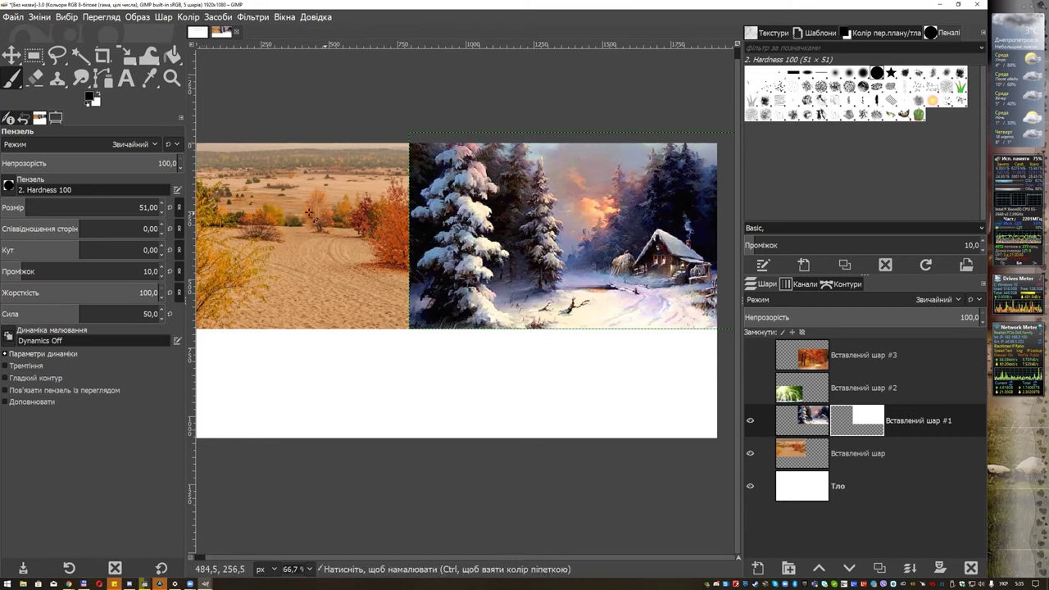
left_click_drag(32, 208, 135, 207)
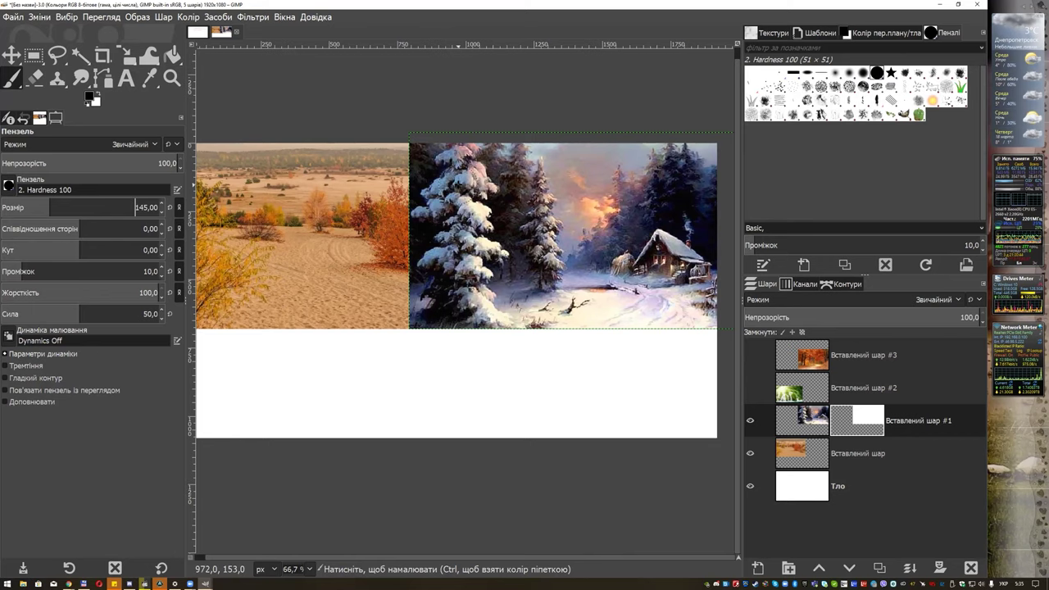
key("1")
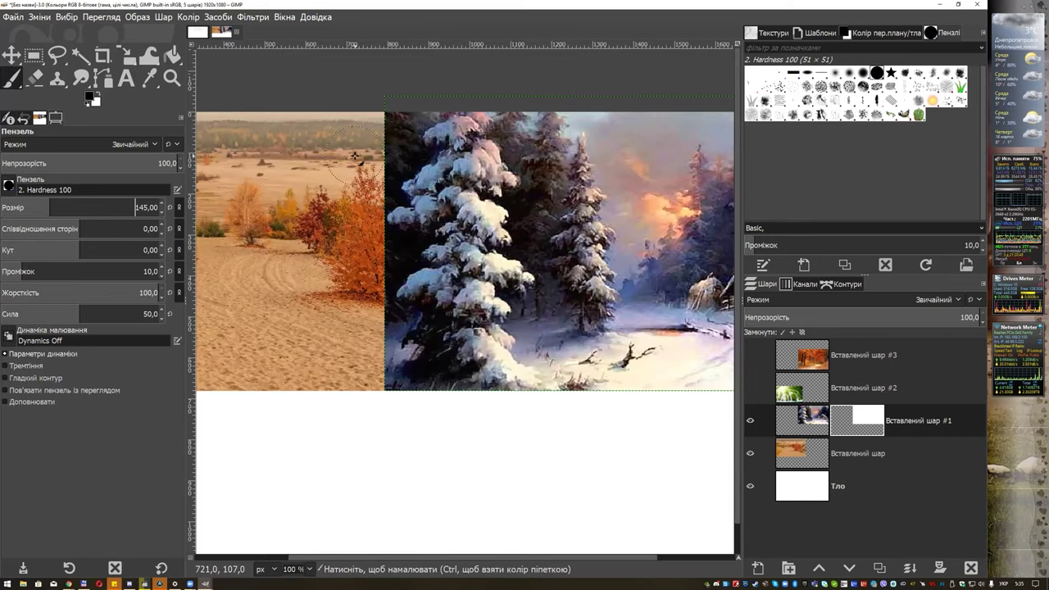
mouse_move(355, 156)
left_mouse_down()
mouse_move(496, 258)
mouse_move(356, 317)
left_mouse_up()
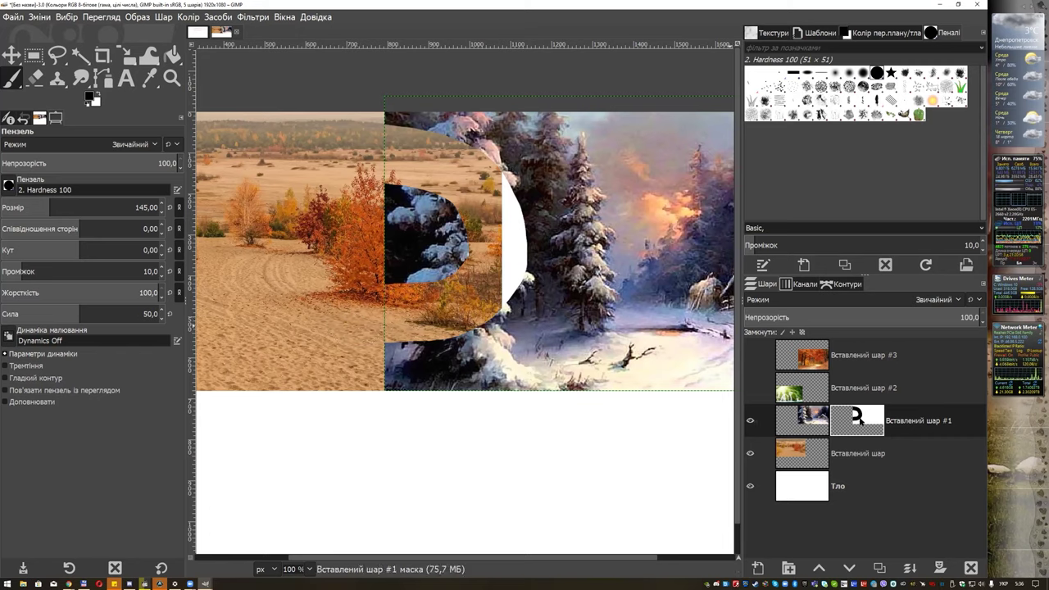
mouse_move(607, 168)
left_mouse_down()
mouse_move(639, 262)
mouse_move(688, 164)
left_mouse_up()
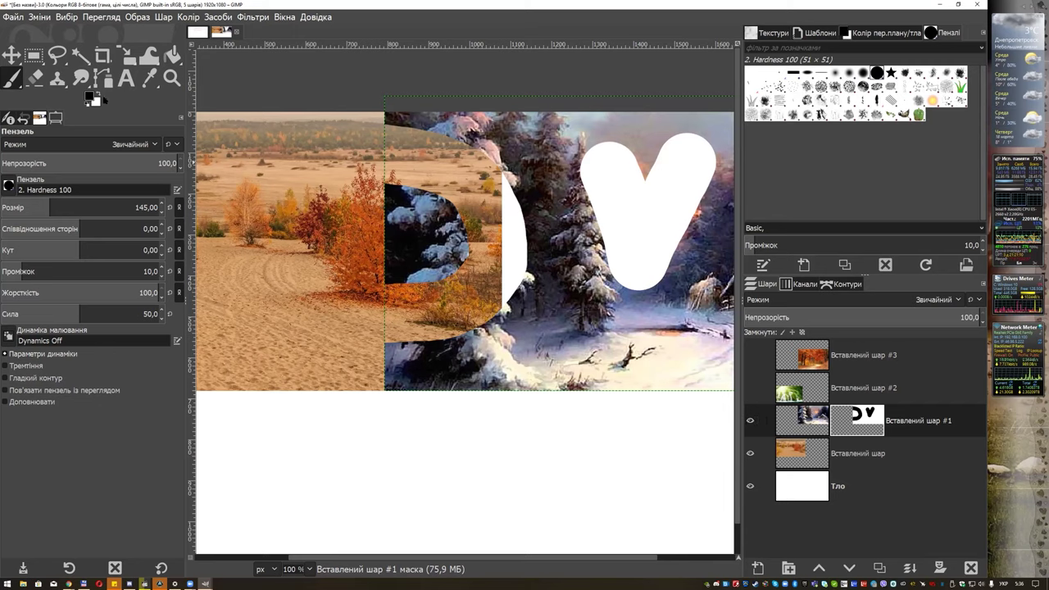
left_click(98, 95)
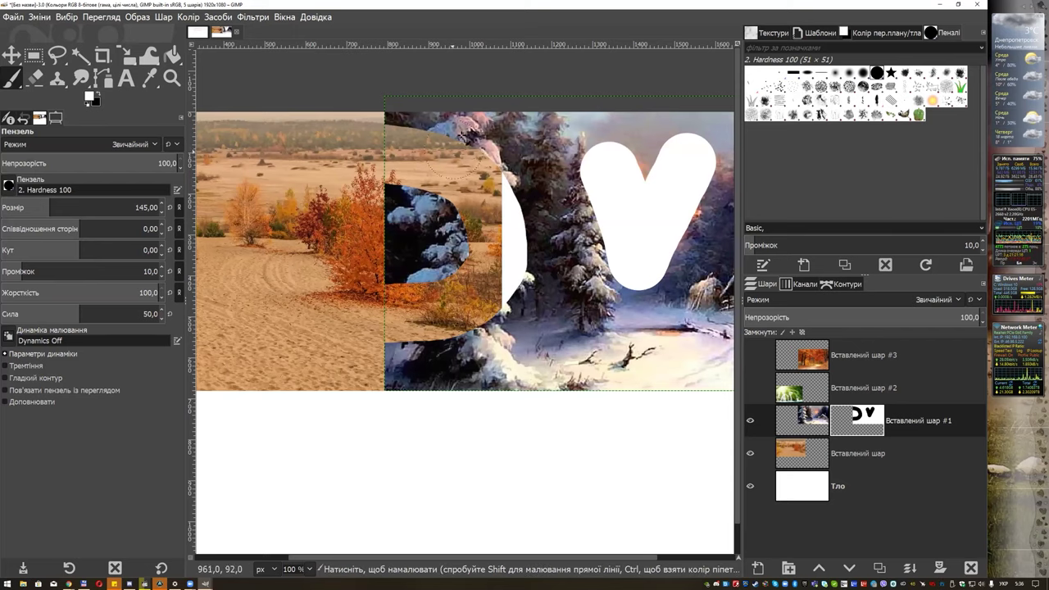
left_click_drag(452, 161, 513, 240)
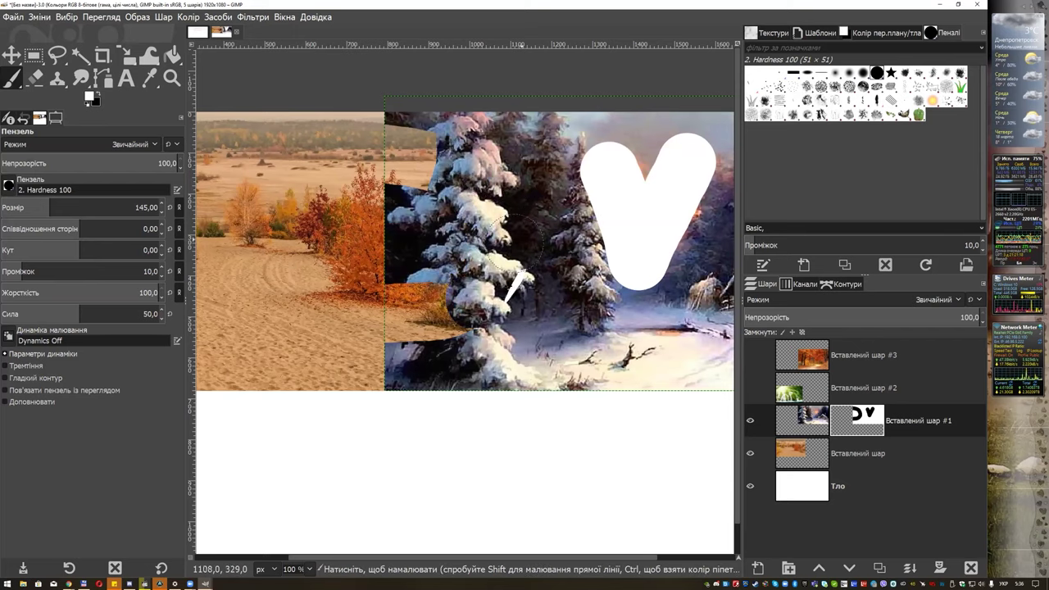
left_click_drag(446, 303, 393, 336)
mouse_move(598, 237)
left_mouse_down()
mouse_move(642, 134)
mouse_move(655, 228)
left_mouse_up()
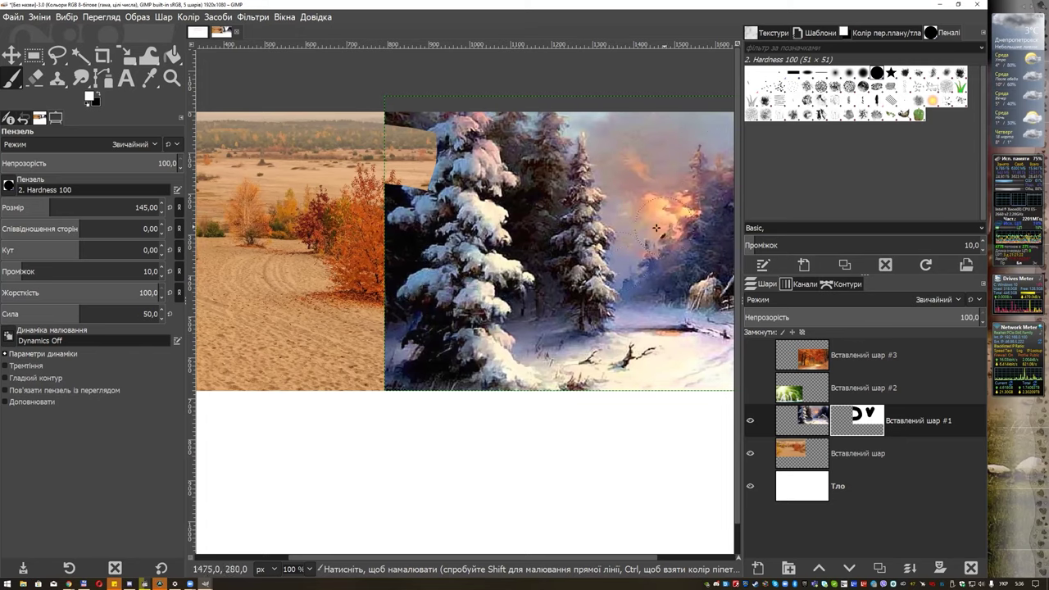
left_click_drag(470, 169, 393, 176)
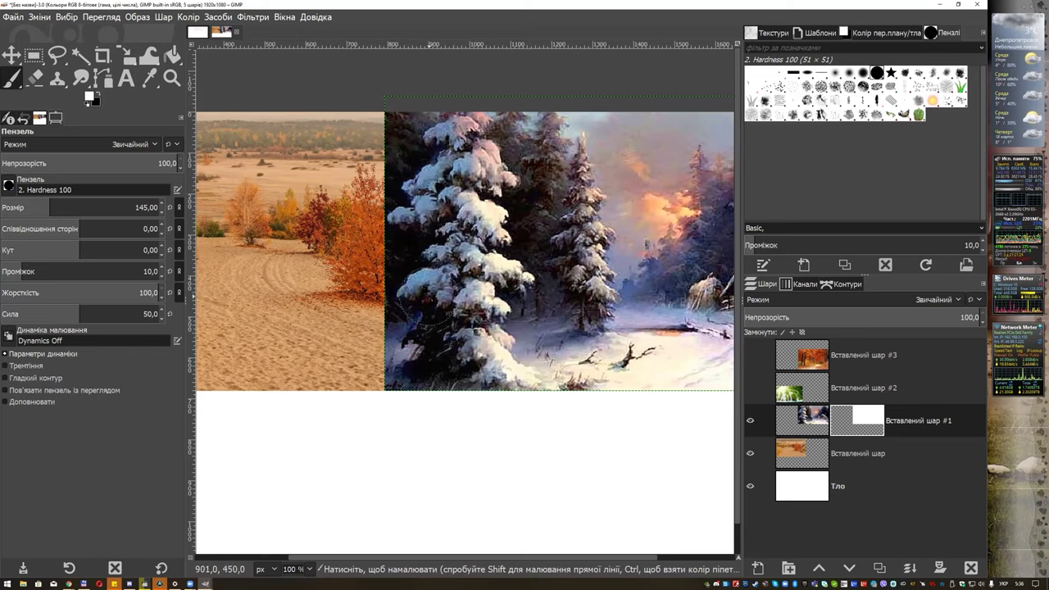
left_click(99, 93)
left_click_drag(388, 162, 441, 309)
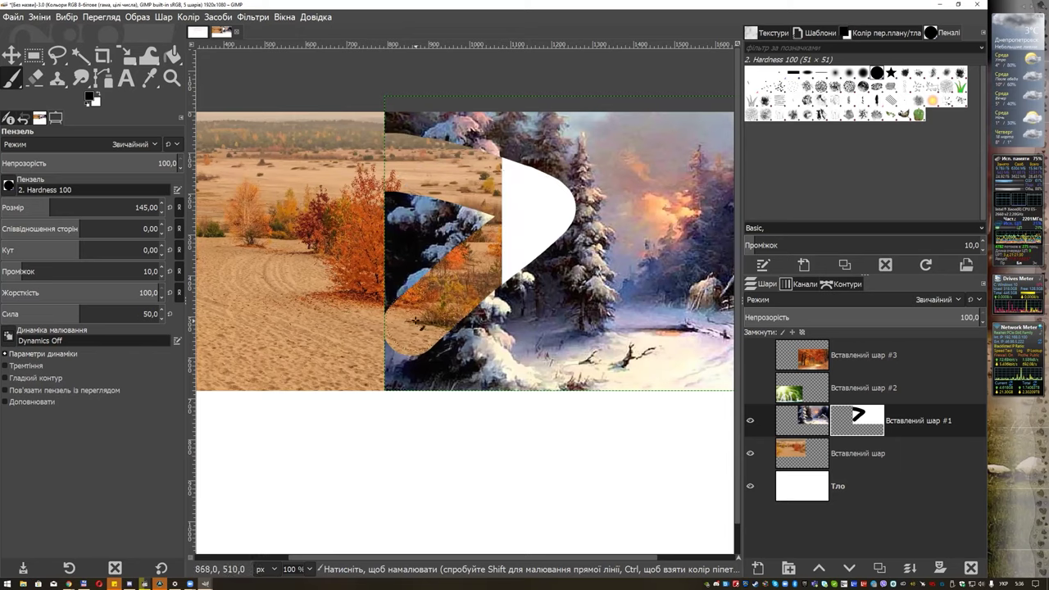
key("ctrl+z")
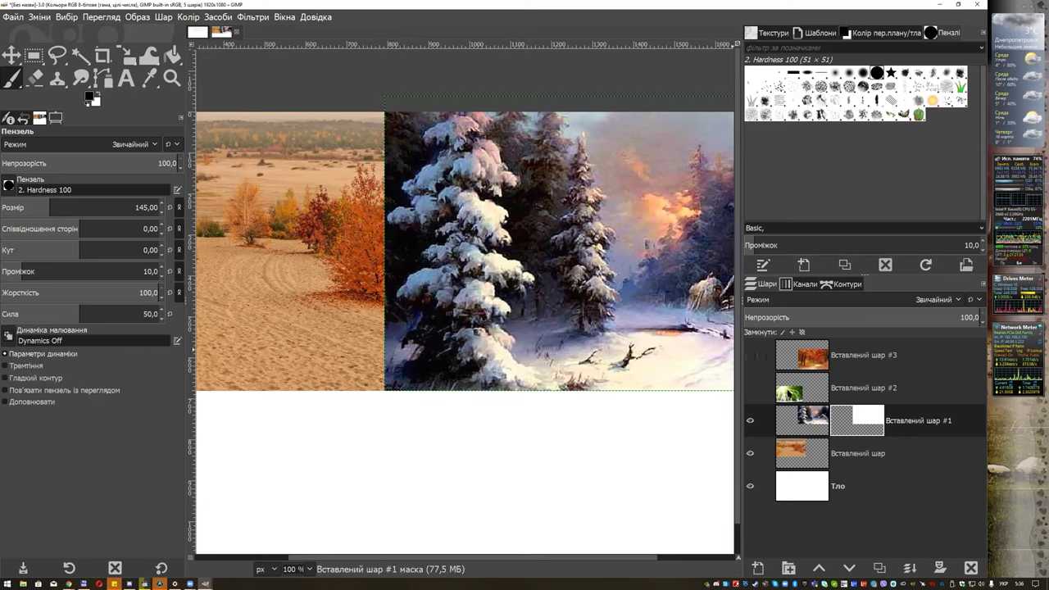
key("shift+e")
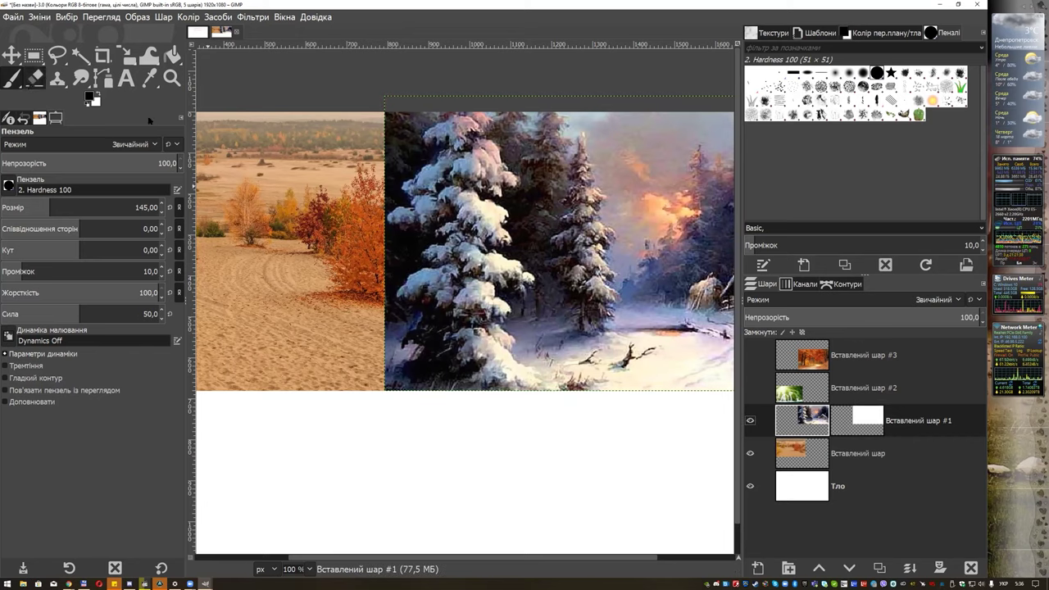
mouse_move(406, 185)
left_mouse_down()
mouse_move(507, 219)
mouse_move(434, 299)
left_mouse_up()
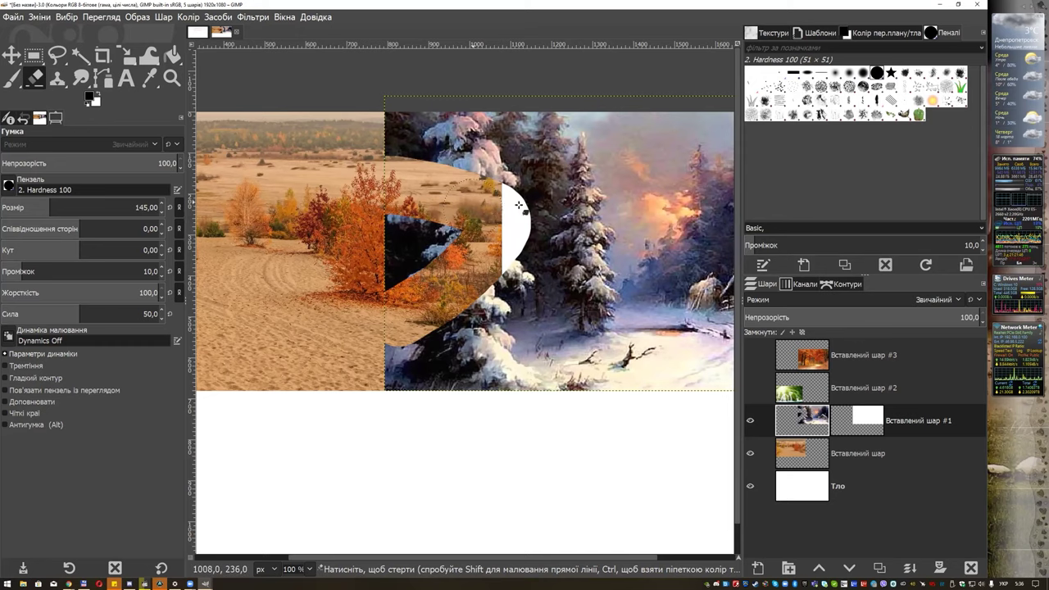
key("ctrl+z")
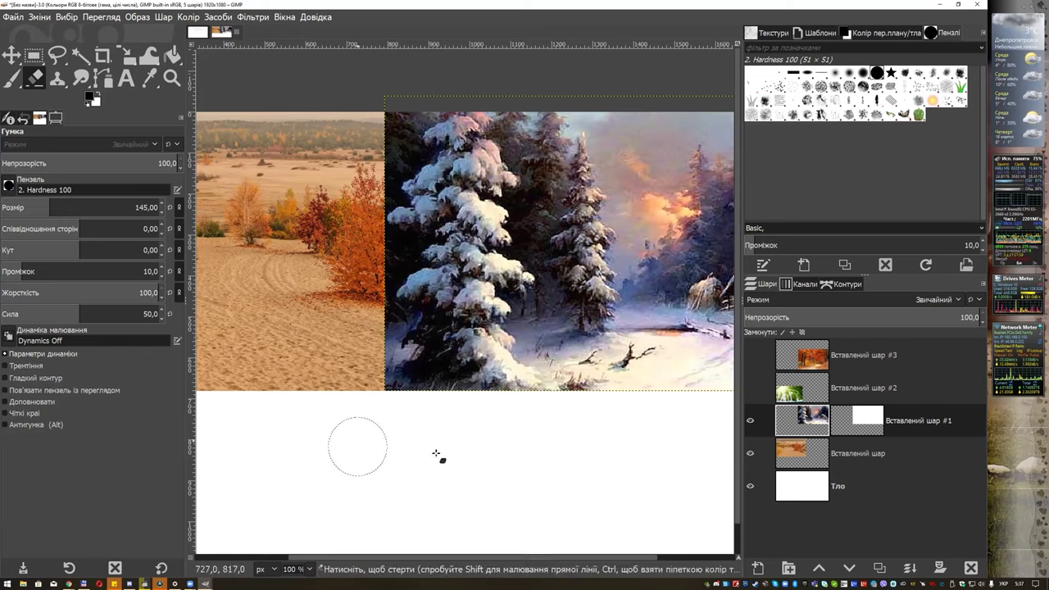
left_click(857, 421)
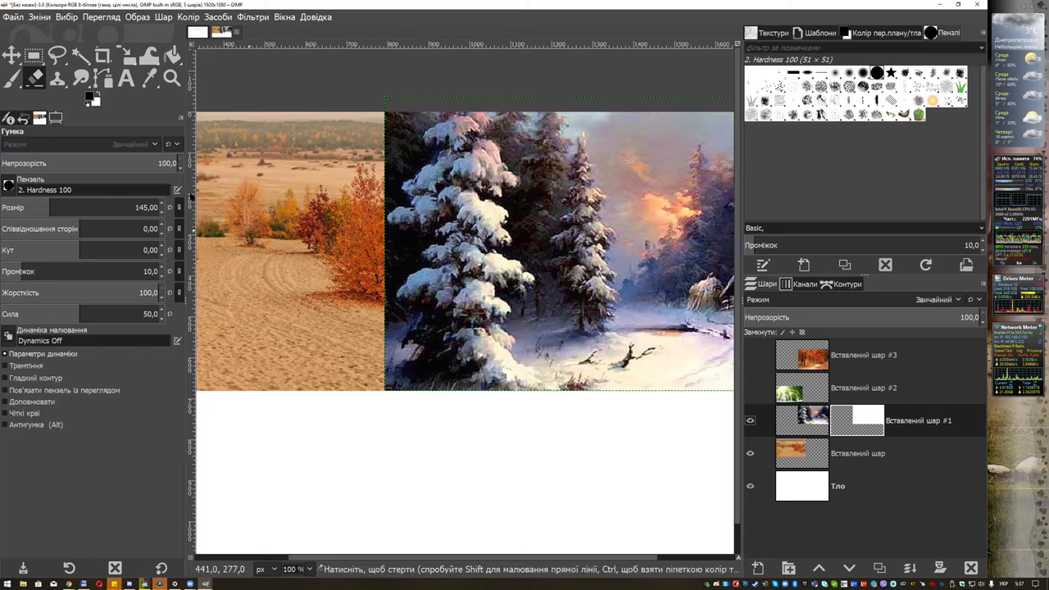
left_click(12, 78)
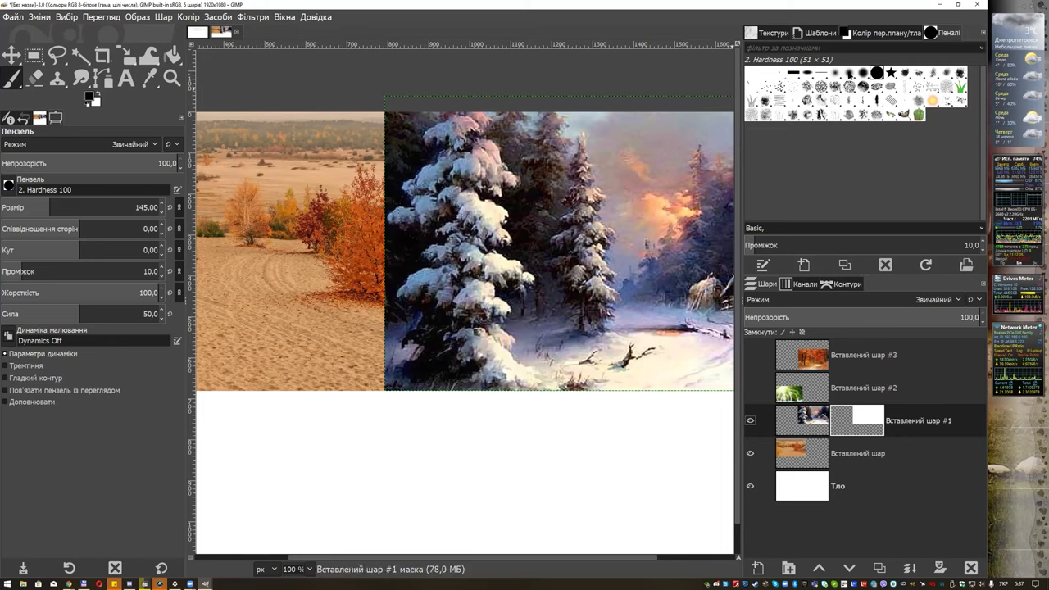
- Set the 2. Hardness 025 brush to hardness 0 and size 293, test strokes on the seam, then undo
left_click(836, 73)
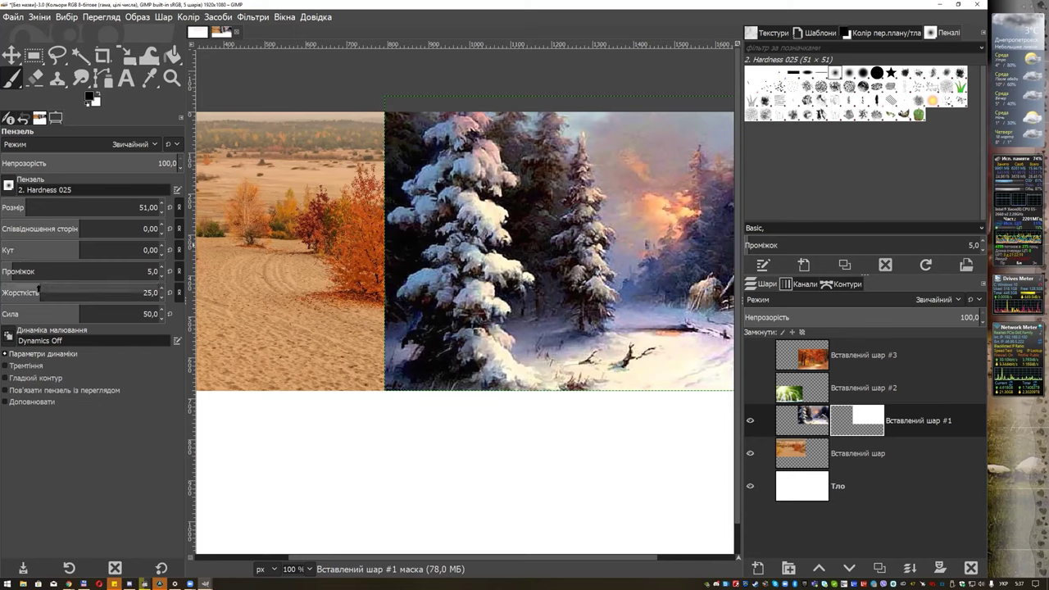
left_click_drag(37, 291, 1, 292)
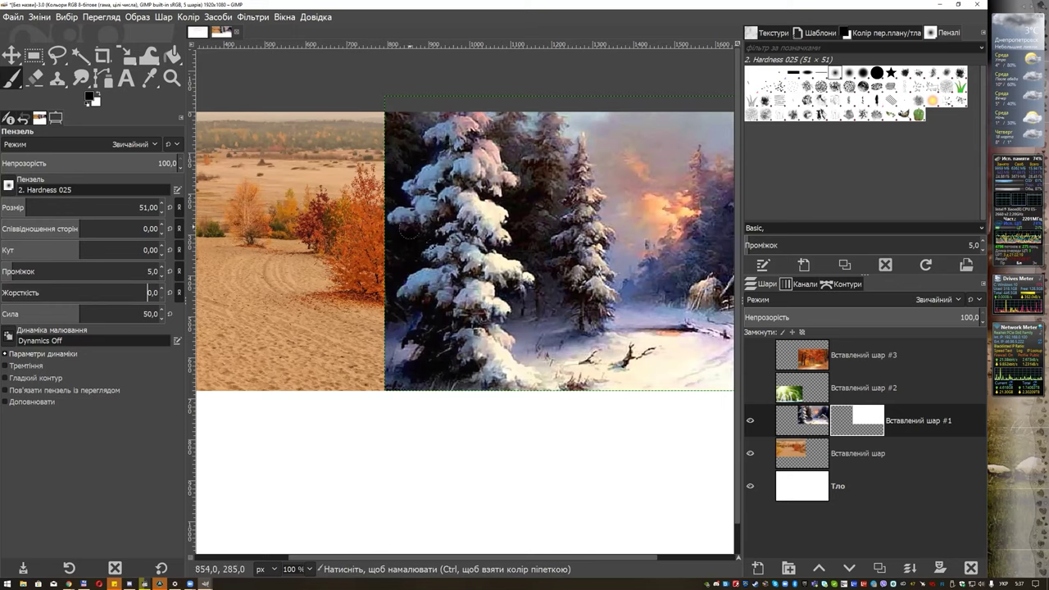
mouse_move(36, 207)
left_mouse_down()
mouse_move(135, 207)
mouse_move(75, 205)
left_mouse_up()
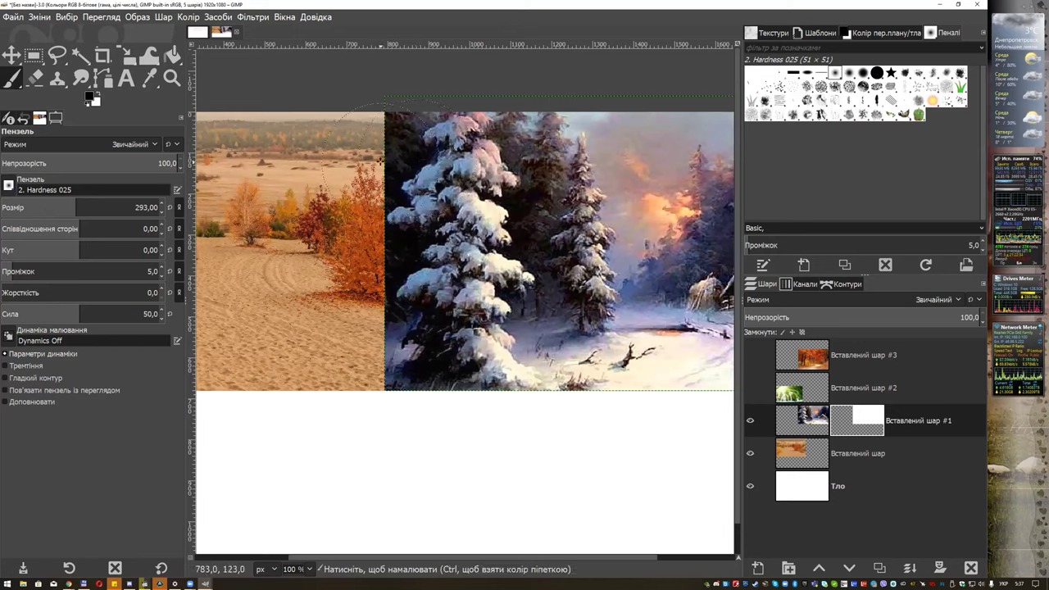
left_click_drag(385, 115, 385, 390)
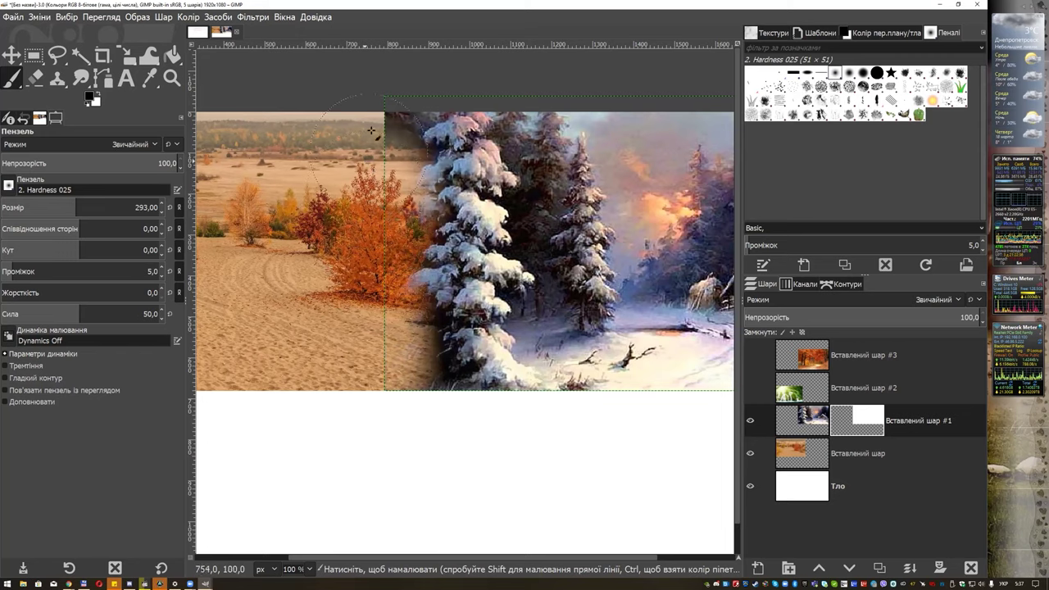
left_click_drag(426, 115, 398, 358)
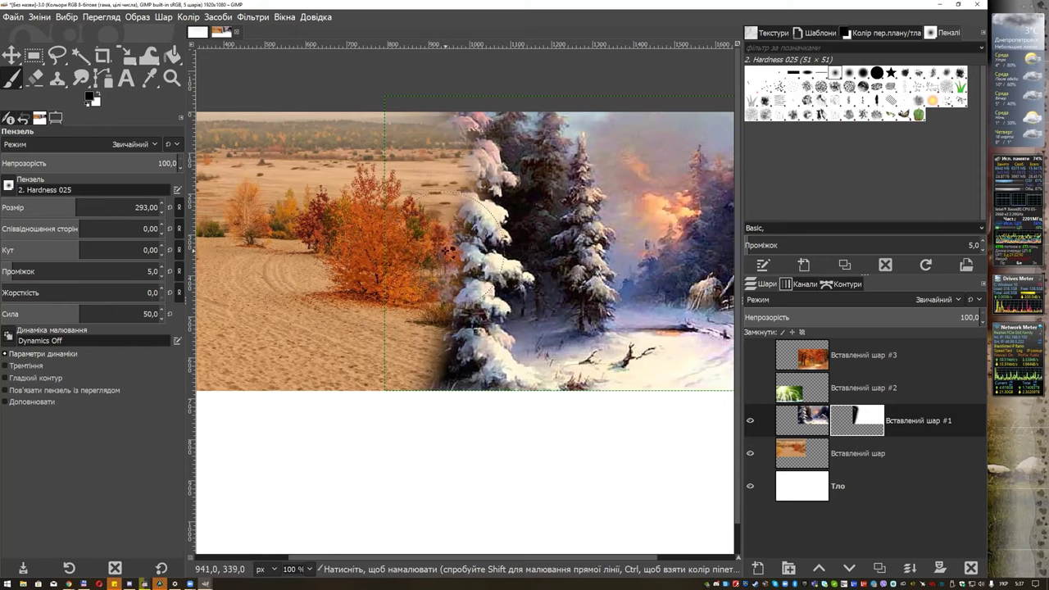
key("ctrl+z")
key("ctrl+z")
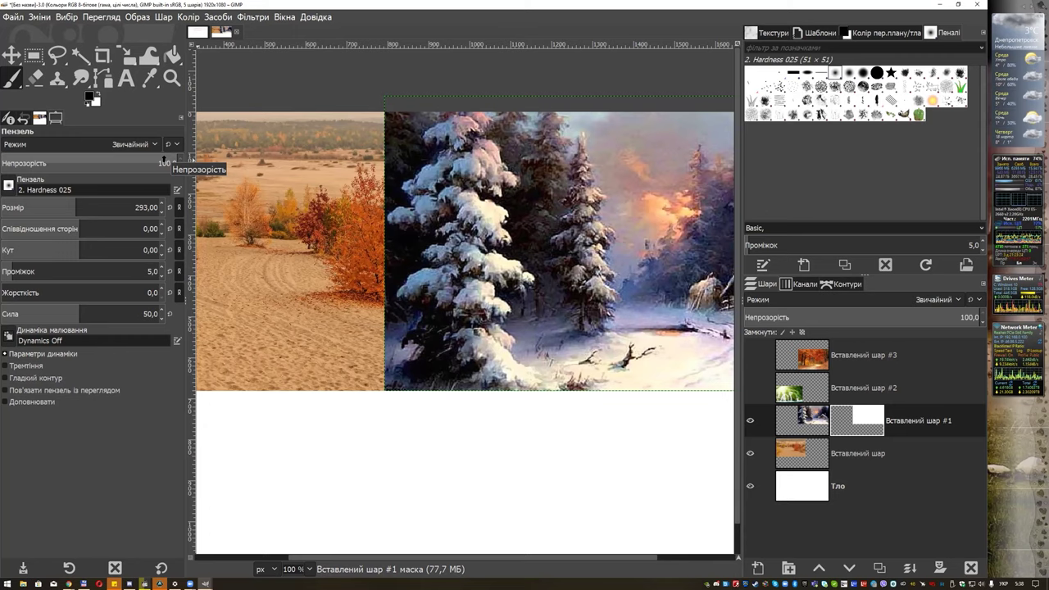
- At 30% opacity, paint black along the winter mask's seam, then switch to white at size 85
left_click_drag(162, 158, 54, 155)
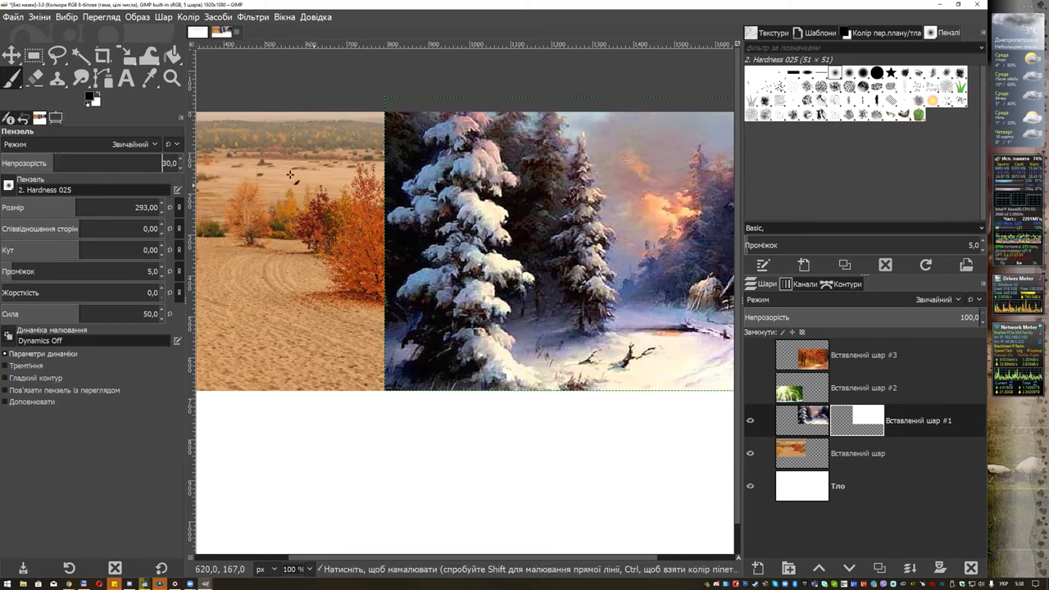
mouse_move(405, 115)
left_mouse_down()
mouse_move(406, 352)
mouse_move(393, 418)
left_mouse_up()
left_click(403, 391)
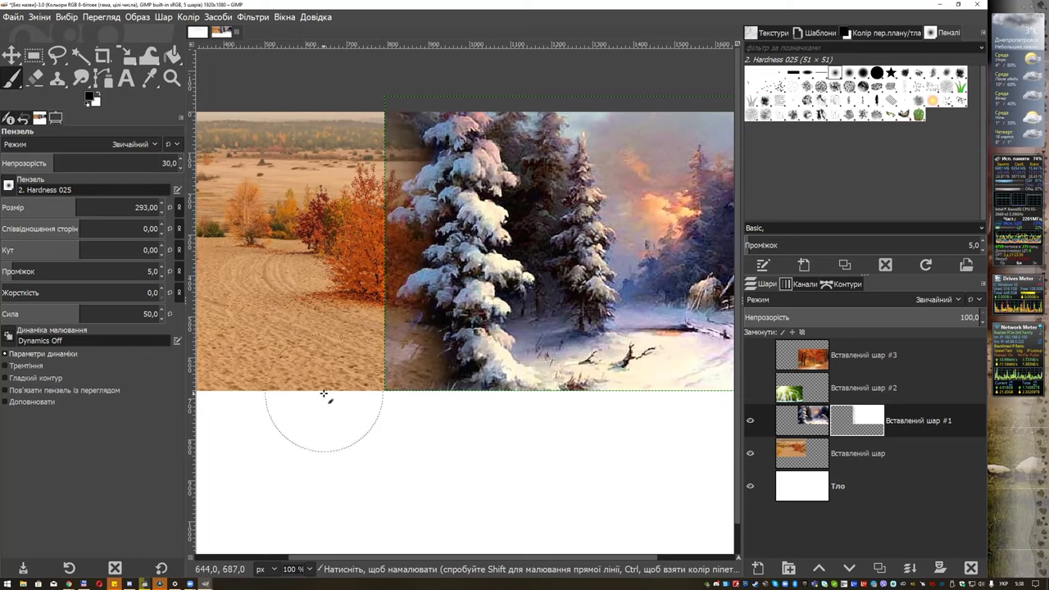
left_click_drag(401, 303, 398, 368)
left_click_drag(426, 278, 410, 373)
left_click(409, 123)
left_click_drag(426, 121, 413, 121)
left_click(390, 123)
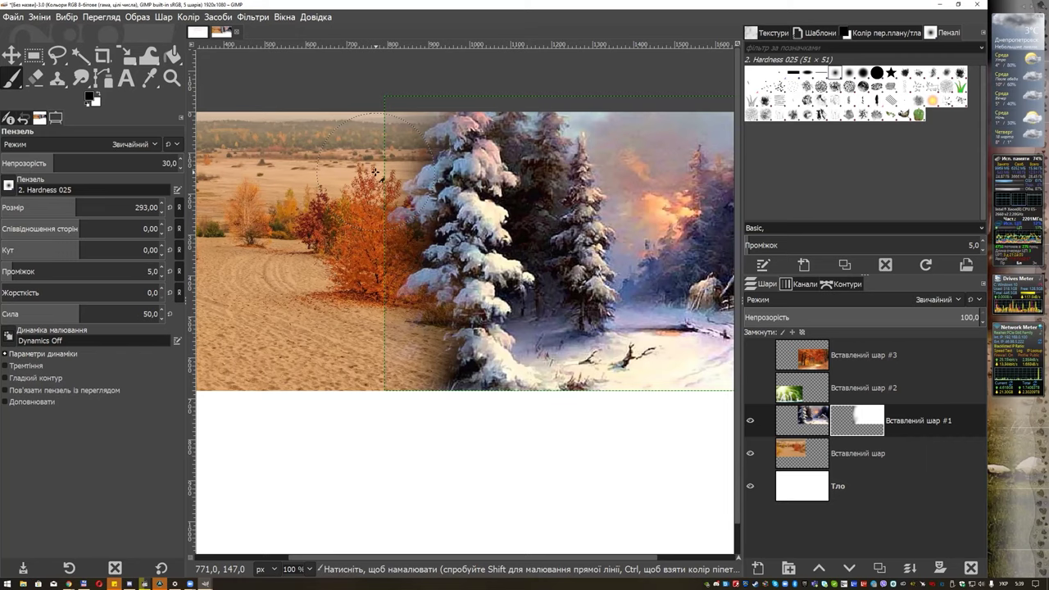
left_click(99, 93)
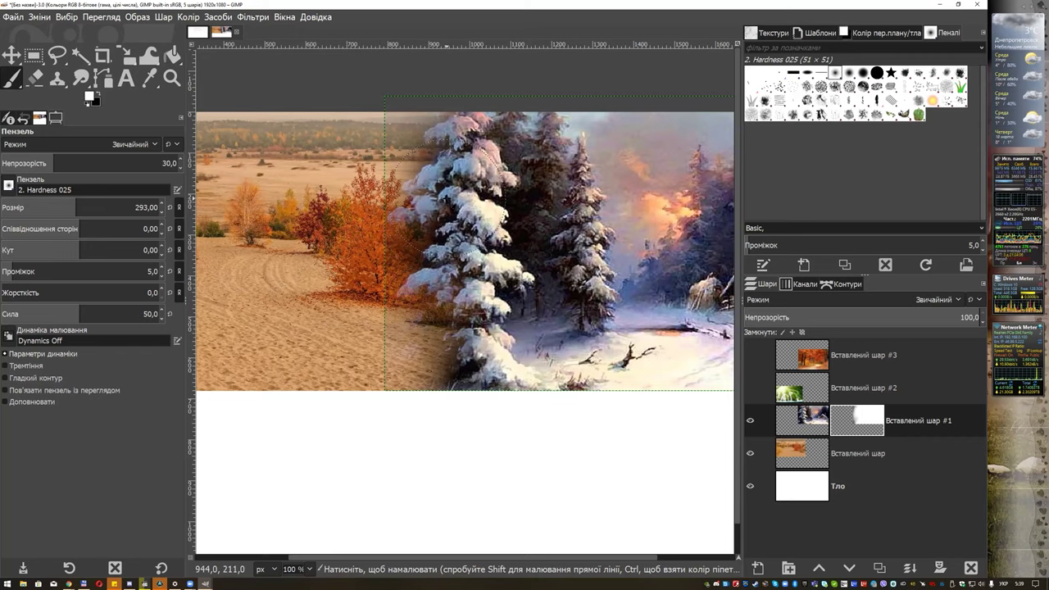
left_click(36, 200)
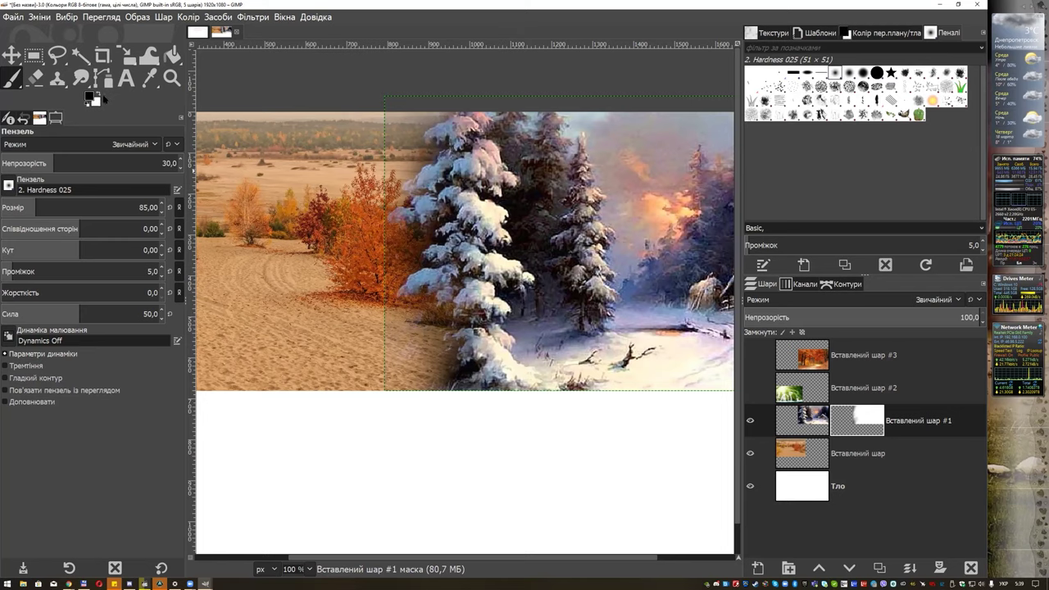
- Show the waterfall layer, make it active, and give it a white layer mask
scroll(483, 254, "down", 1)
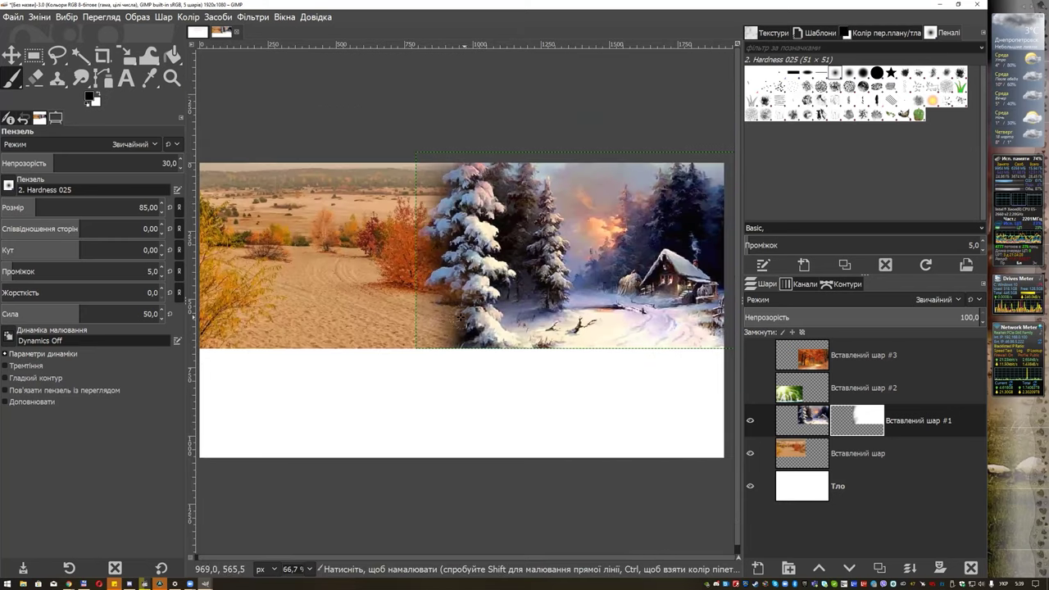
left_click(751, 388)
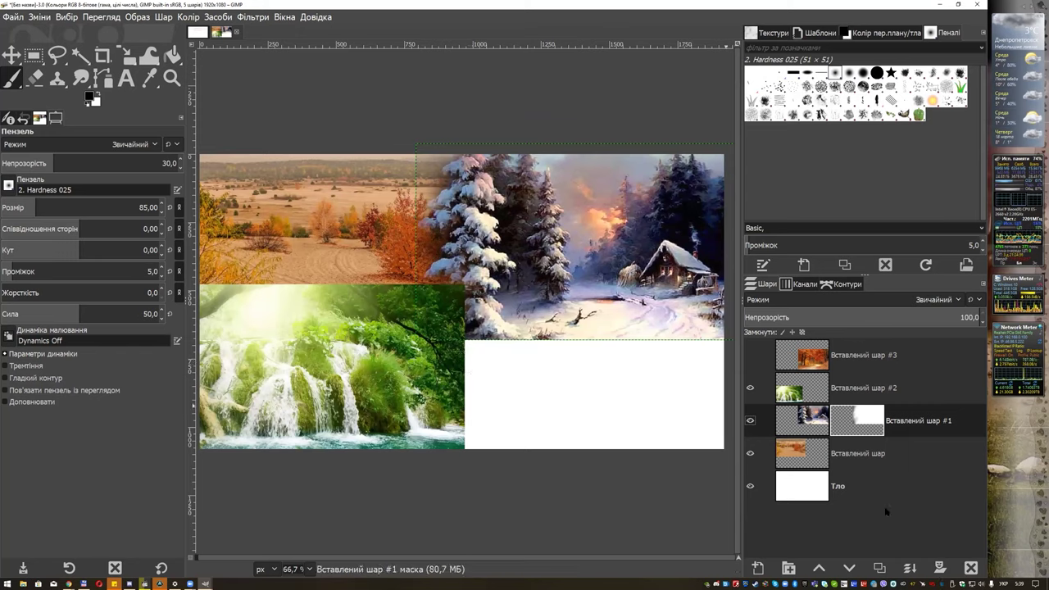
left_click(808, 387)
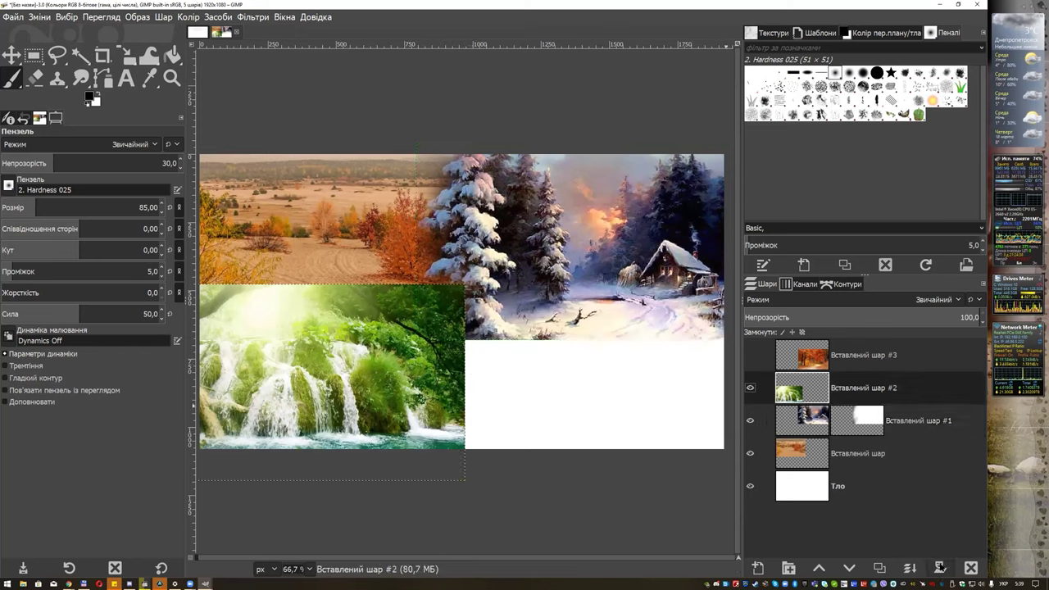
left_click(939, 567)
left_click(916, 570)
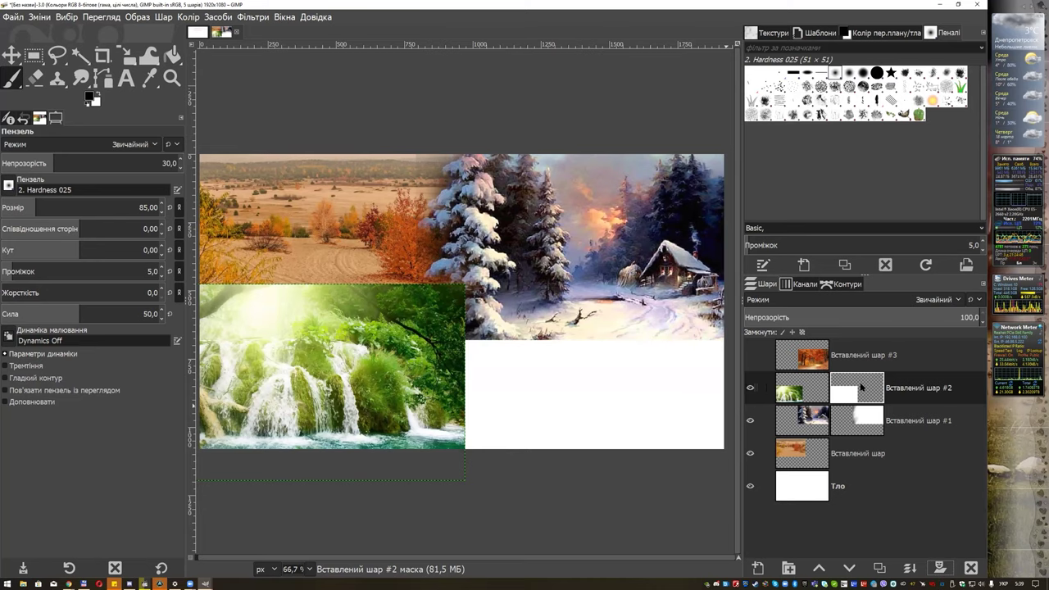
mouse_move(437, 355)
left_mouse_down()
mouse_move(503, 318)
mouse_move(488, 318)
left_mouse_up()
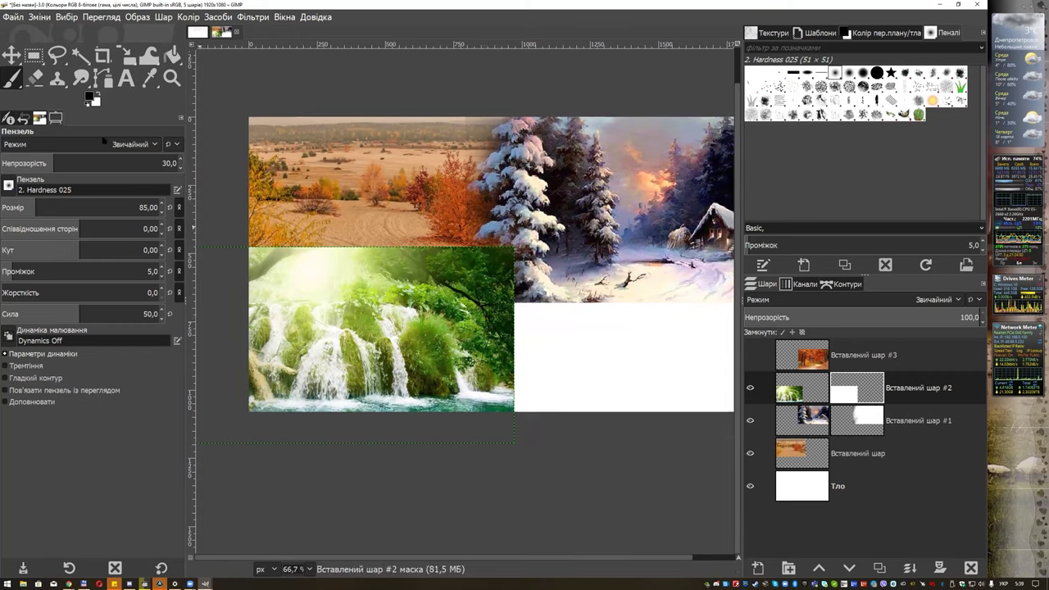
- With the Move tool, reposition the waterfall picture in the collage's lower-left area
left_click(10, 56)
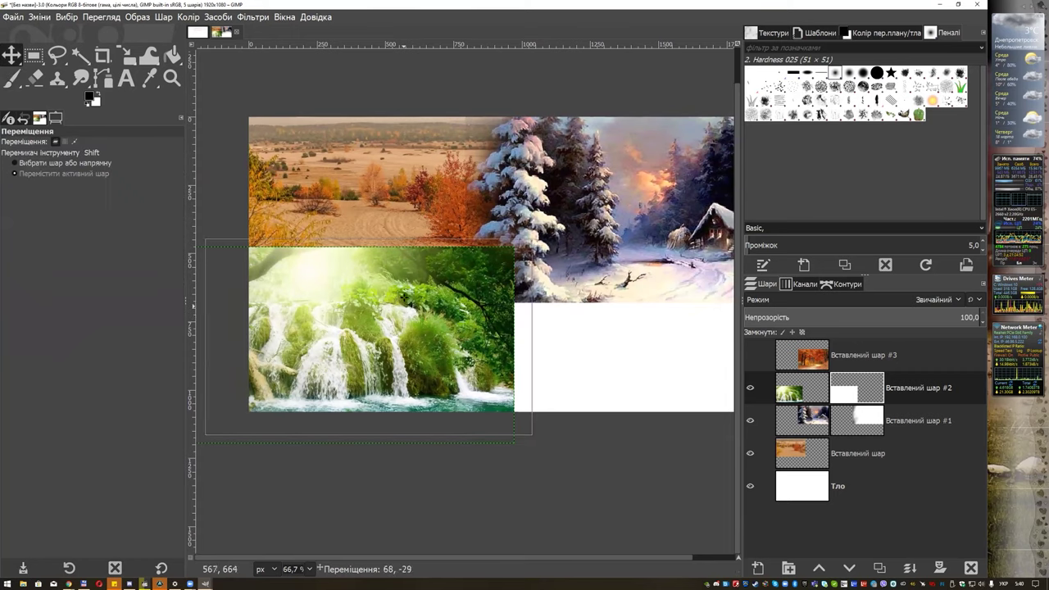
left_click(401, 299)
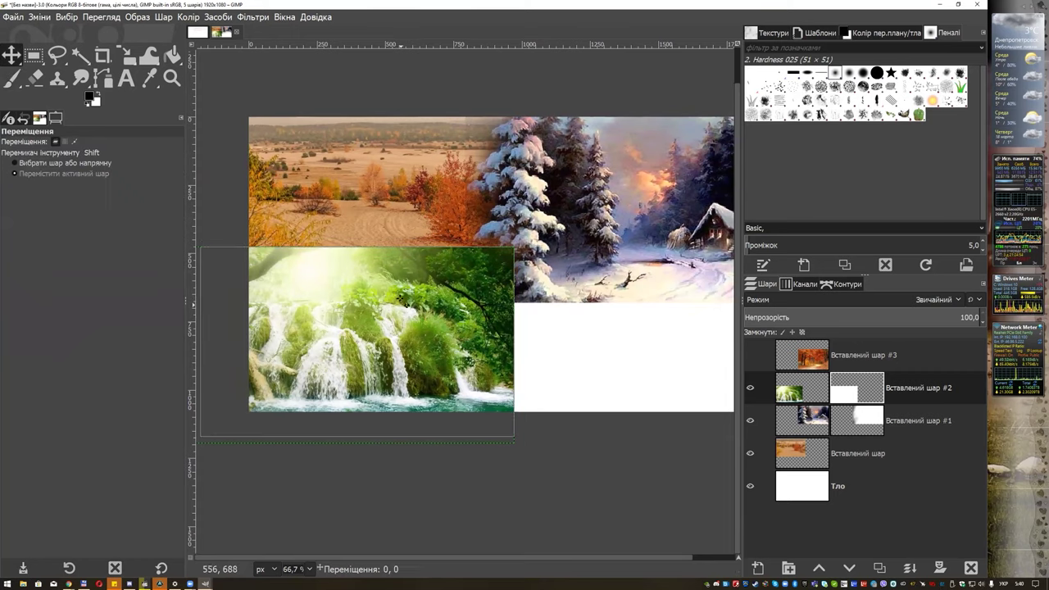
left_click(408, 289)
left_click_drag(408, 289, 432, 261)
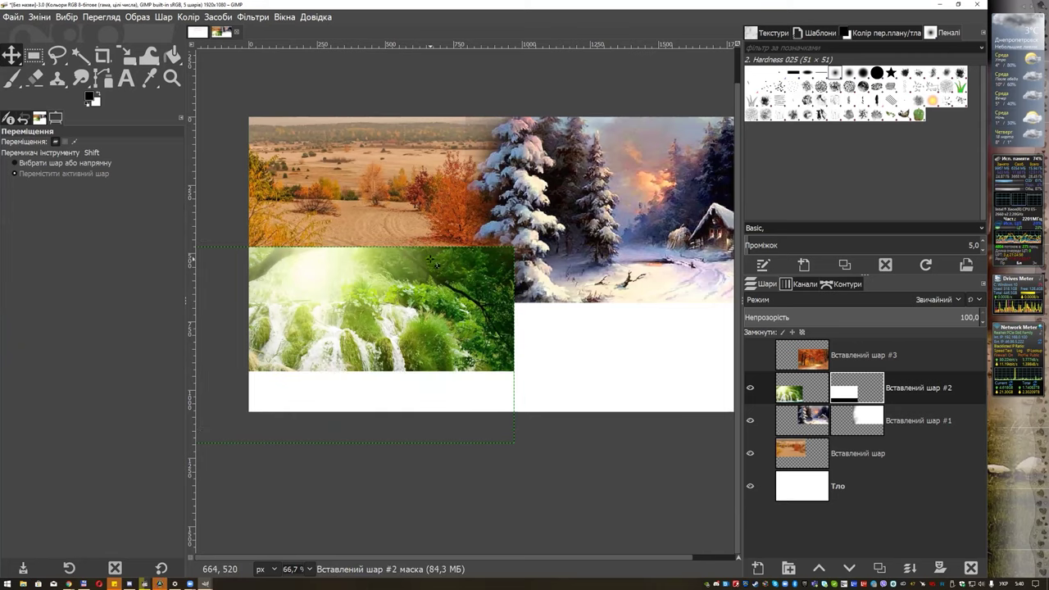
key("ctrl+z")
mouse_move(442, 334)
left_mouse_down()
mouse_move(434, 311)
mouse_move(426, 328)
mouse_move(450, 325)
mouse_move(475, 347)
left_mouse_up()
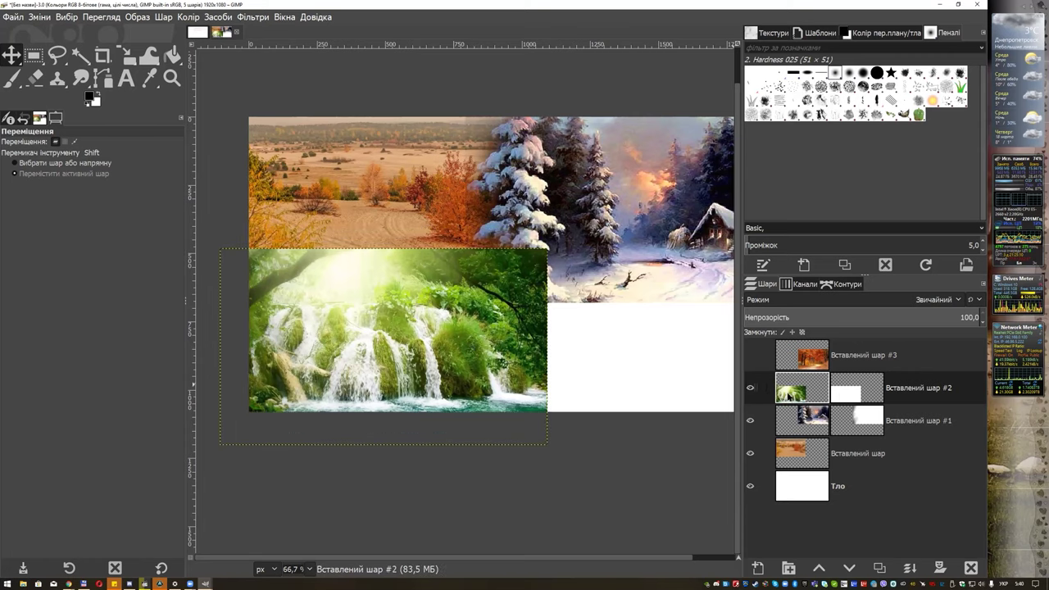
- Select the waterfall's mask and shift it up and to the right
left_click(848, 395)
mouse_move(443, 383)
left_mouse_down()
mouse_move(465, 355)
mouse_move(470, 366)
left_mouse_up()
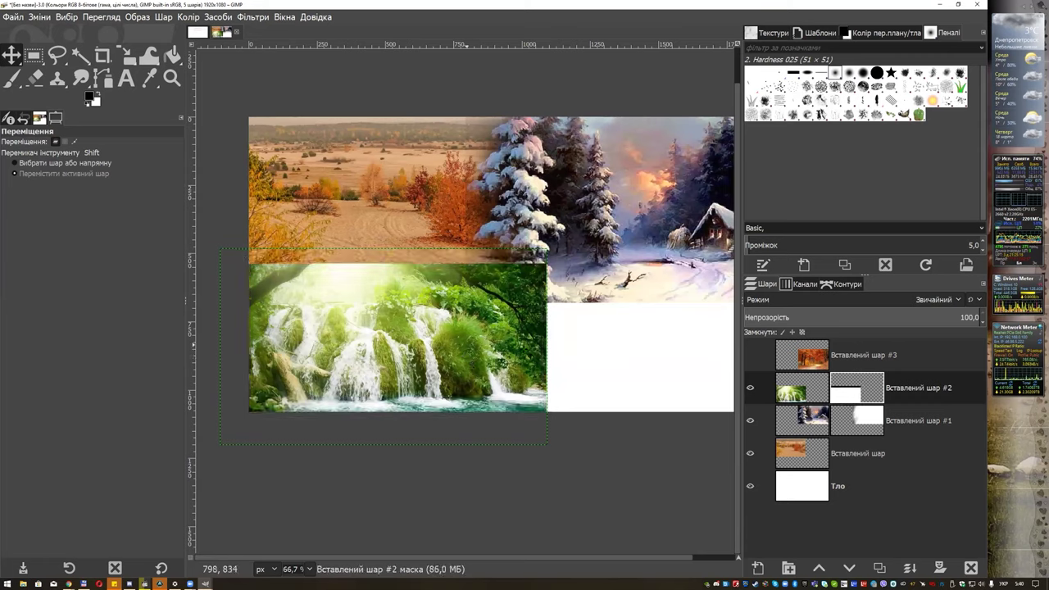
left_click(353, 305)
left_click_drag(352, 305, 353, 307)
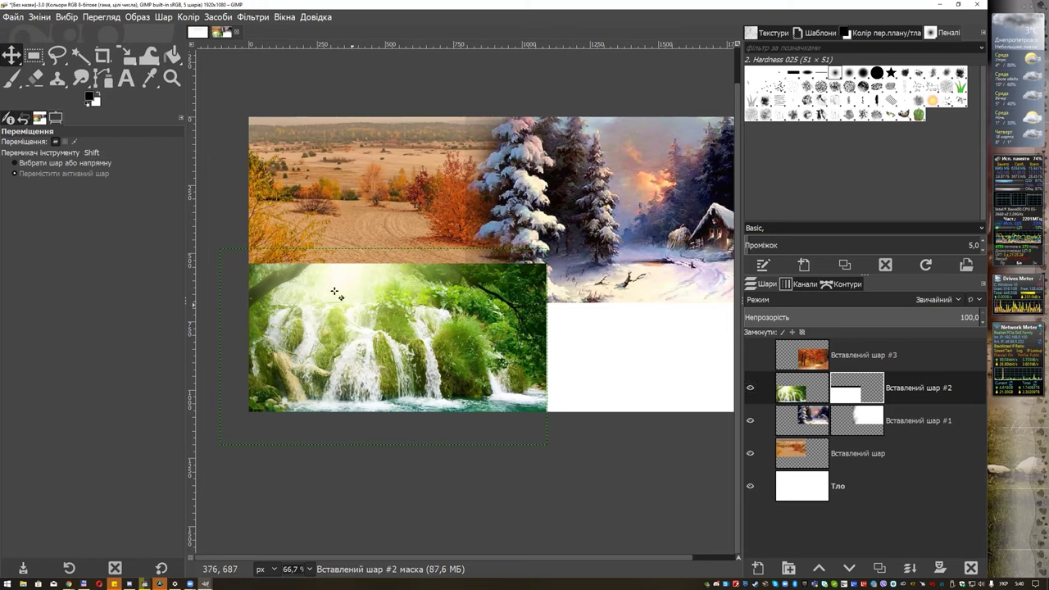
- Enlarge the paintbrush to about 322 and fade the waterfall's top edge into the sand
left_click(13, 78)
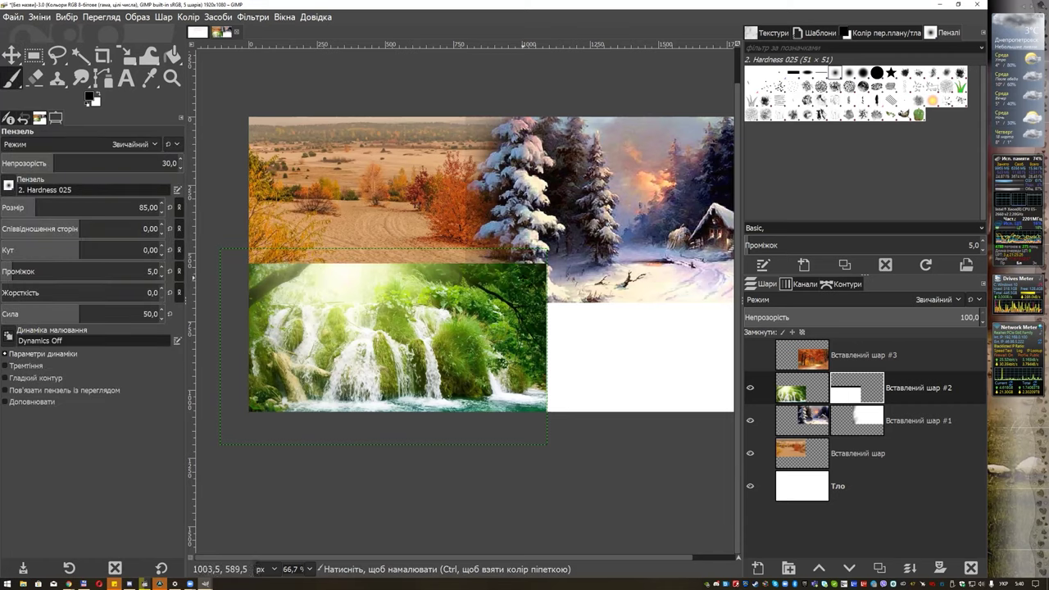
key("bracketright")
key("bracketright")
key("bracketright")
key("bracketright")
key("bracketright")
key("bracketright")
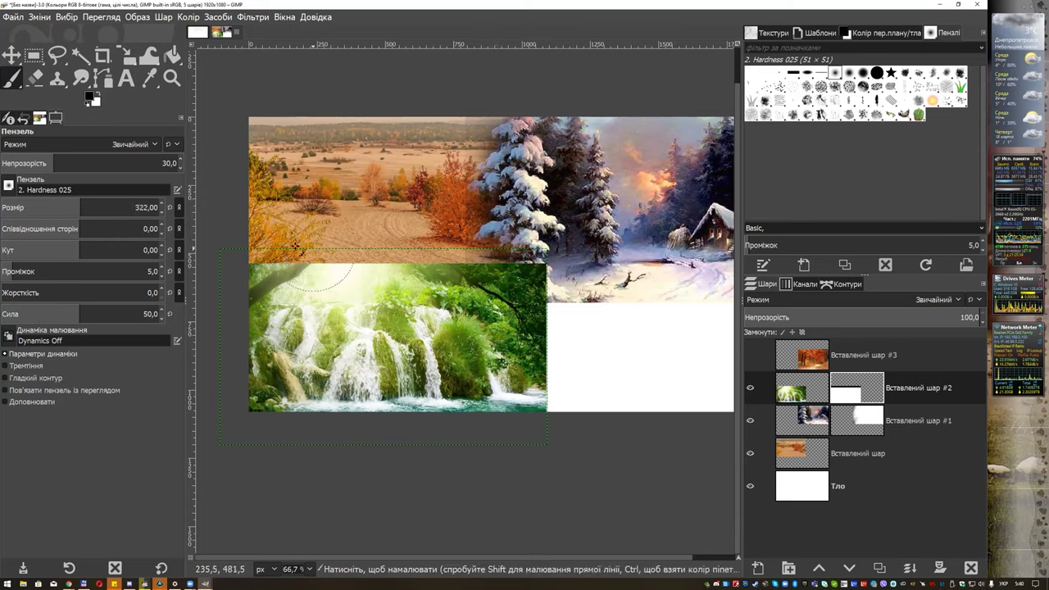
left_click_drag(341, 252, 461, 273)
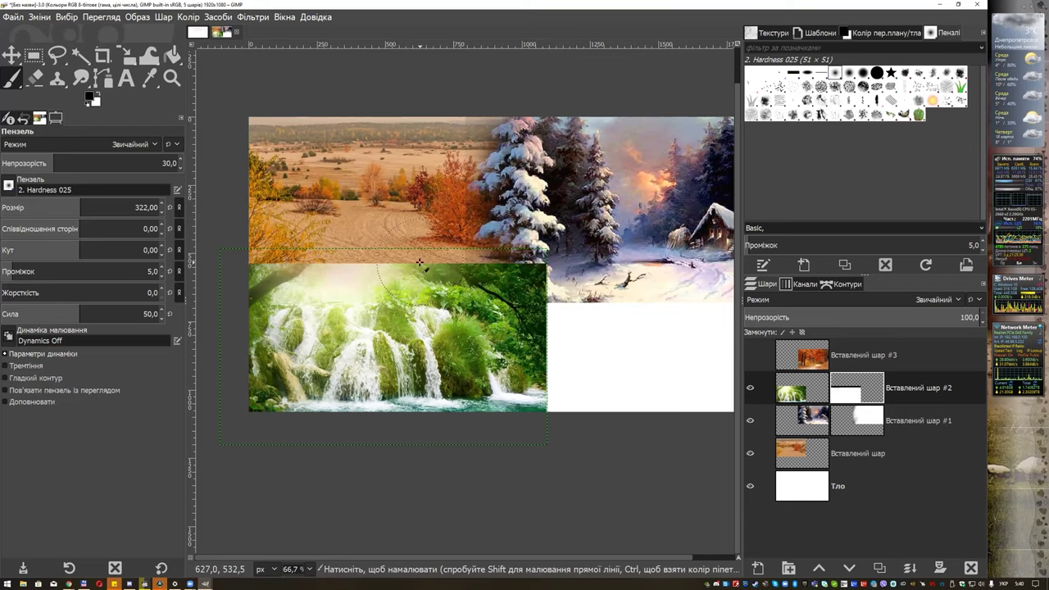
scroll(461, 273, "up", 1)
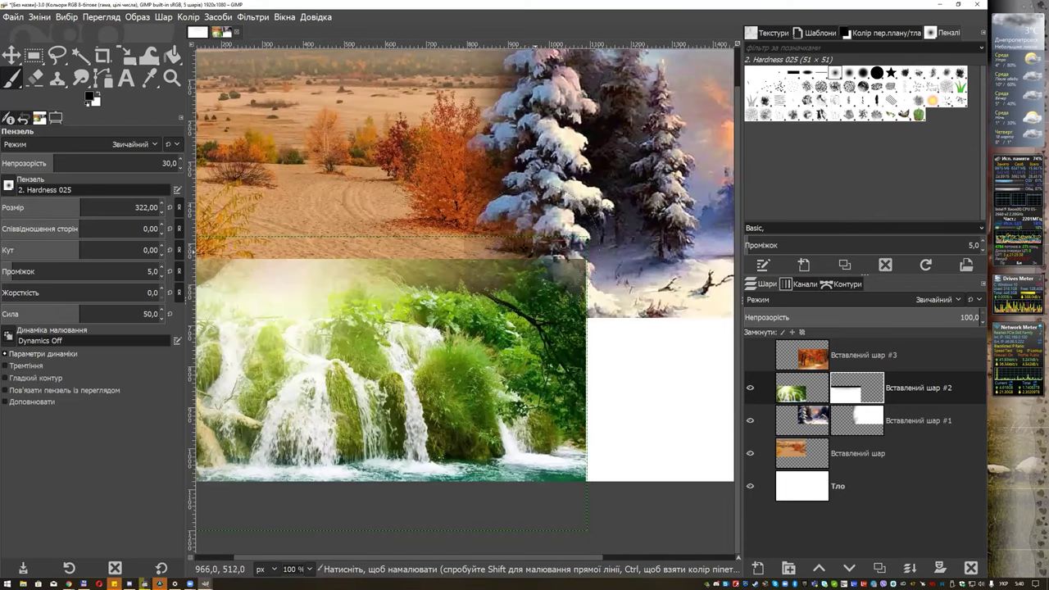
scroll(568, 226, "up", 1)
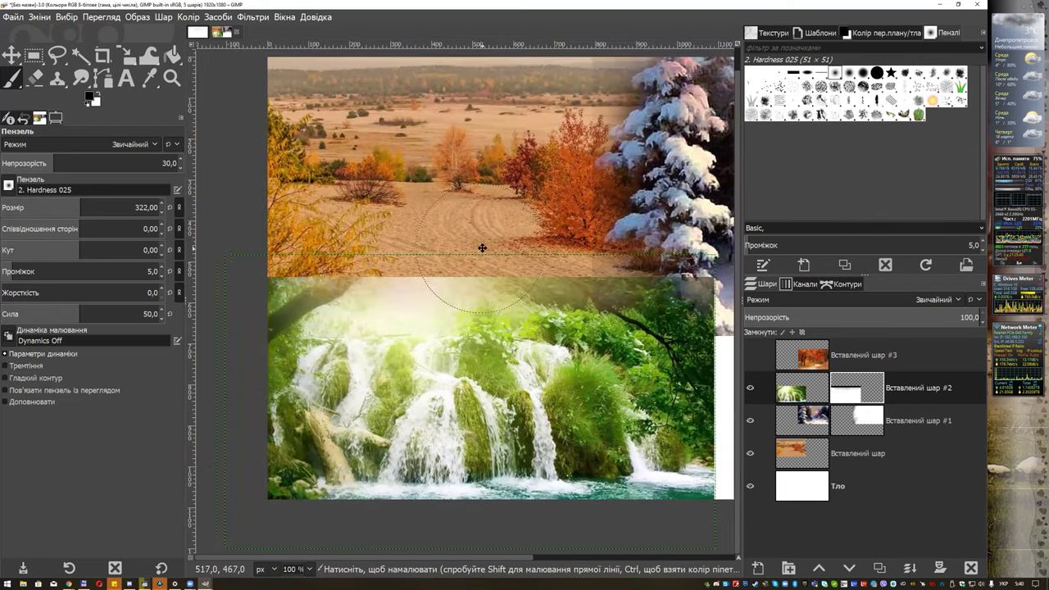
scroll(480, 245, "up", 1)
left_click_drag(318, 256, 447, 257)
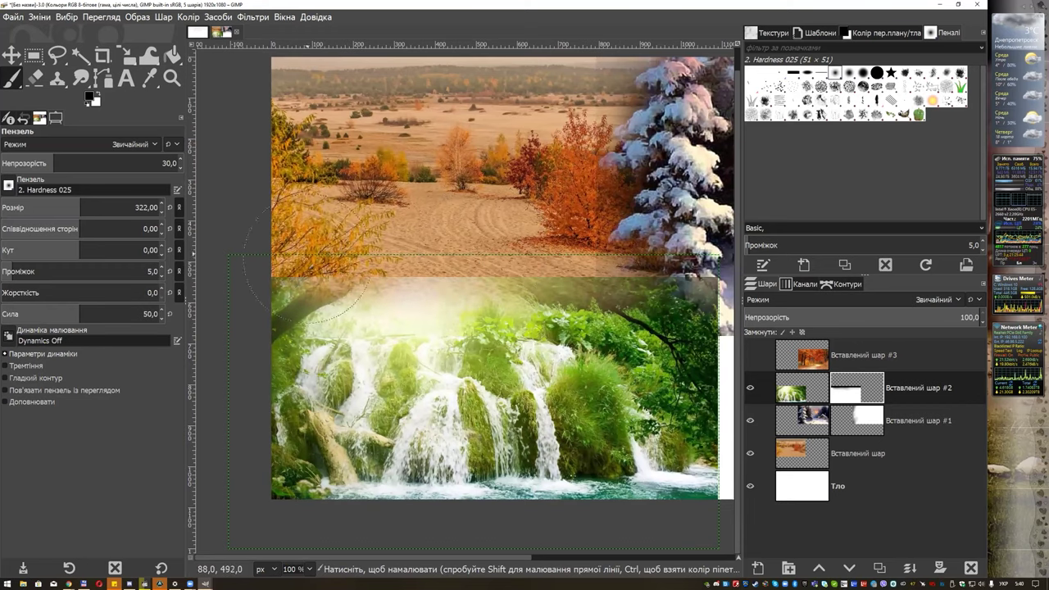
mouse_move(309, 256)
left_mouse_down()
mouse_move(433, 280)
mouse_move(600, 274)
left_mouse_up()
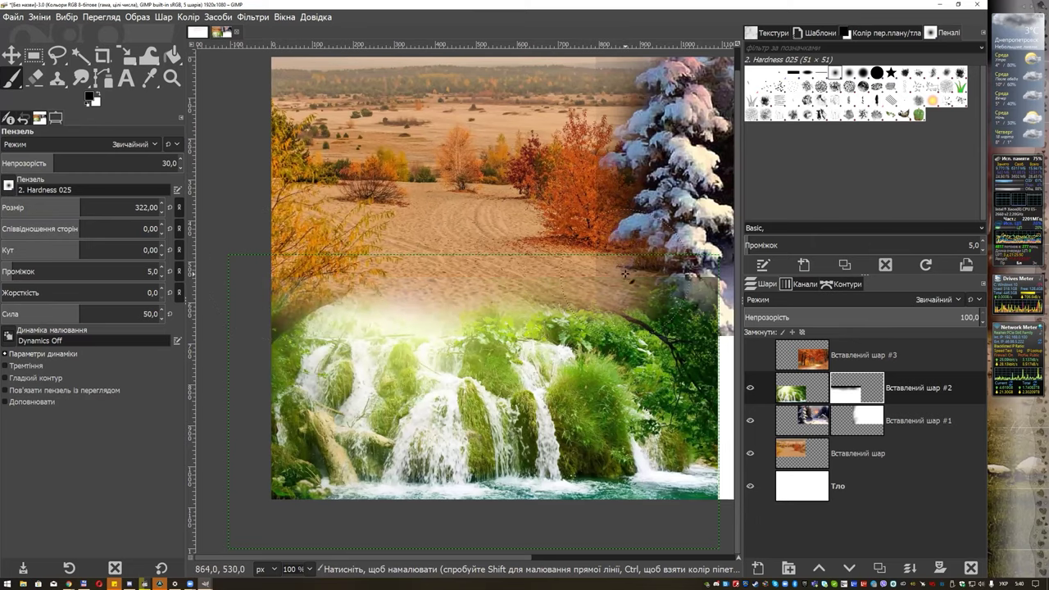
- Fade the waterfall's top-right corner into the snowy forest
scroll(541, 276, "right", 5)
left_click_drag(535, 275, 536, 263)
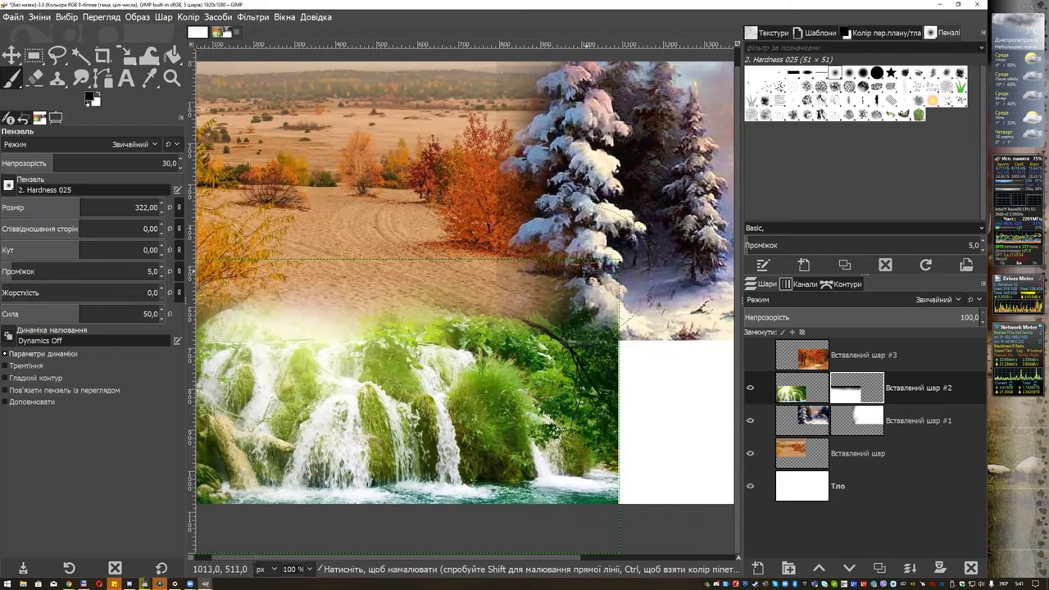
scroll(560, 209, "up", 1)
scroll(559, 210, "up", 3)
scroll(560, 209, "right", 2)
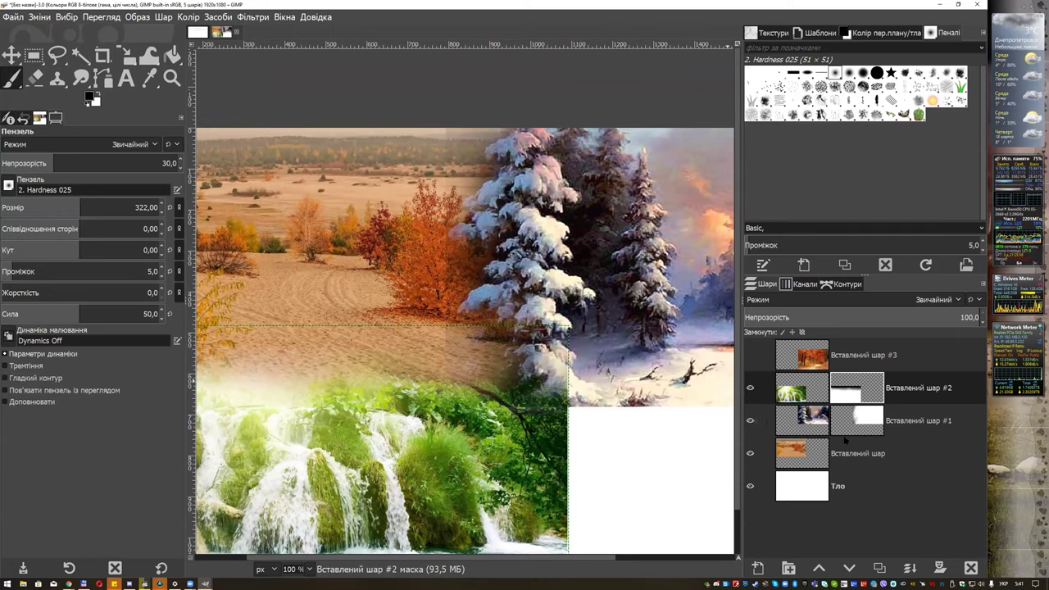
- Select the winter layer's mask, set brush size to 221, and toggle the layer's visibility to check beneath
left_click(857, 420)
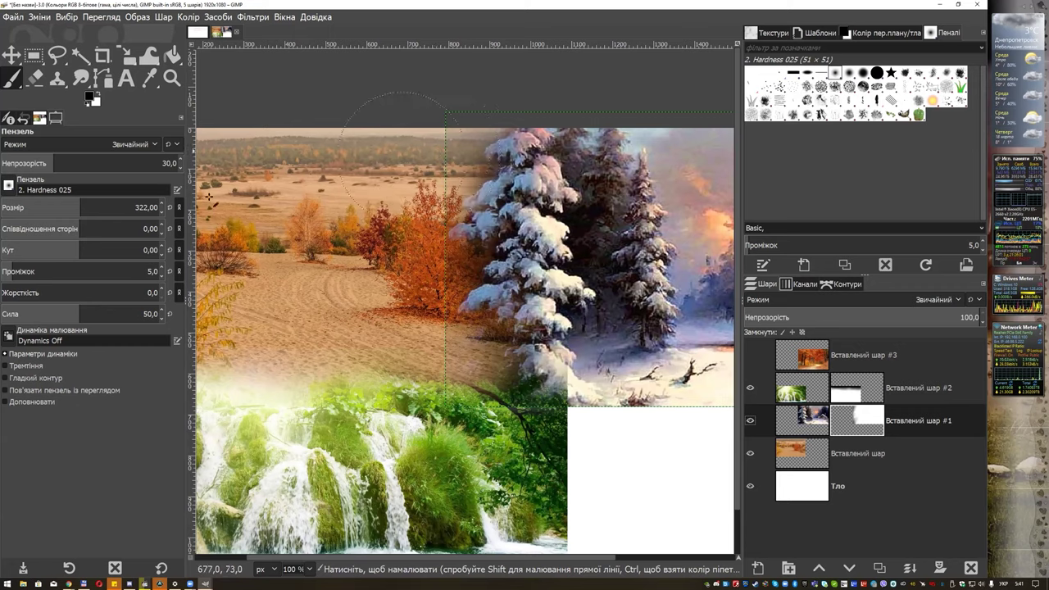
left_click(64, 202)
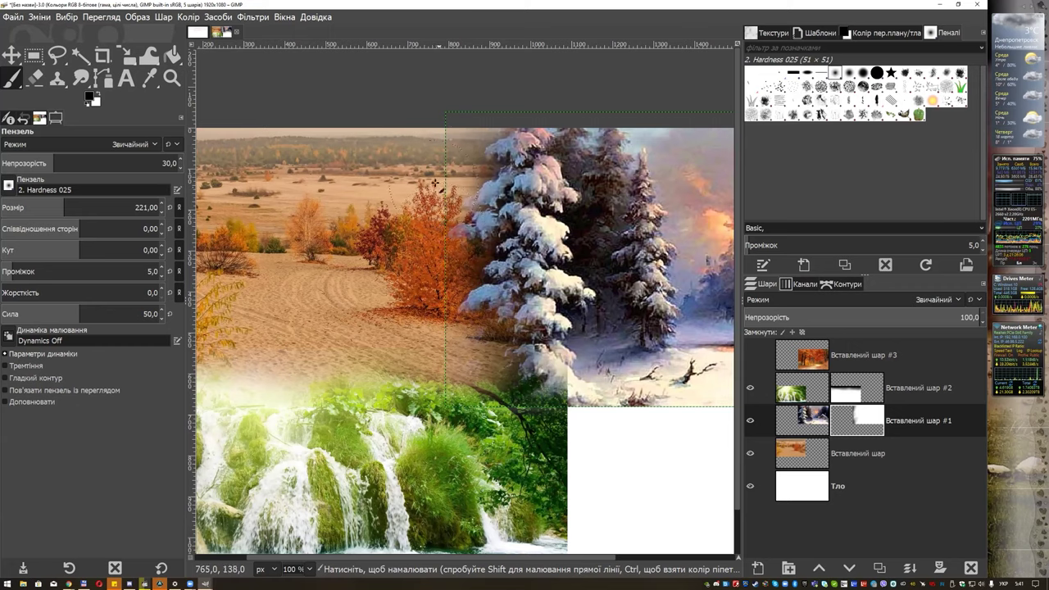
left_click(749, 421)
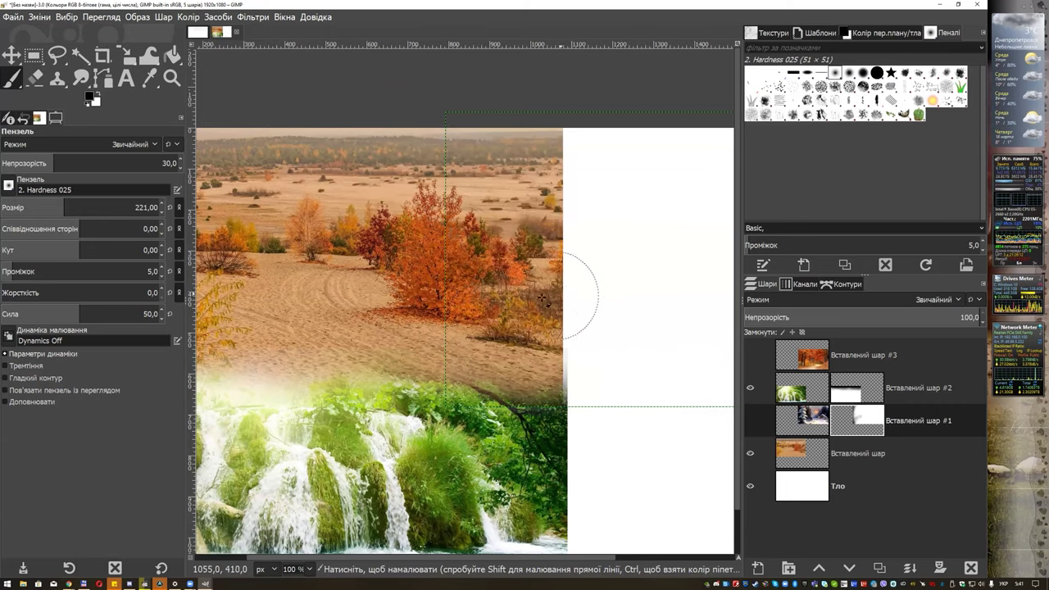
scroll(697, 368, "left", 3)
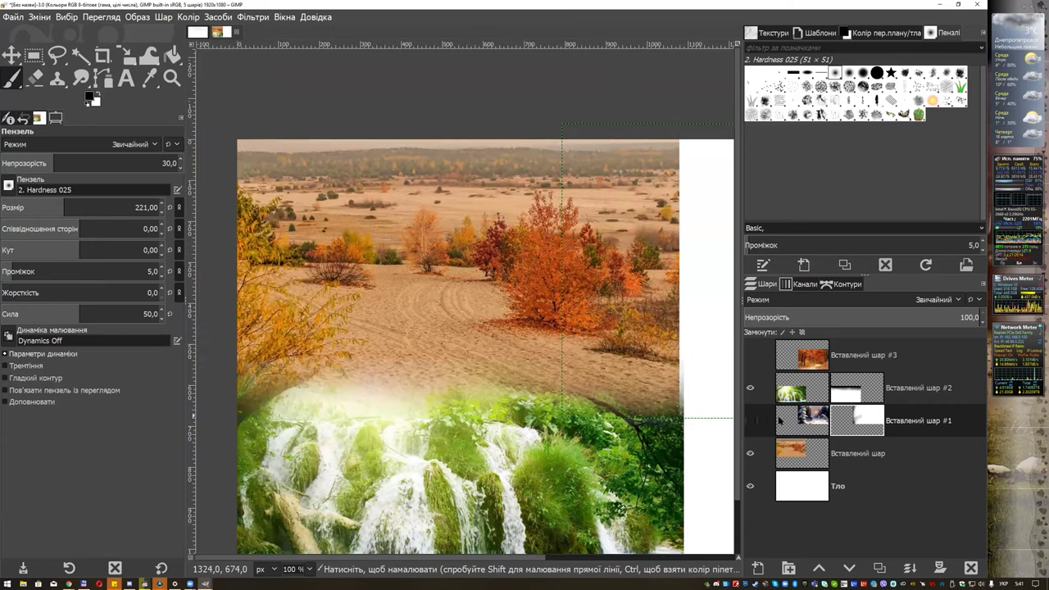
left_click(749, 420)
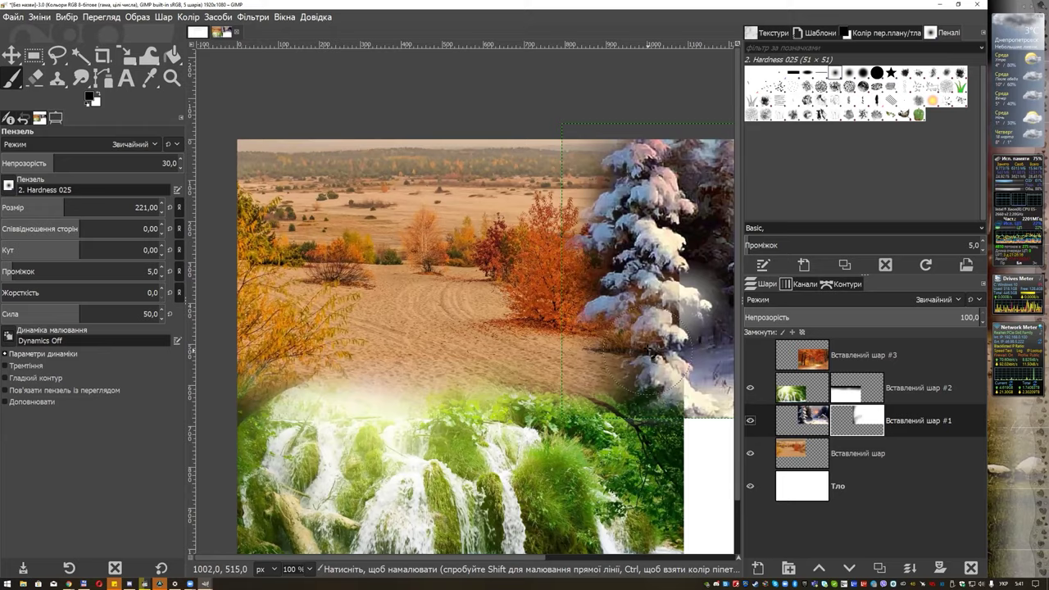
scroll(523, 303, "right", 3)
scroll(523, 303, "down", 1)
scroll(523, 303, "right", 1)
scroll(523, 303, "down", 1)
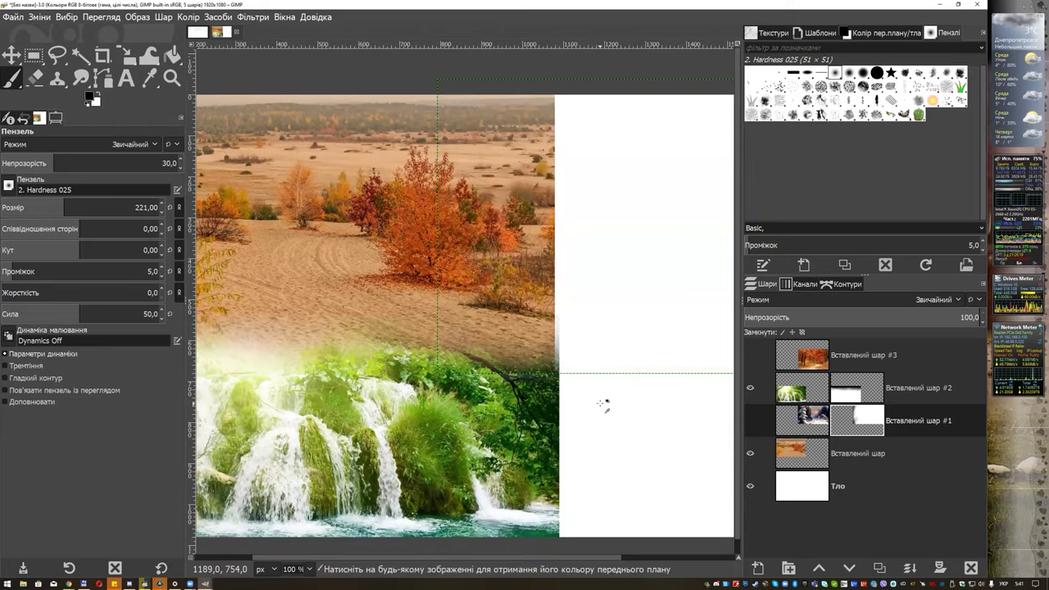
key("ctrl+z")
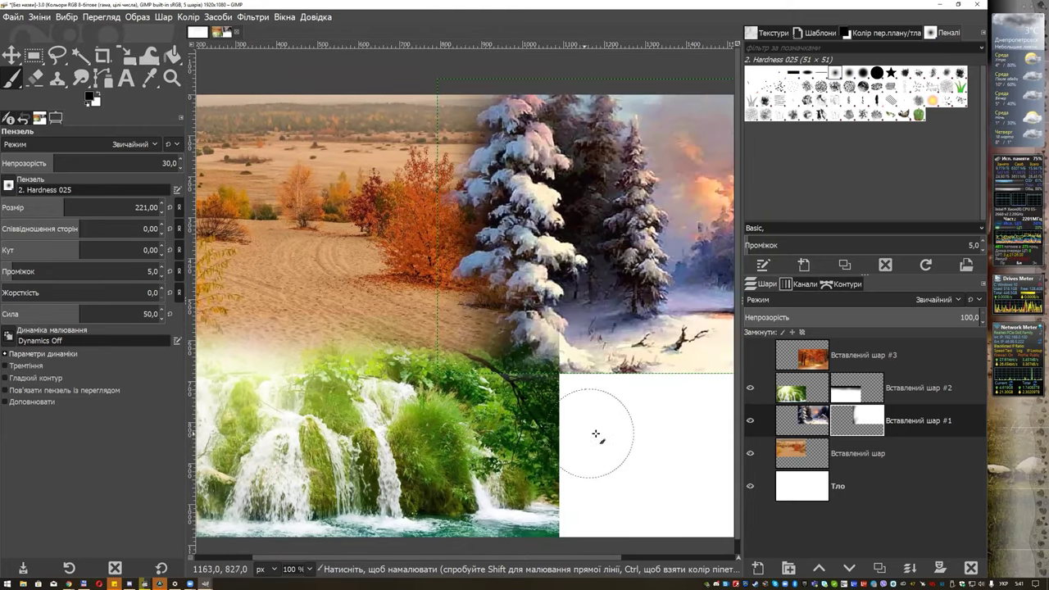
scroll(596, 434, "down", 2)
scroll(595, 433, "left", 1)
- Paint the winter forest's left edge on its mask to soften it into the autumn scene
key("ctrl")
left_click_drag(588, 262, 582, 278)
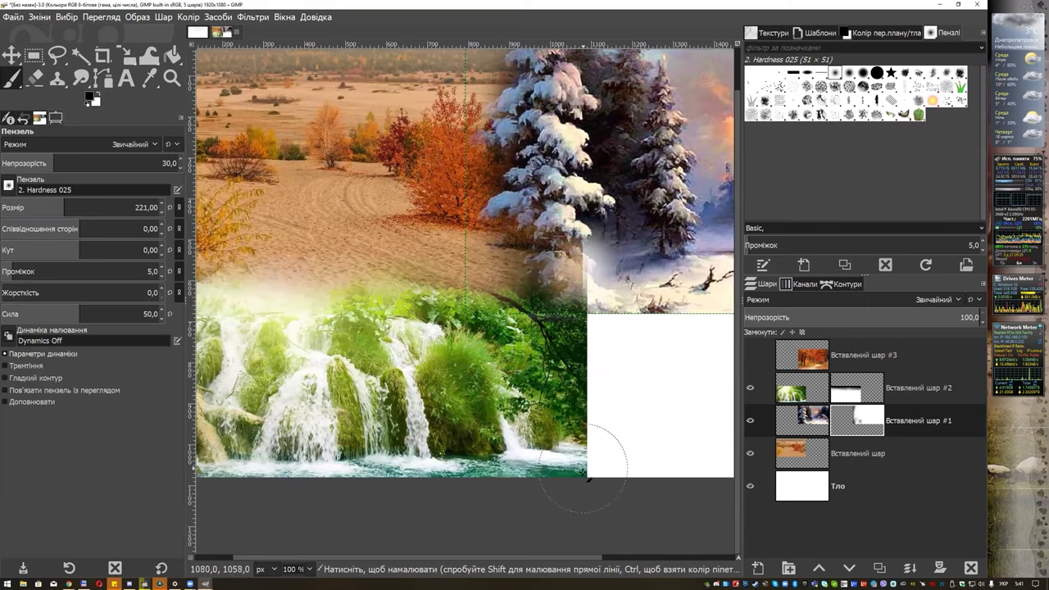
key("ctrl")
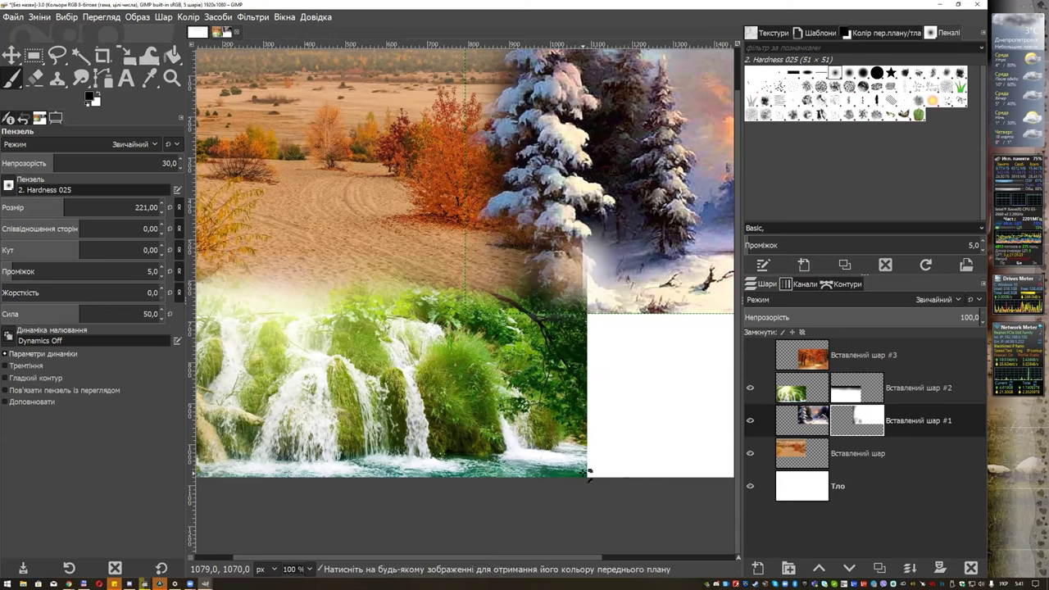
key("ctrl+z")
key("ctrl+z")
key("ctrl+z")
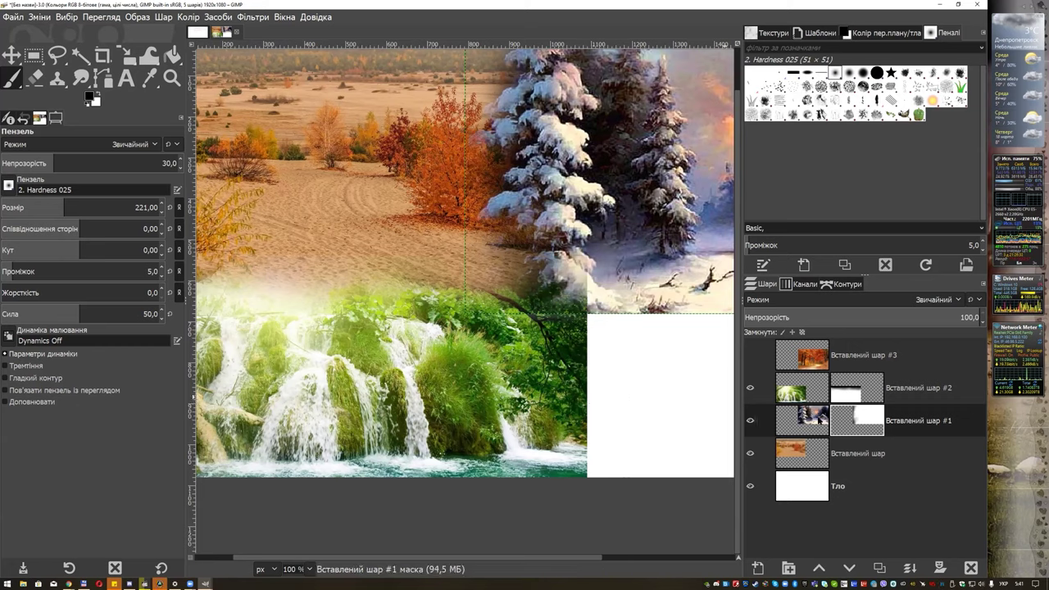
left_click(862, 394)
- Mask out green foliage near the snow edge, then zoom and pan to the snowy house area
left_click(585, 316)
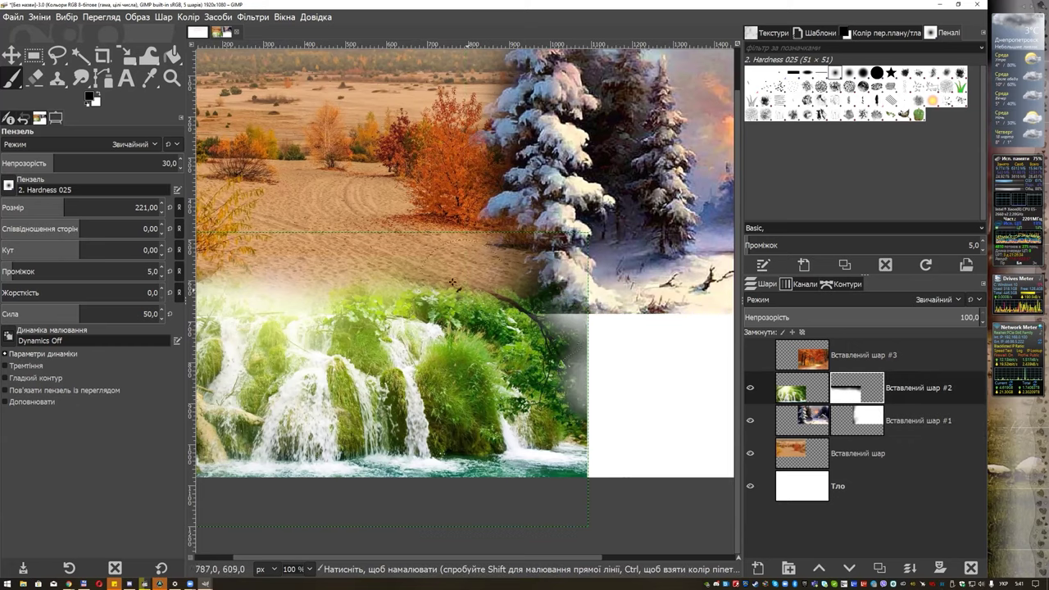
scroll(407, 284, "down", 1)
scroll(418, 287, "down", 1)
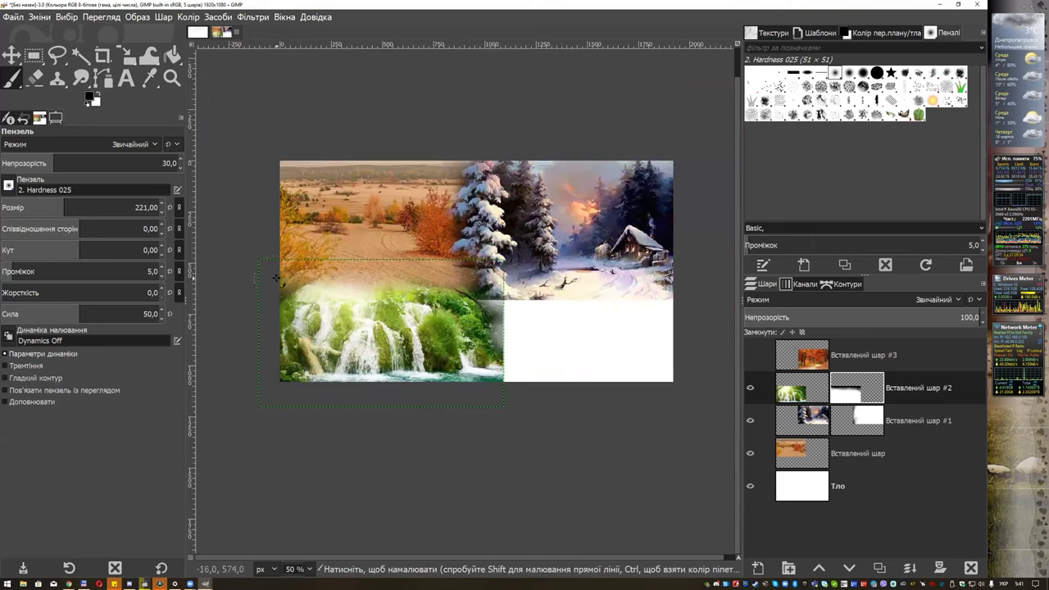
scroll(278, 282, "up", 3)
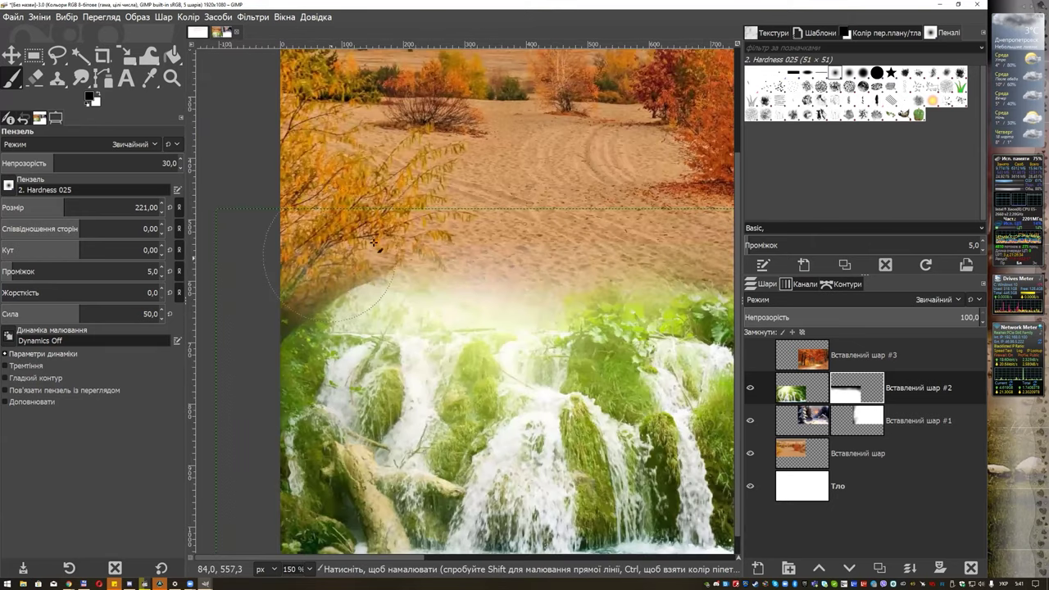
scroll(519, 258, "down", 2)
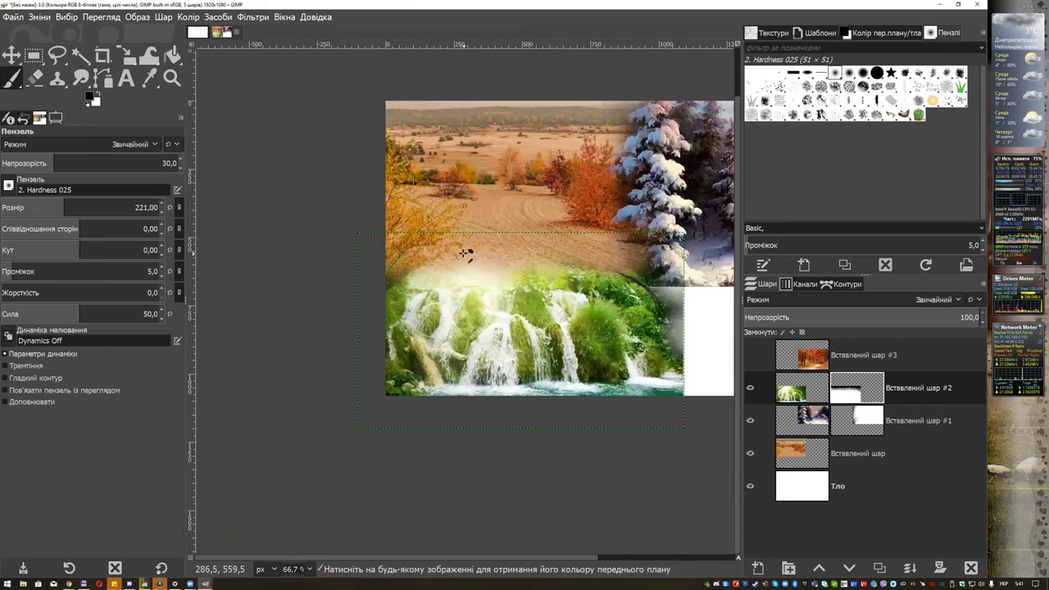
mouse_move(627, 260)
left_mouse_down()
mouse_move(480, 281)
mouse_move(488, 284)
left_mouse_up()
- Show the autumn-forest layer and add a fully opaque white layer mask to it
left_click(748, 355)
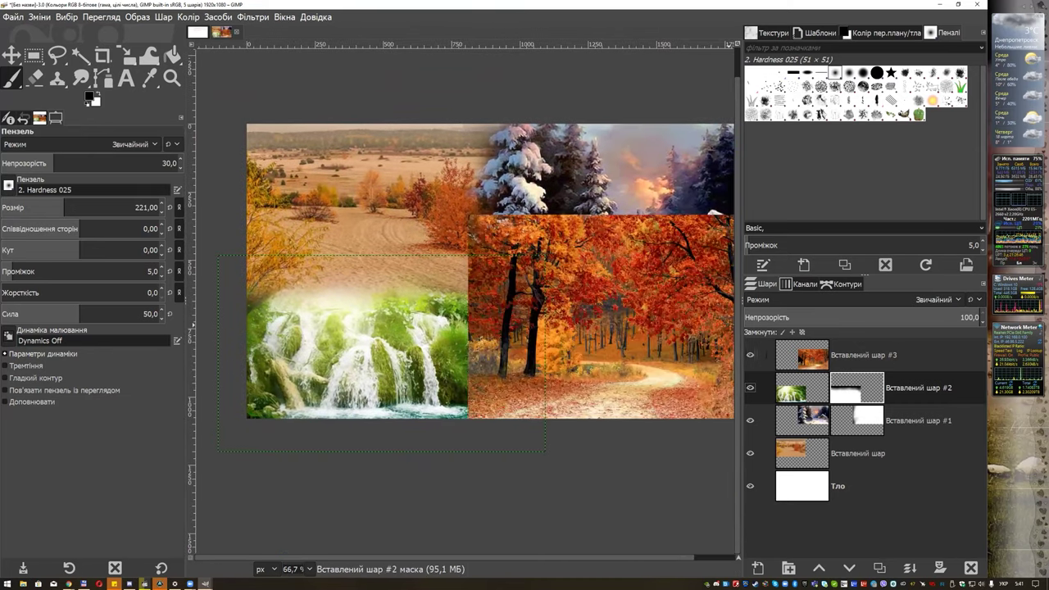
left_click(939, 567)
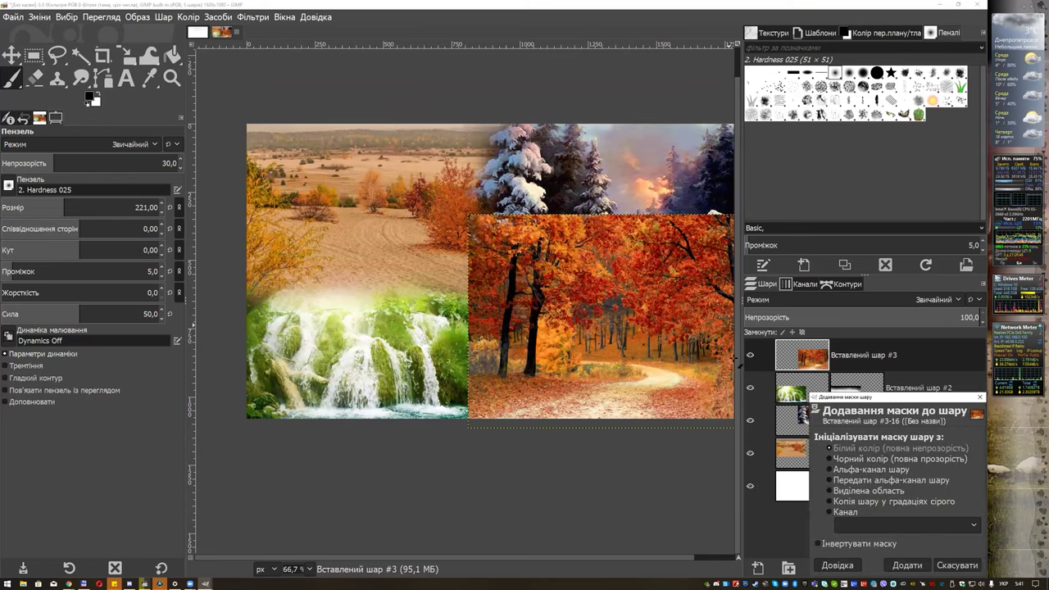
left_click(907, 566)
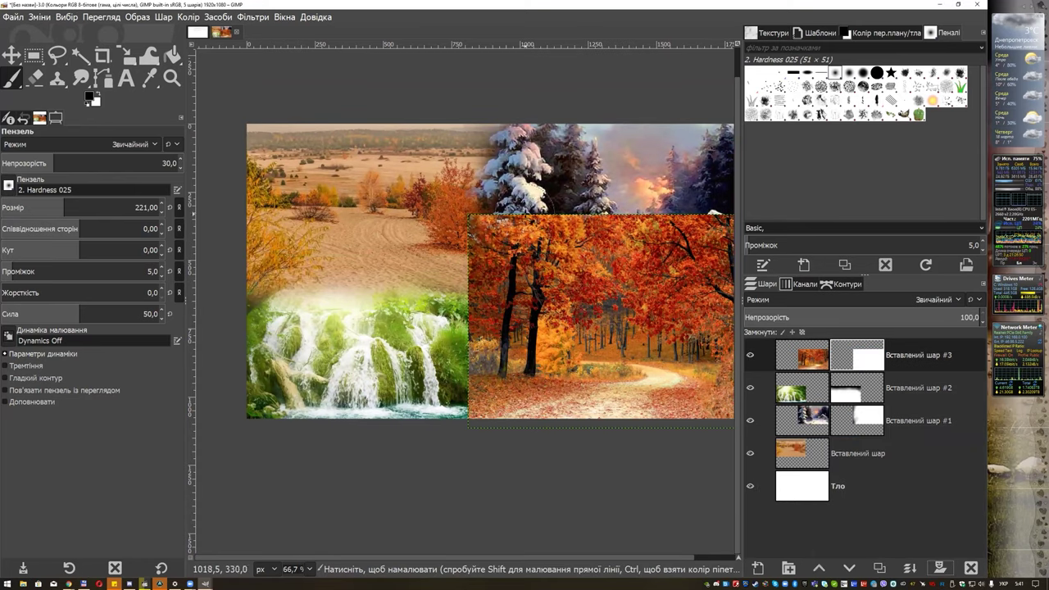
- Paint black along the mask's top and left edges to reveal the snowy trees, house and waterfall
scroll(549, 225, "right", 3)
left_click_drag(574, 237, 630, 246)
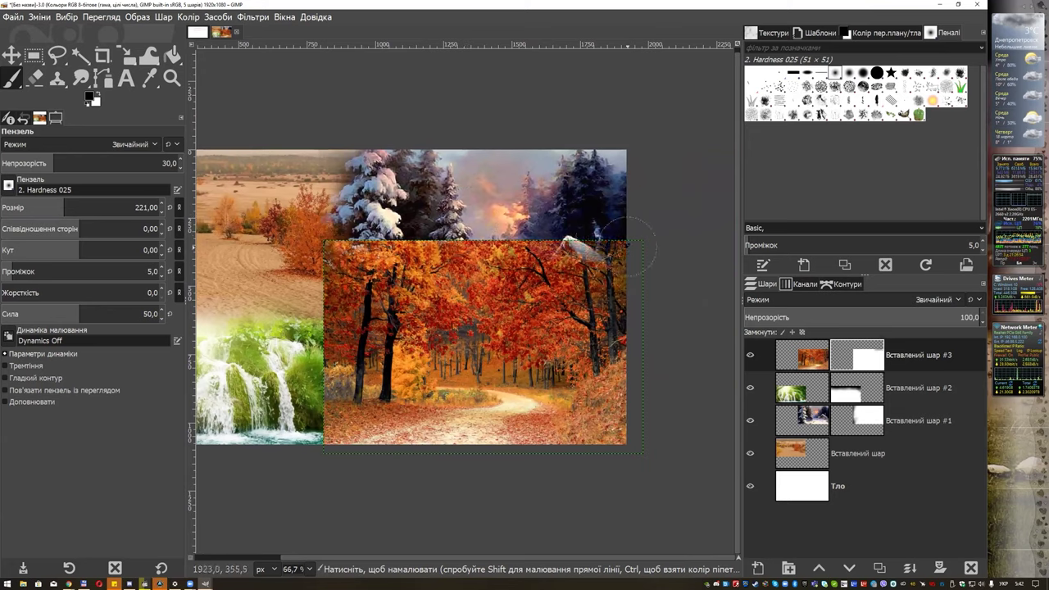
mouse_move(515, 258)
left_mouse_down()
mouse_move(494, 245)
mouse_move(344, 250)
mouse_move(498, 245)
left_mouse_up()
left_click_drag(336, 278, 340, 328)
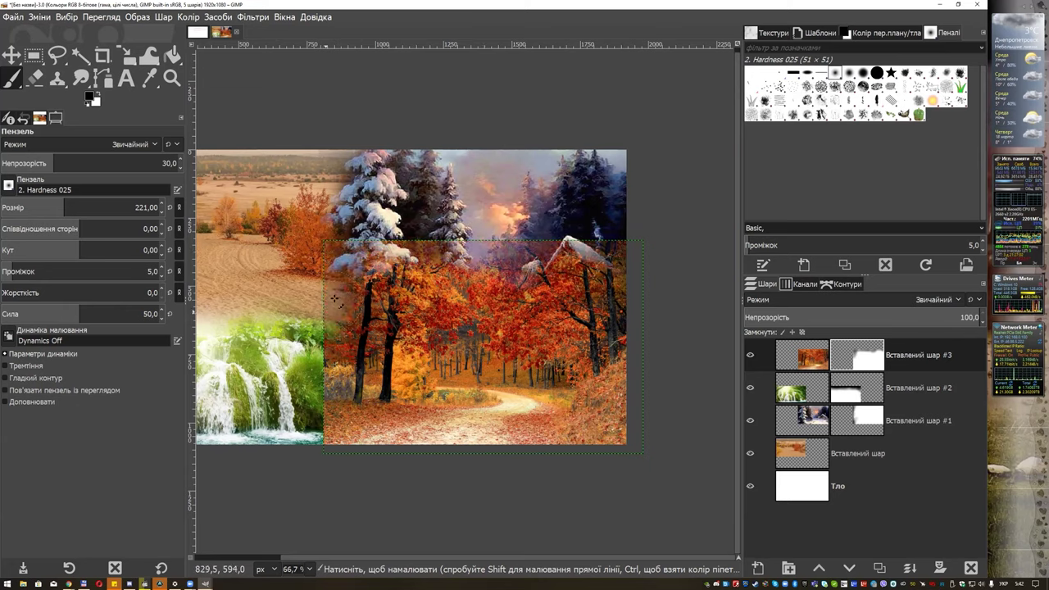
left_click_drag(336, 301, 330, 412)
left_click_drag(335, 360, 339, 410)
left_click_drag(328, 349, 352, 239)
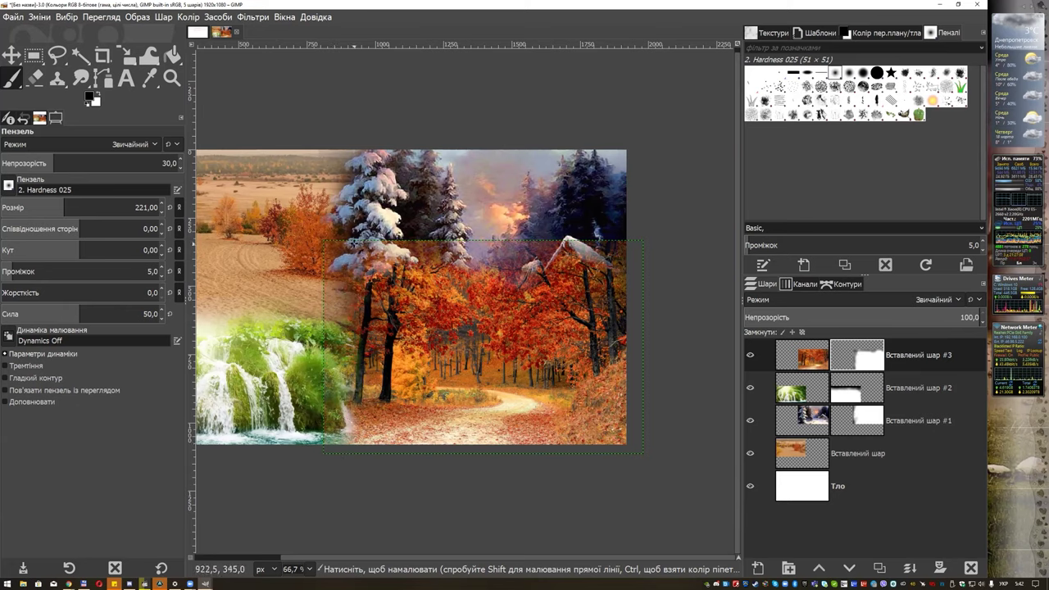
mouse_move(470, 283)
left_mouse_down()
mouse_move(562, 285)
mouse_move(624, 230)
left_mouse_up()
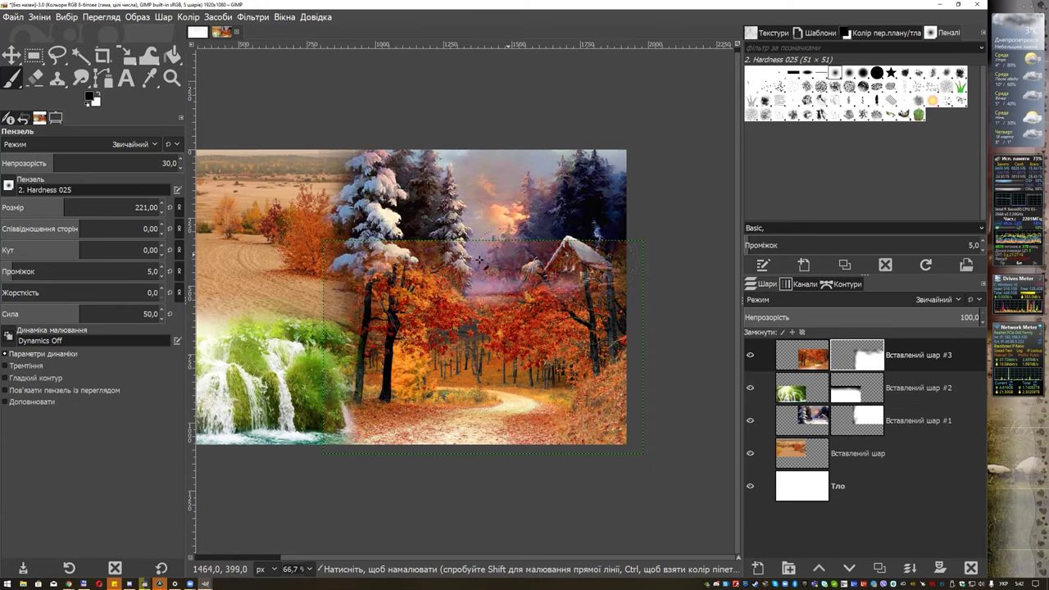
left_click_drag(480, 303, 560, 243)
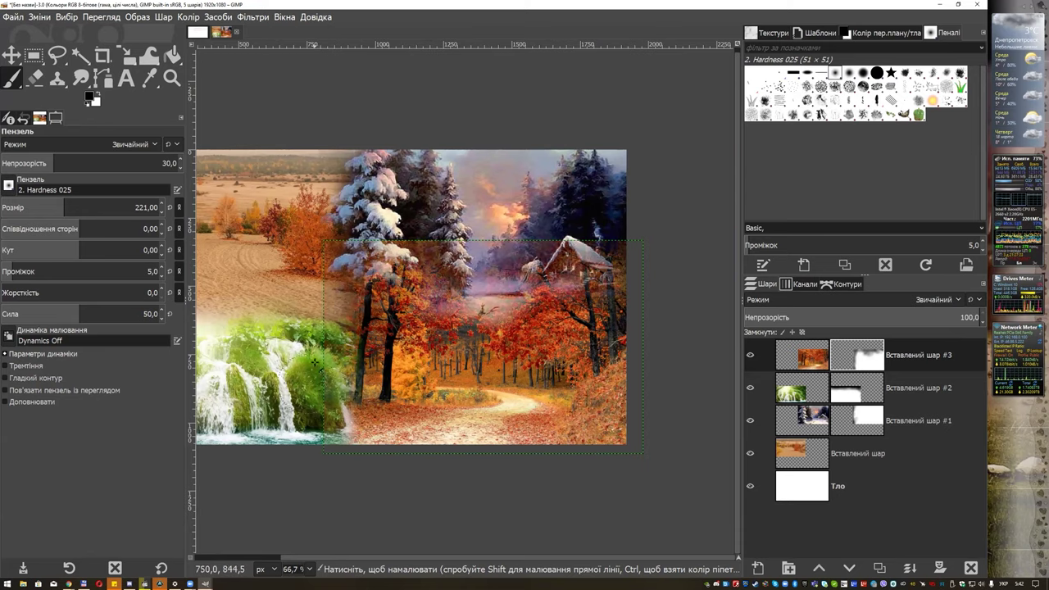
key("2")
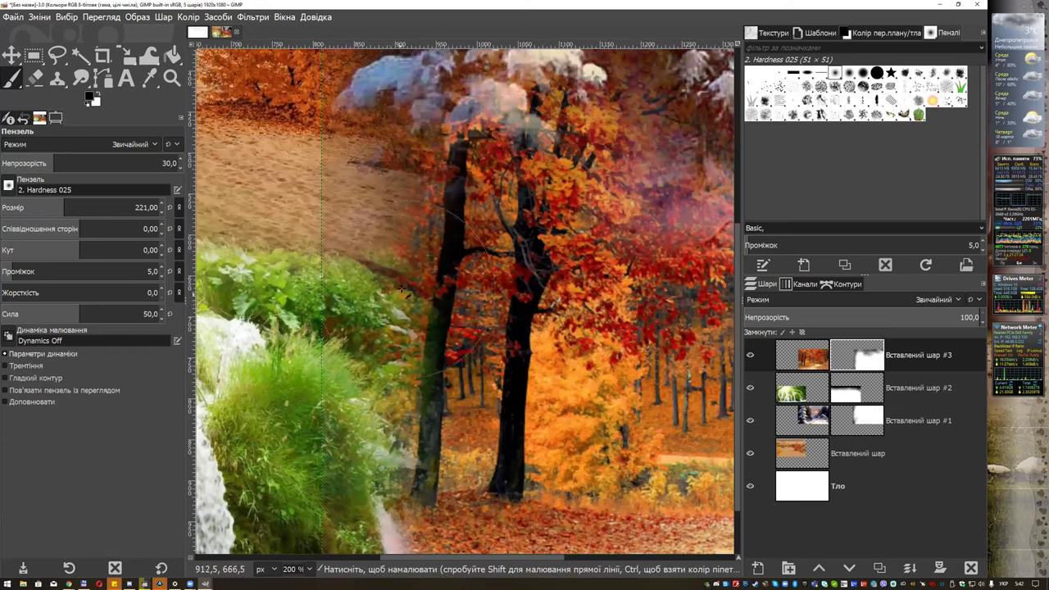
scroll(369, 295, "down", 2)
key("1")
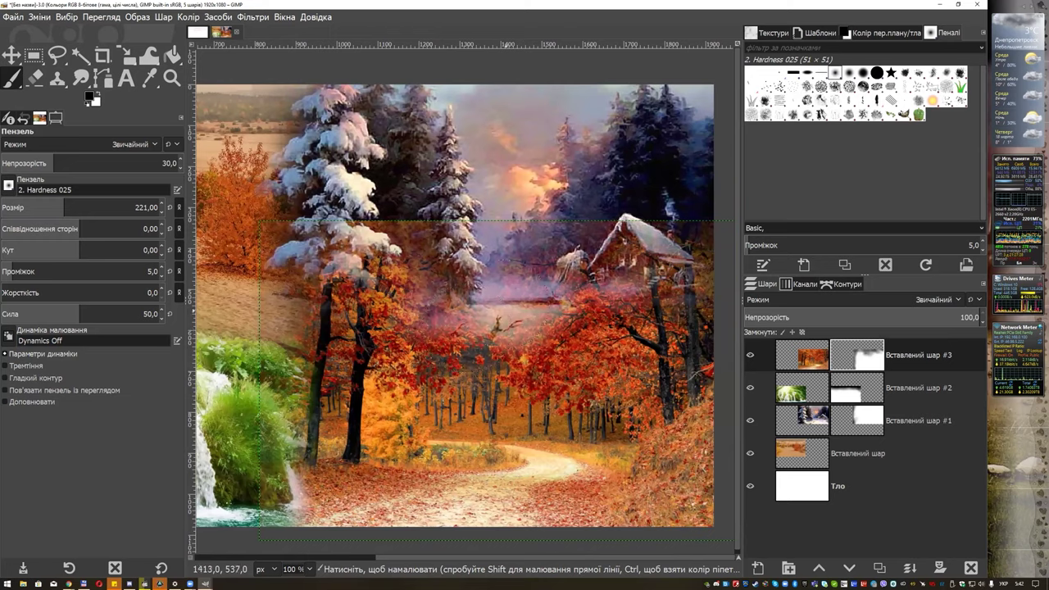
left_click(806, 483)
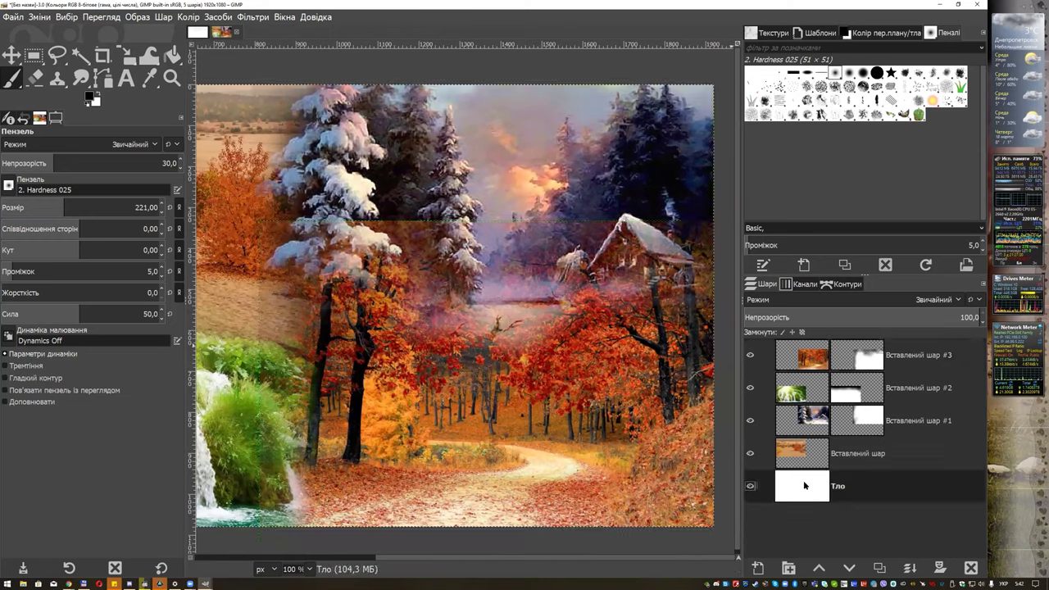
left_click(856, 355)
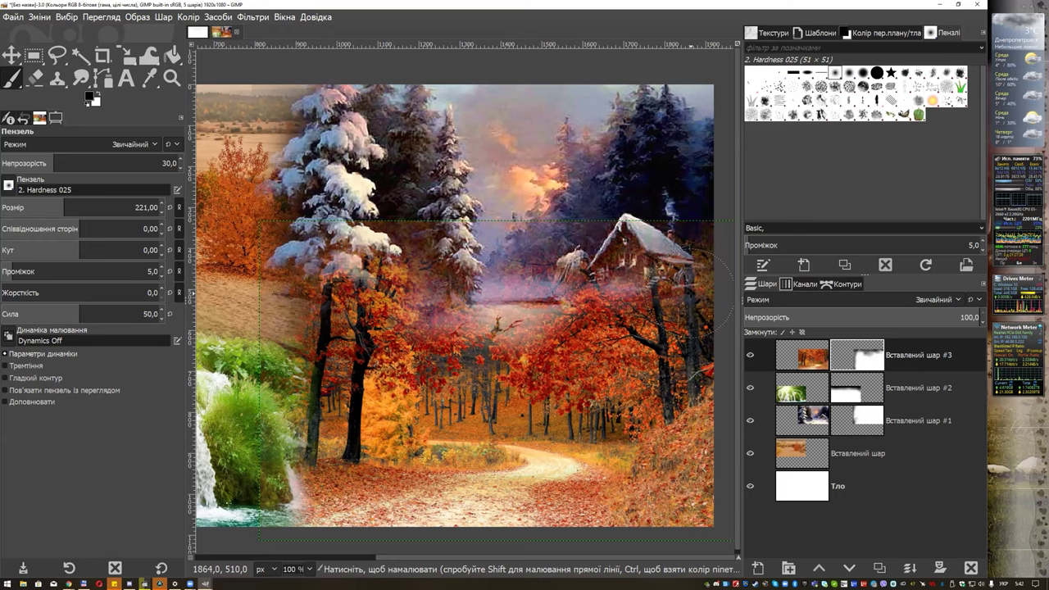
left_click(818, 481)
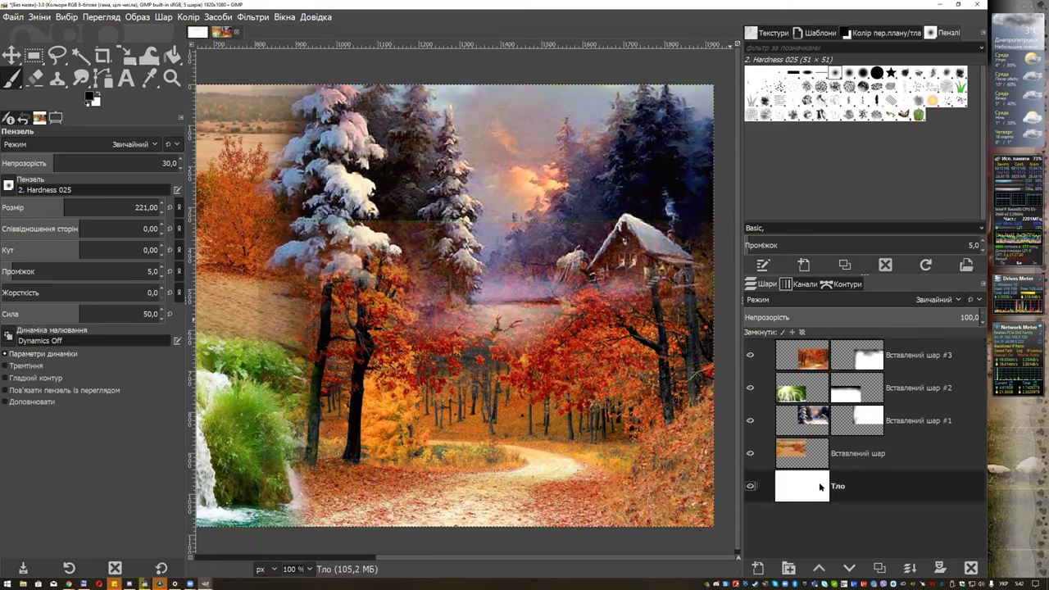
left_click(858, 359)
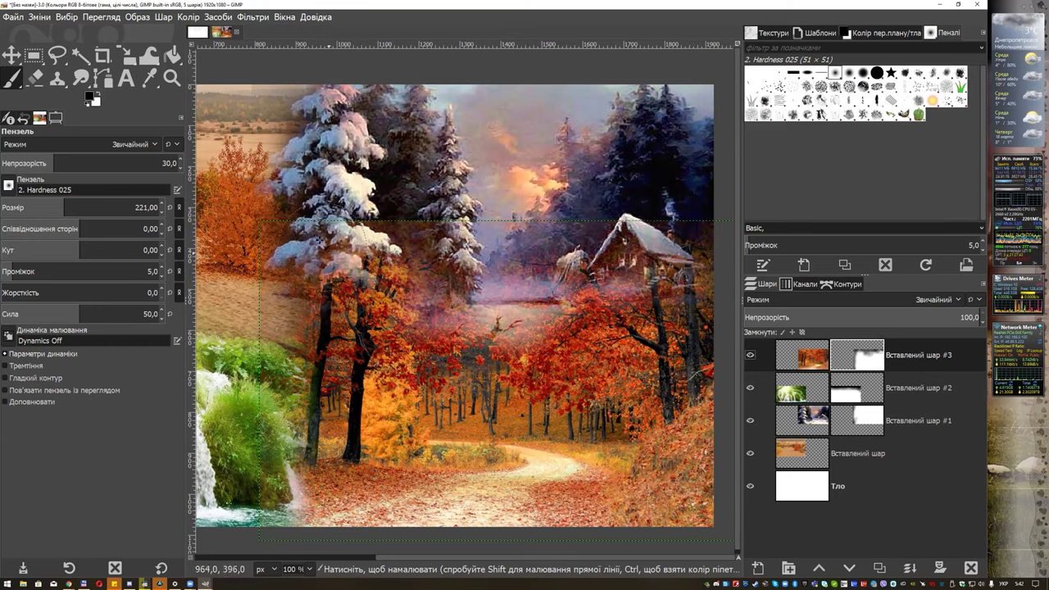
left_click(809, 390)
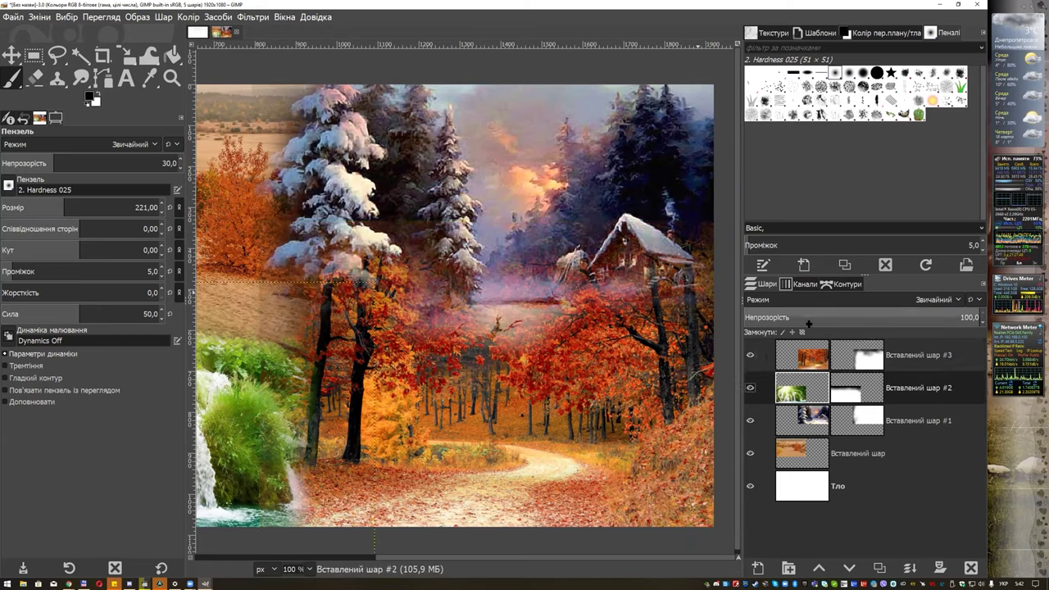
left_click(856, 356)
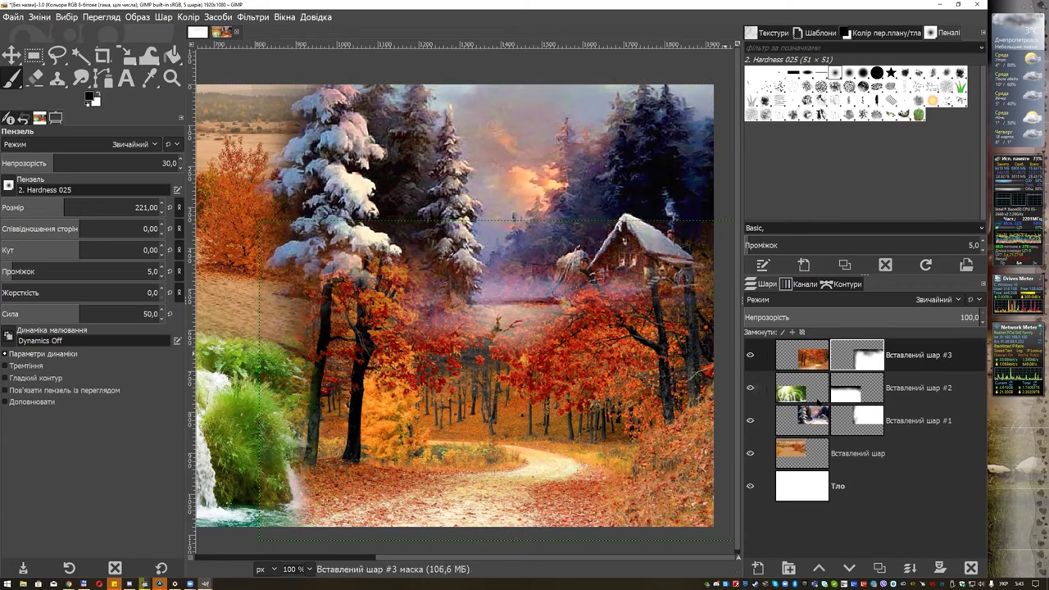
left_click(811, 480)
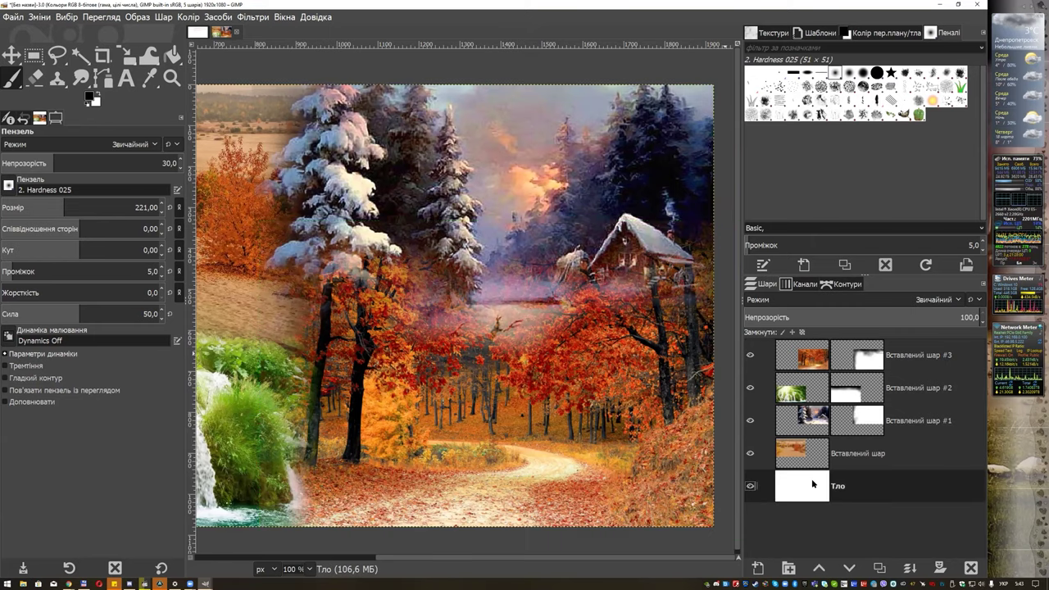
scroll(470, 305, "down", 2)
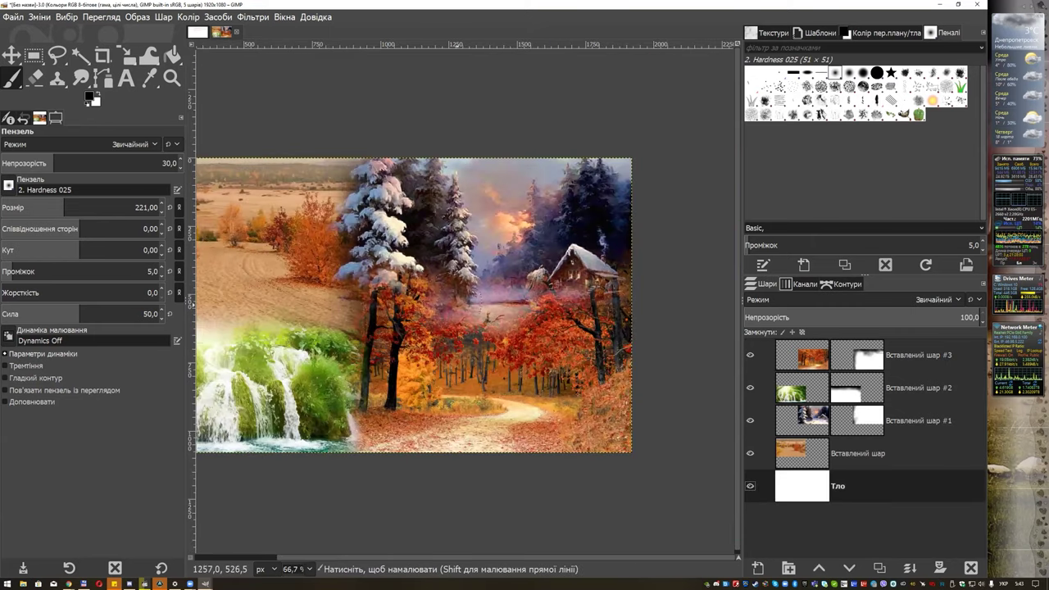
scroll(488, 248, "up", 1)
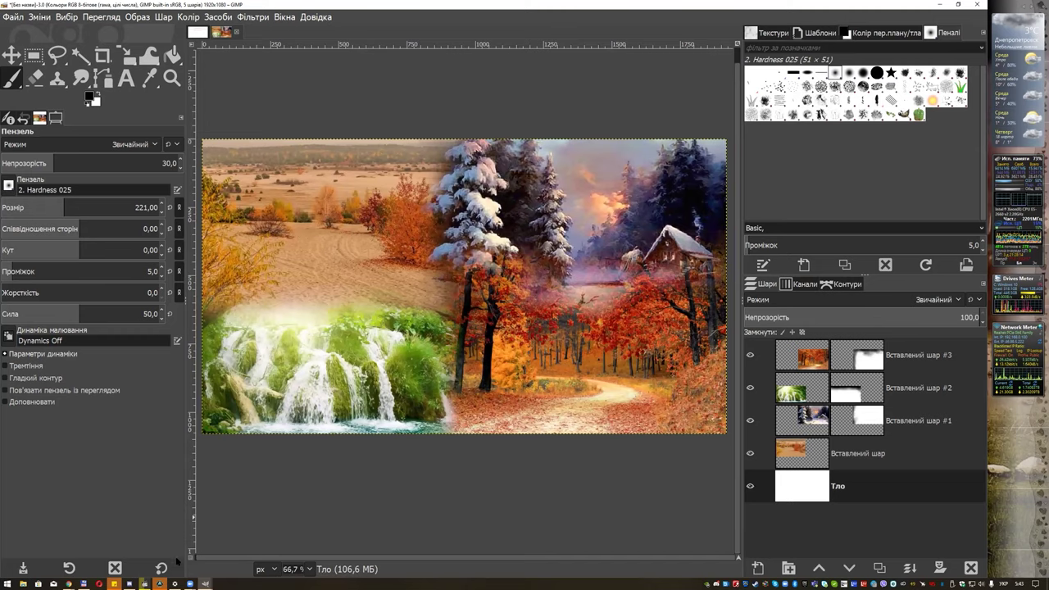
mouse_move(69, 583)
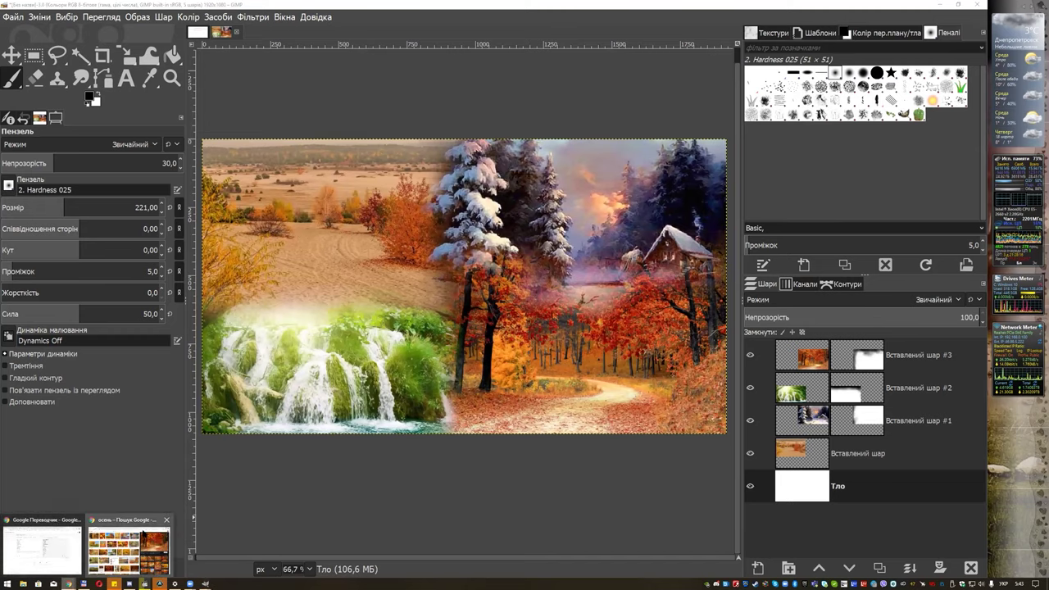
- Search Google Images for 'марс' and browse the results
left_click(129, 547)
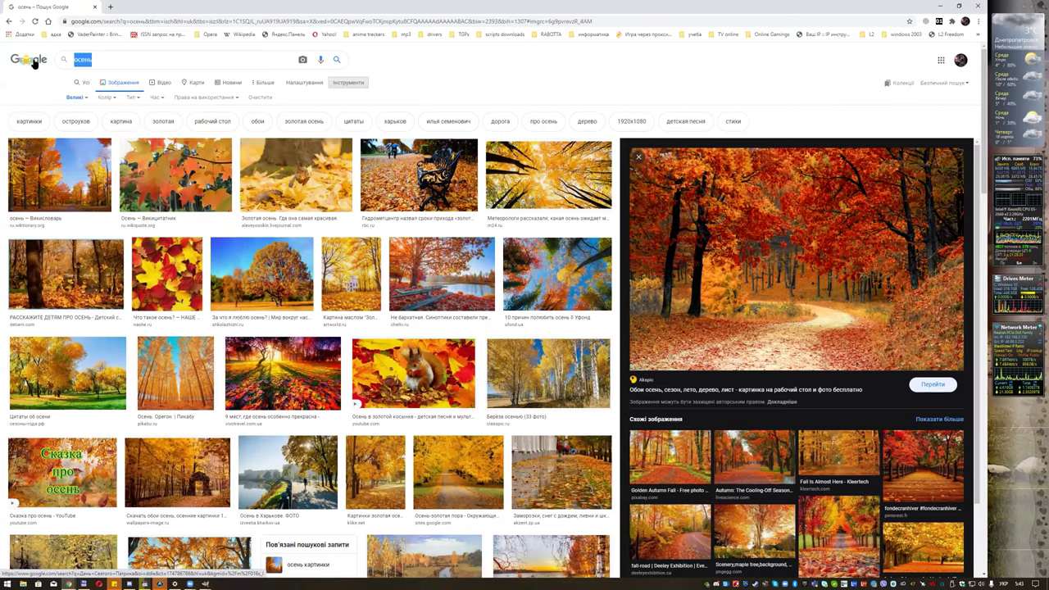
type("ма")
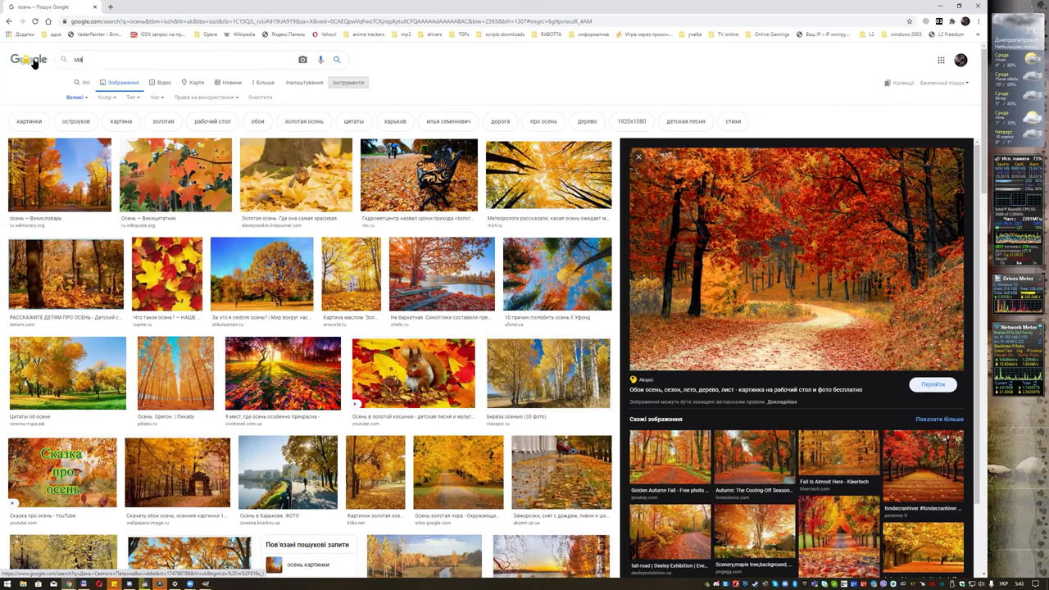
type("рс")
key("Return")
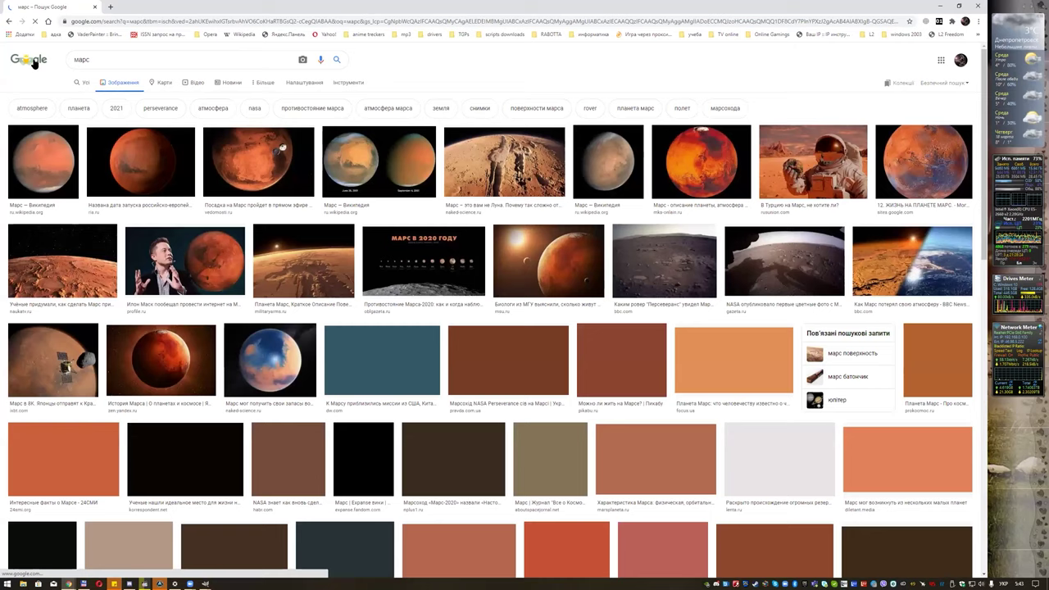
scroll(316, 183, "down", 2)
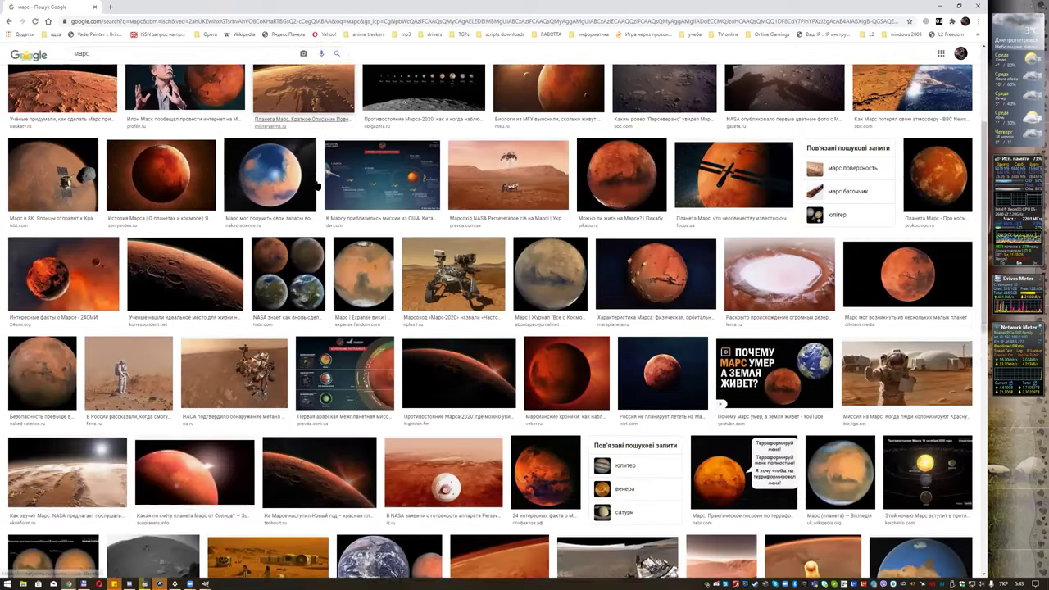
scroll(316, 182, "down", 2)
scroll(316, 182, "down", 3)
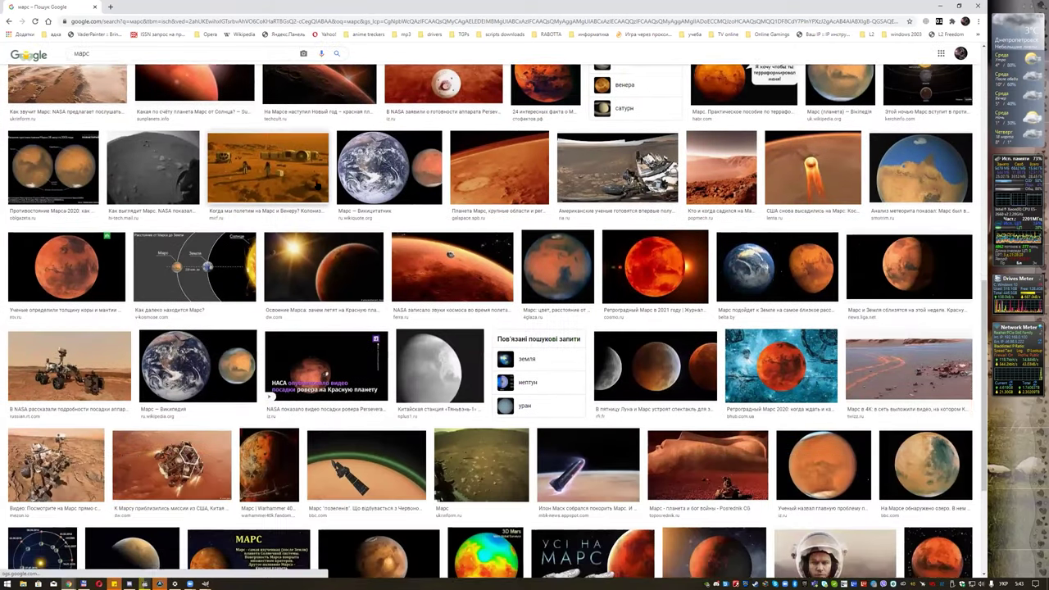
scroll(316, 183, "down", 3)
scroll(281, 147, "up", 5)
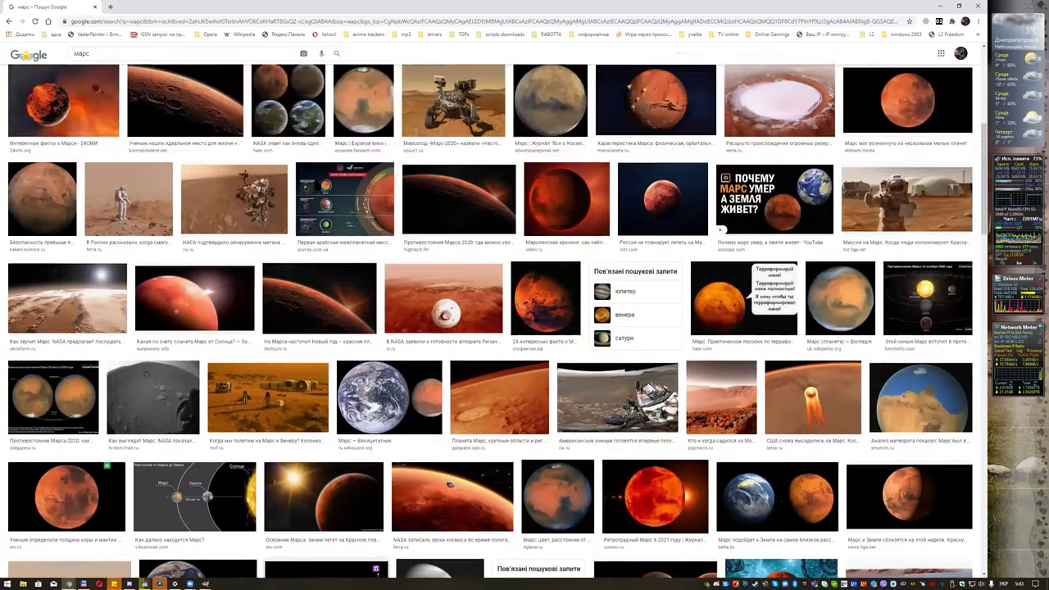
scroll(281, 147, "up", 5)
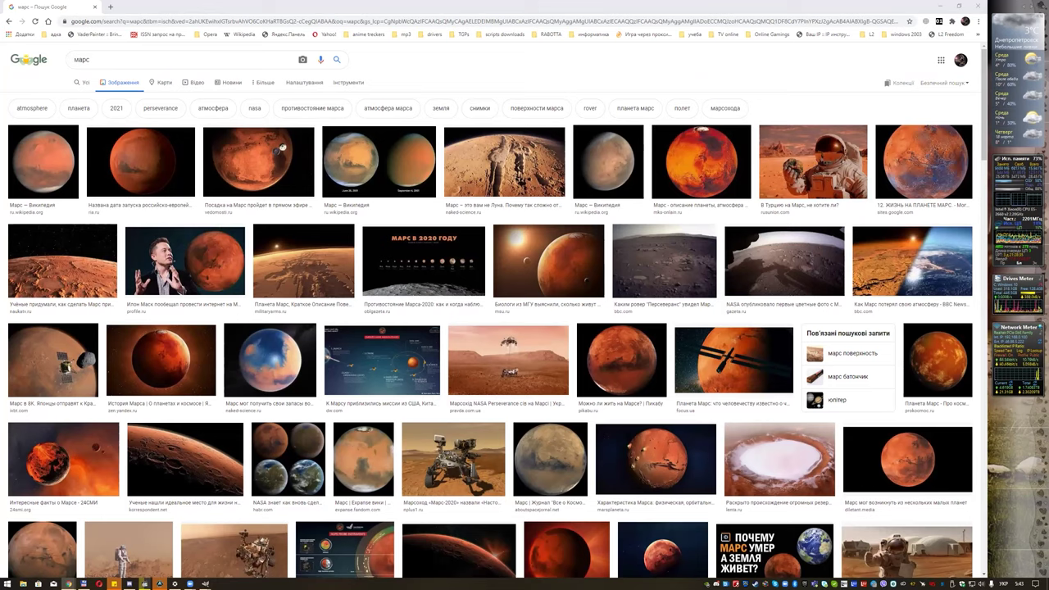
- Replace the query with 'коло планет' and browse the planet results
left_click_drag(89, 60, 65, 63)
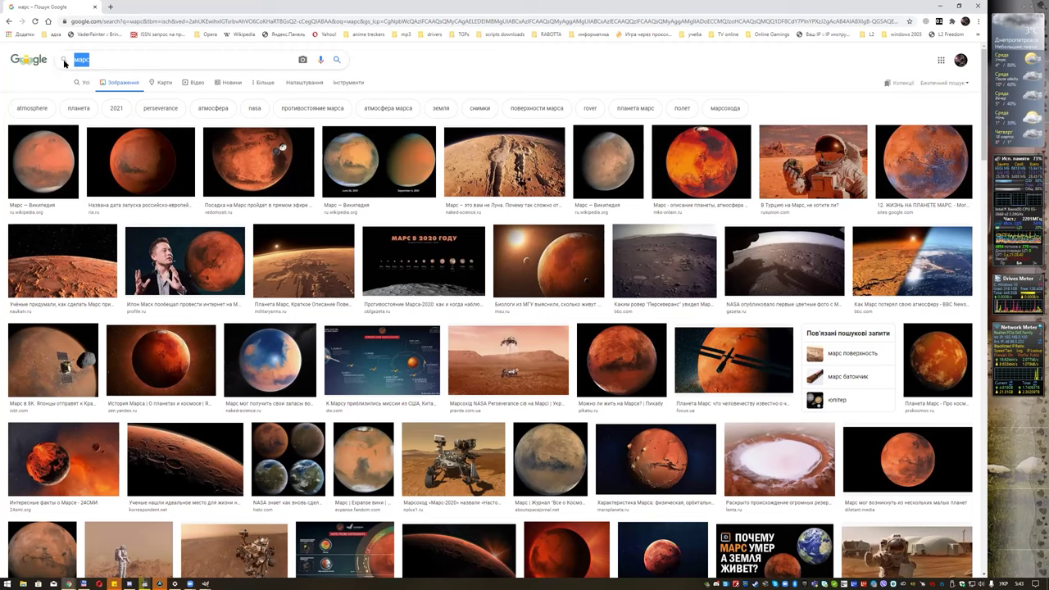
type("коло планет")
key("Return")
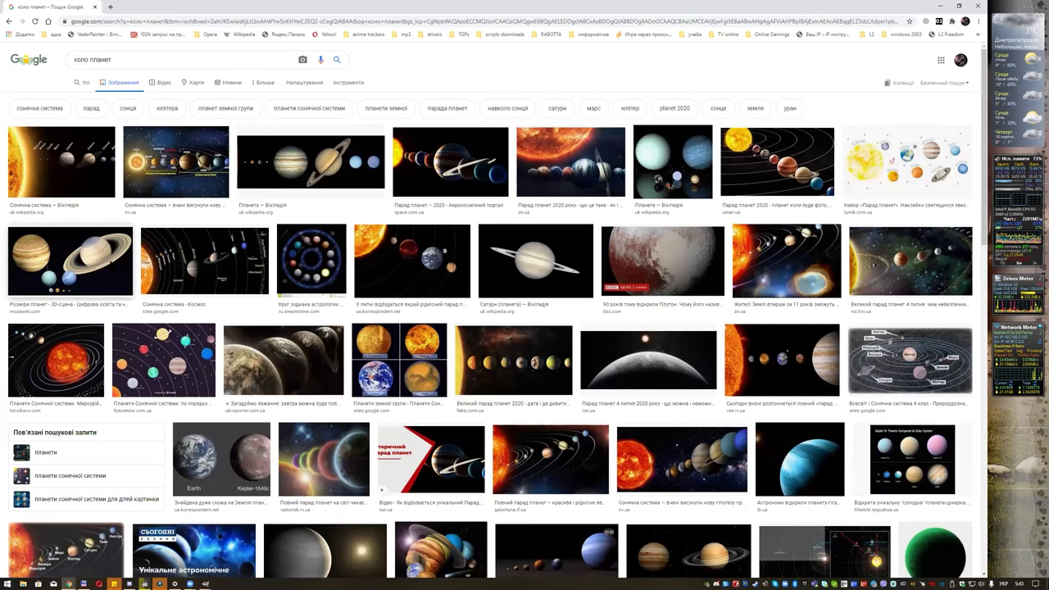
scroll(616, 385, "down", 3)
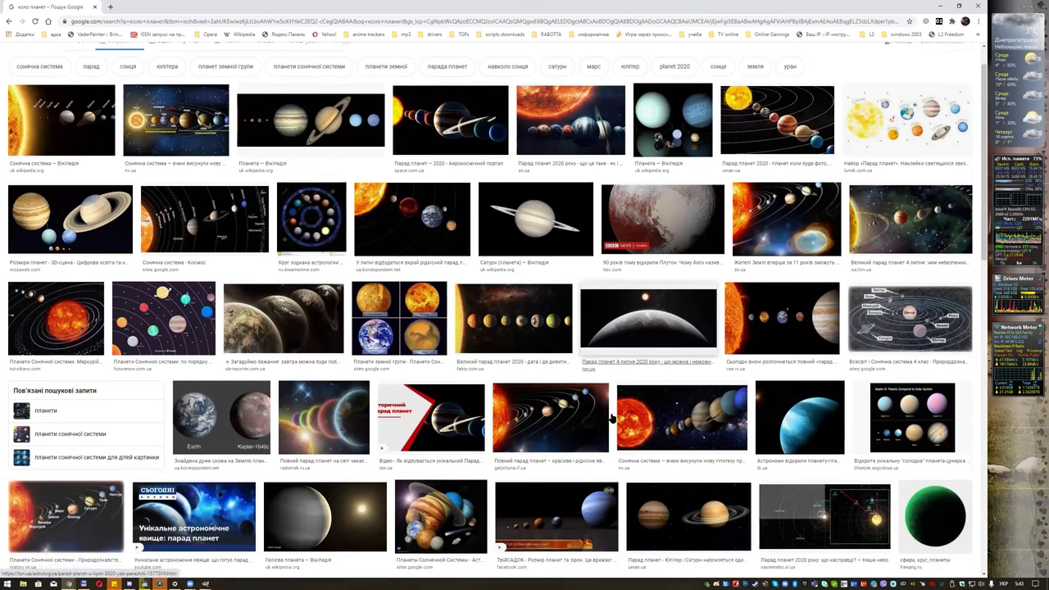
scroll(524, 327, "down", 2)
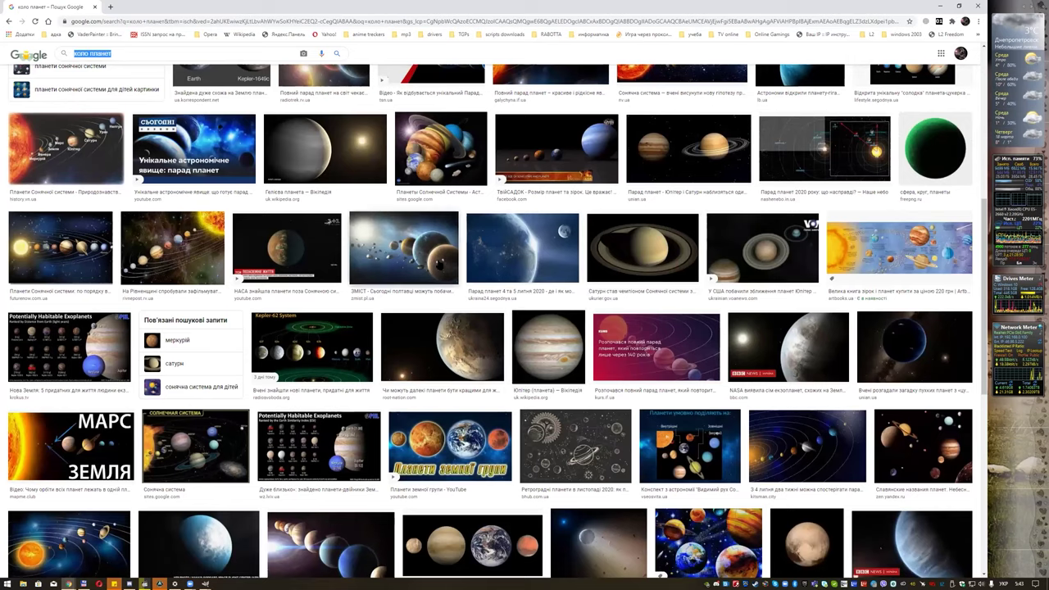
- Copy the planets-among-asteroids image to the clipboard and minimize Chrome
left_click(426, 250)
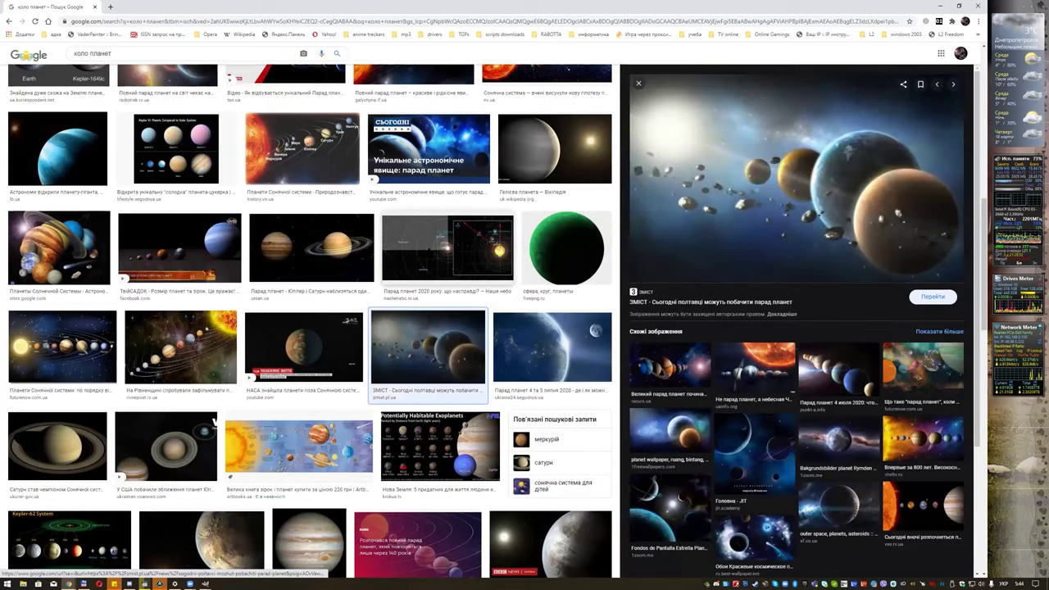
right_click(780, 194)
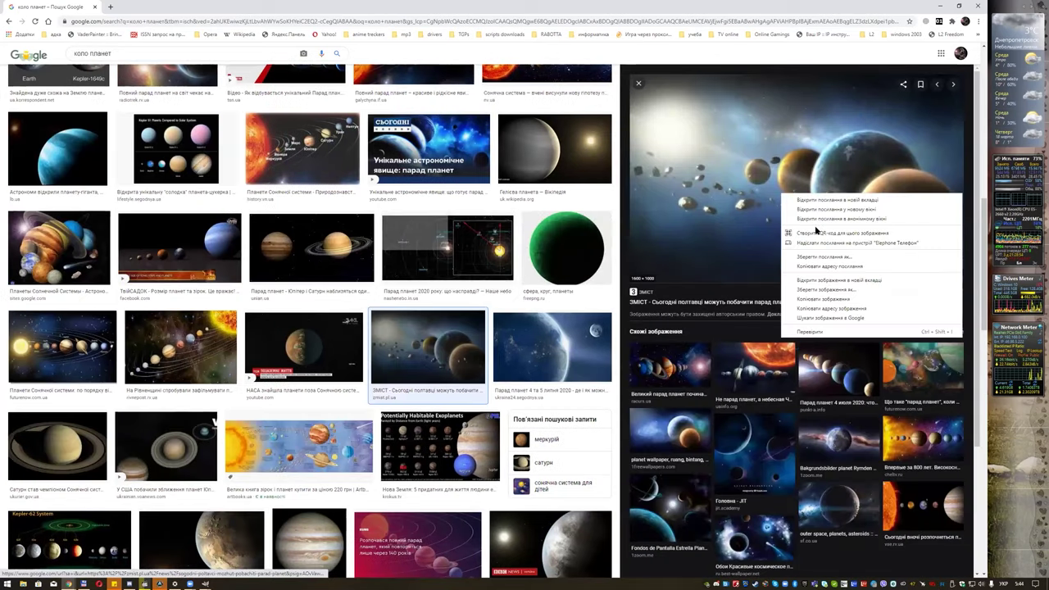
left_click(832, 299)
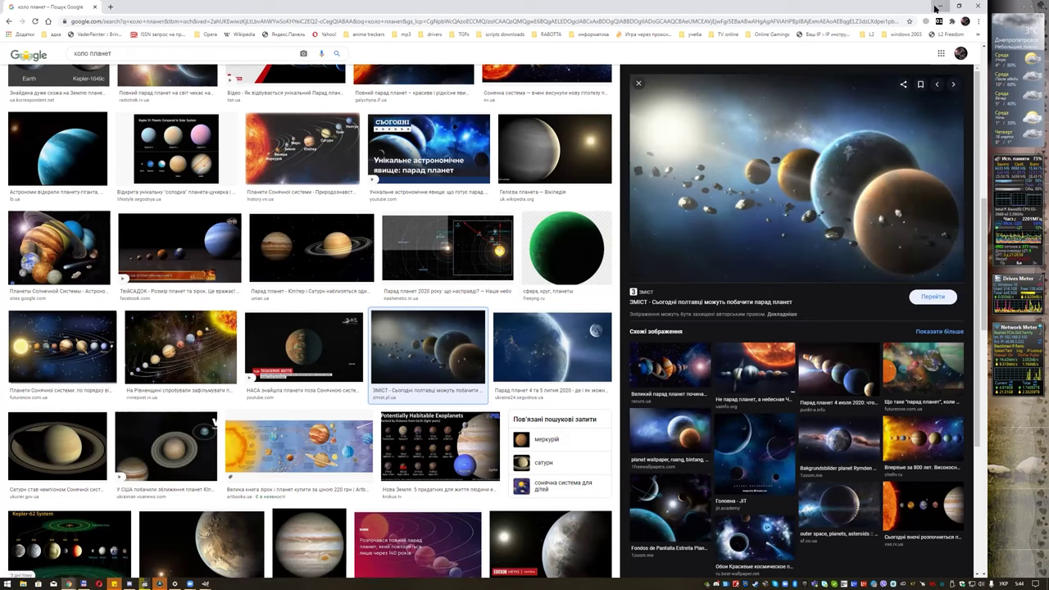
left_click(937, 7)
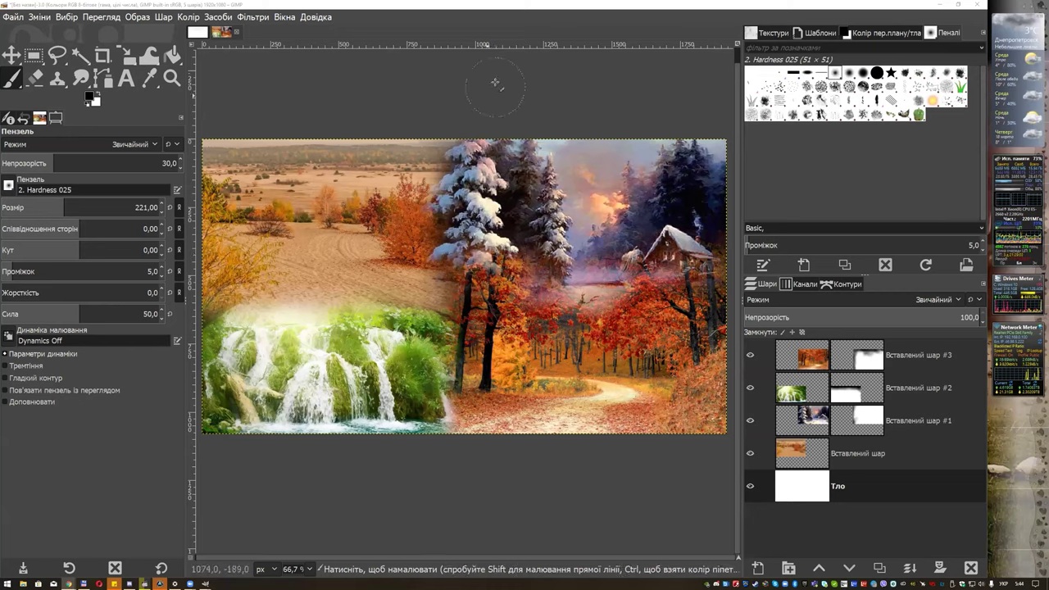
- Paste the planets image as a new top layer with a Black (full transparency) mask
key("ctrl+v")
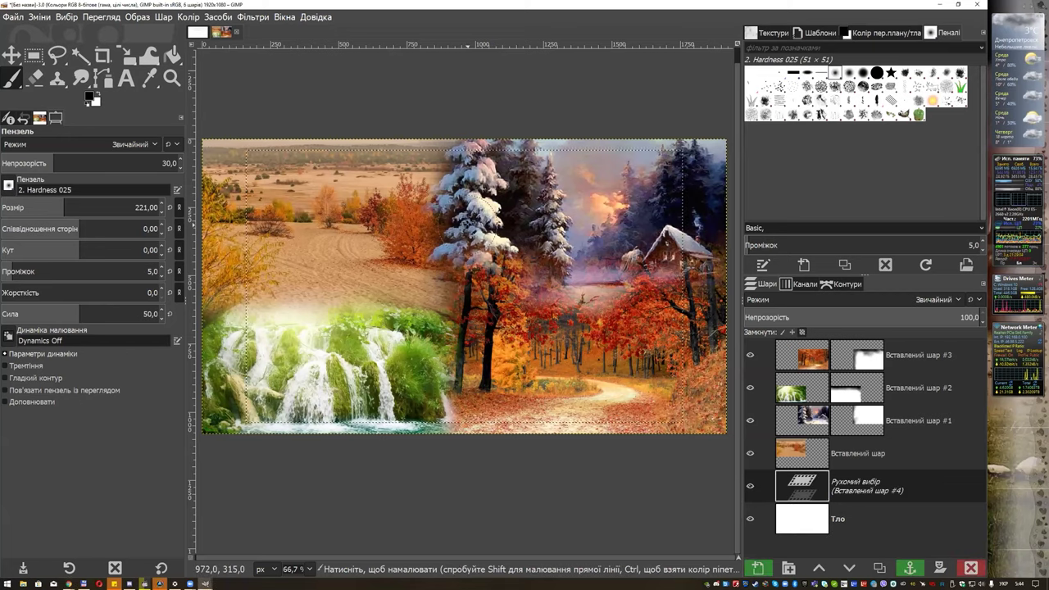
key("shift+ctrl+n")
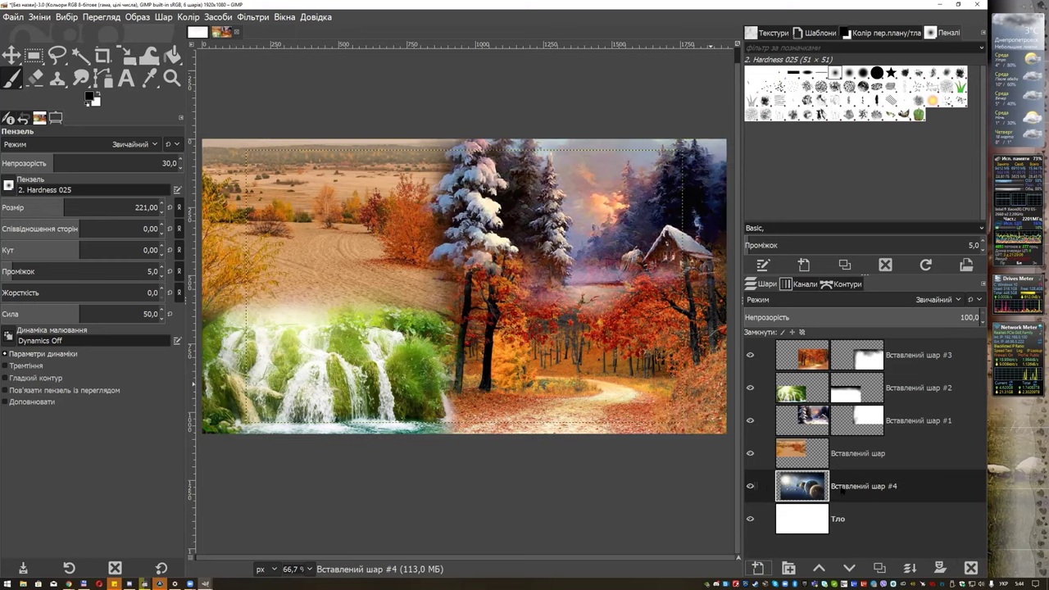
left_click(818, 567)
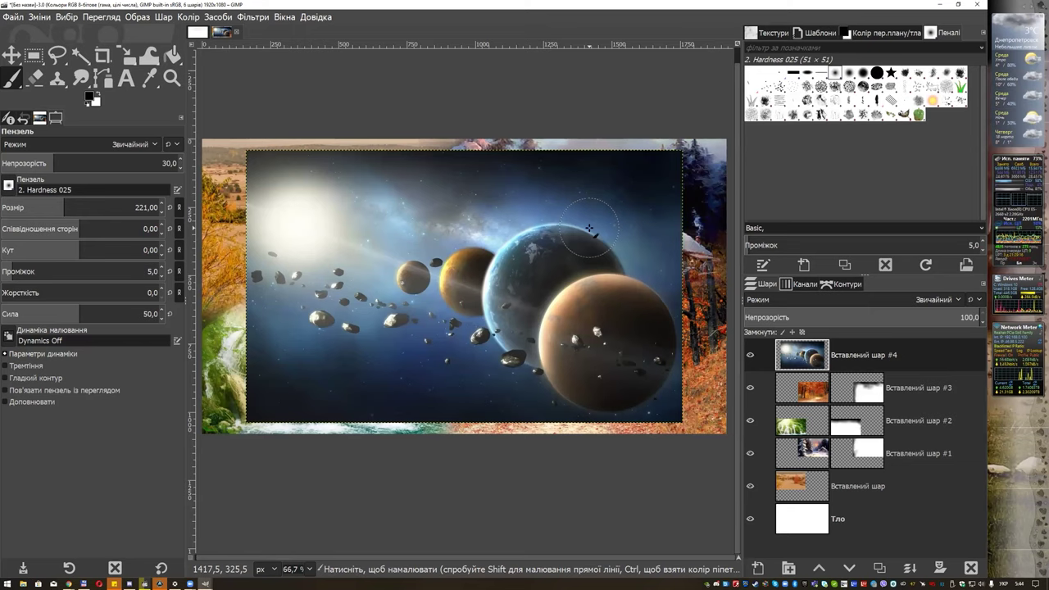
left_click(939, 566)
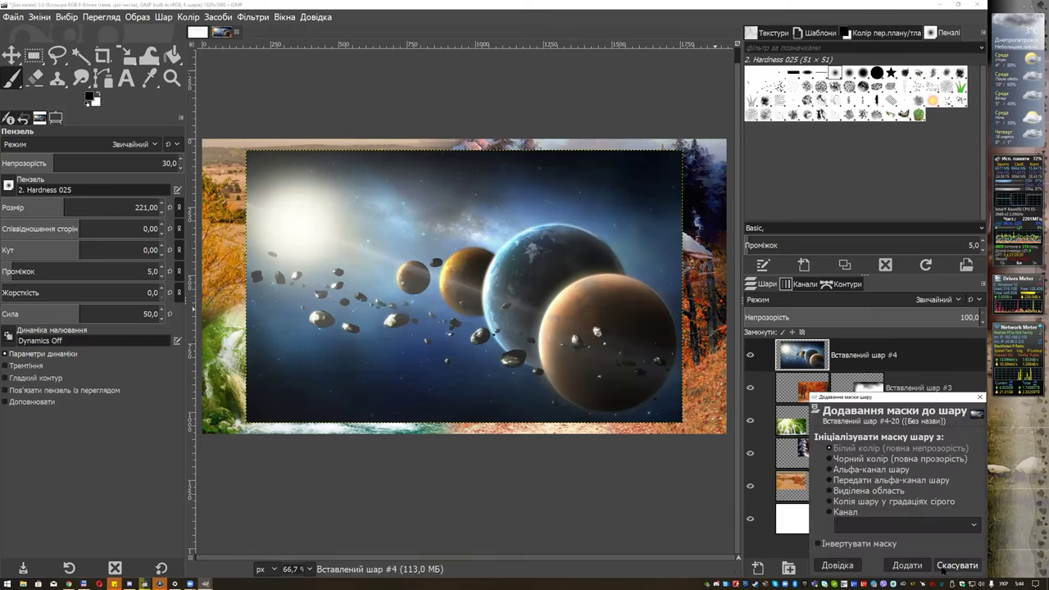
left_click(857, 460)
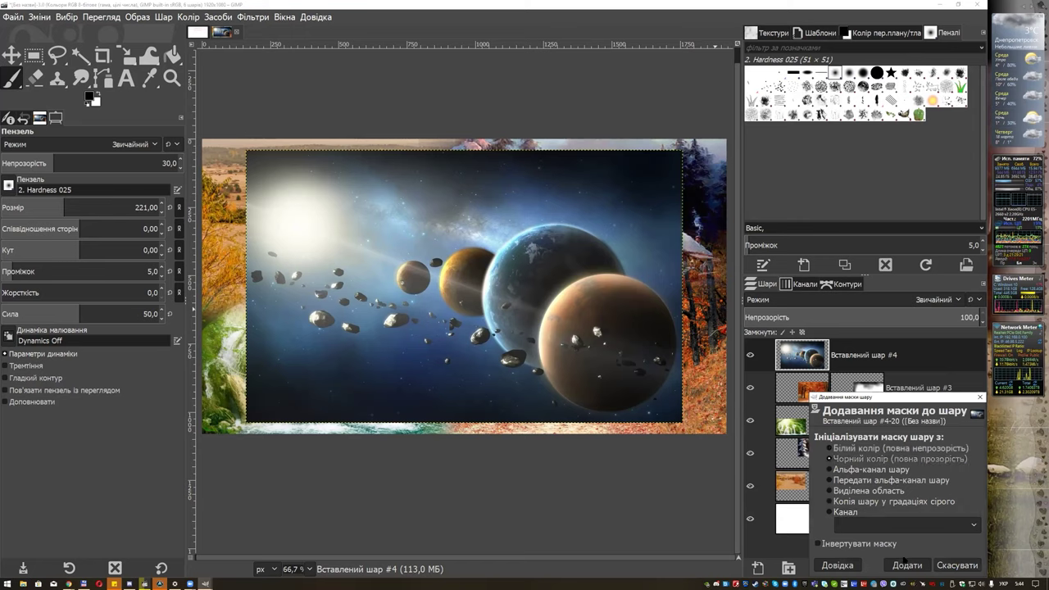
left_click(906, 564)
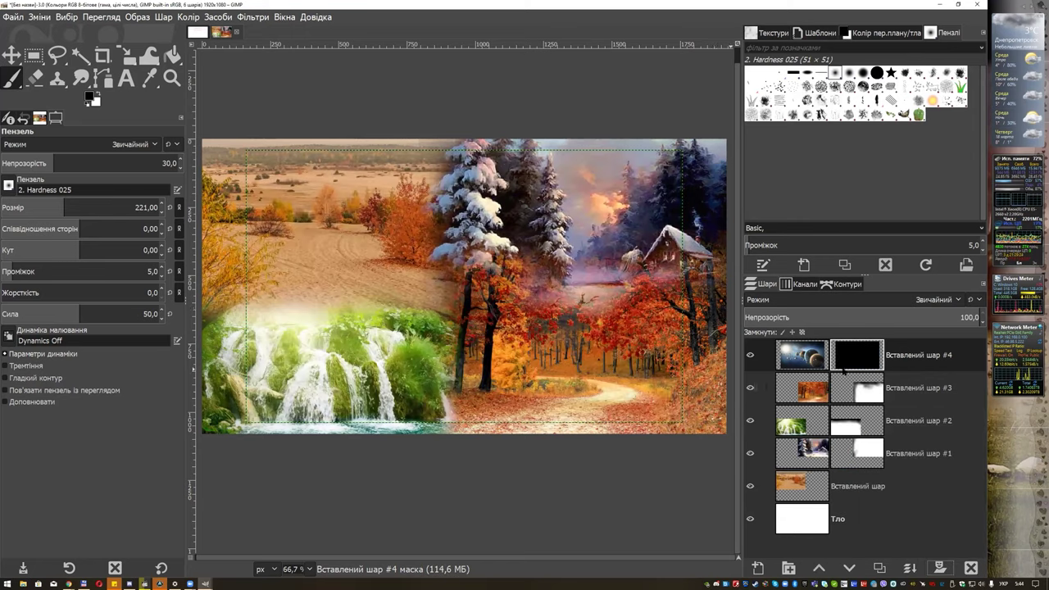
- With white and an enlarged brush, paint the planets into view around the large sphere
left_click(95, 95)
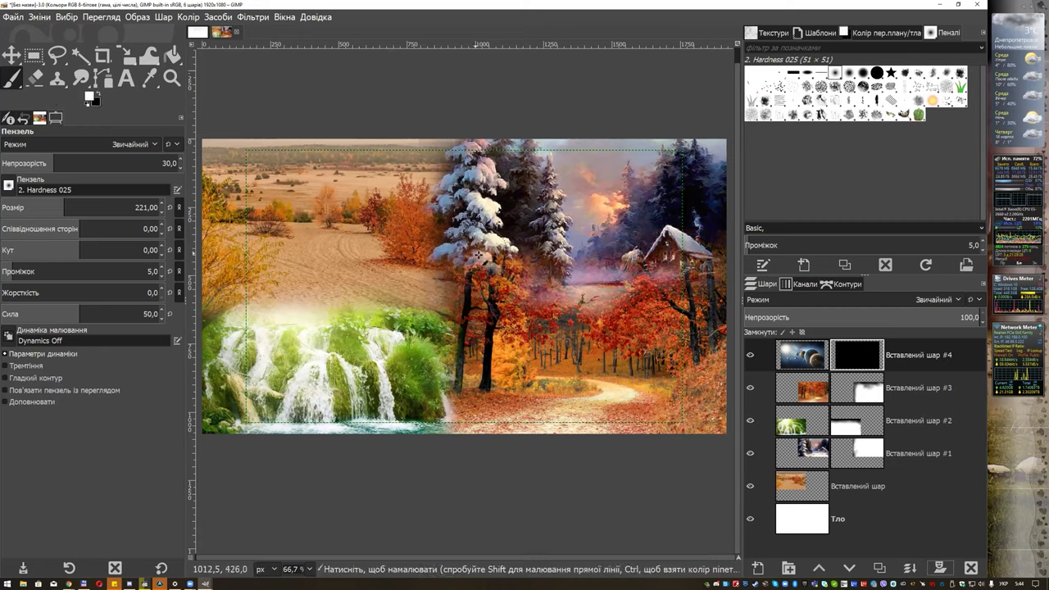
left_click(81, 163)
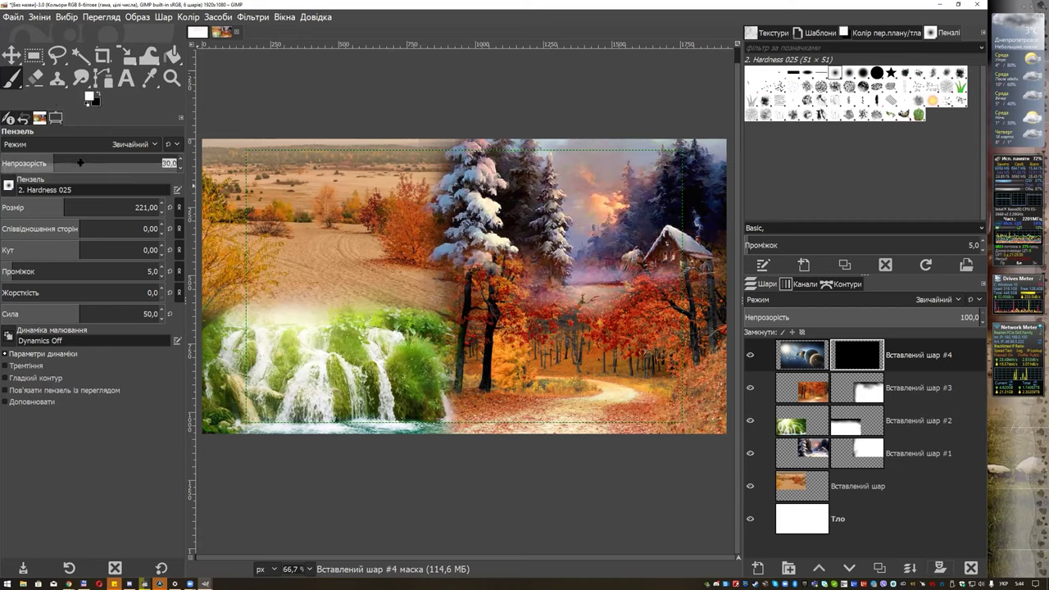
left_click_drag(68, 207, 116, 208)
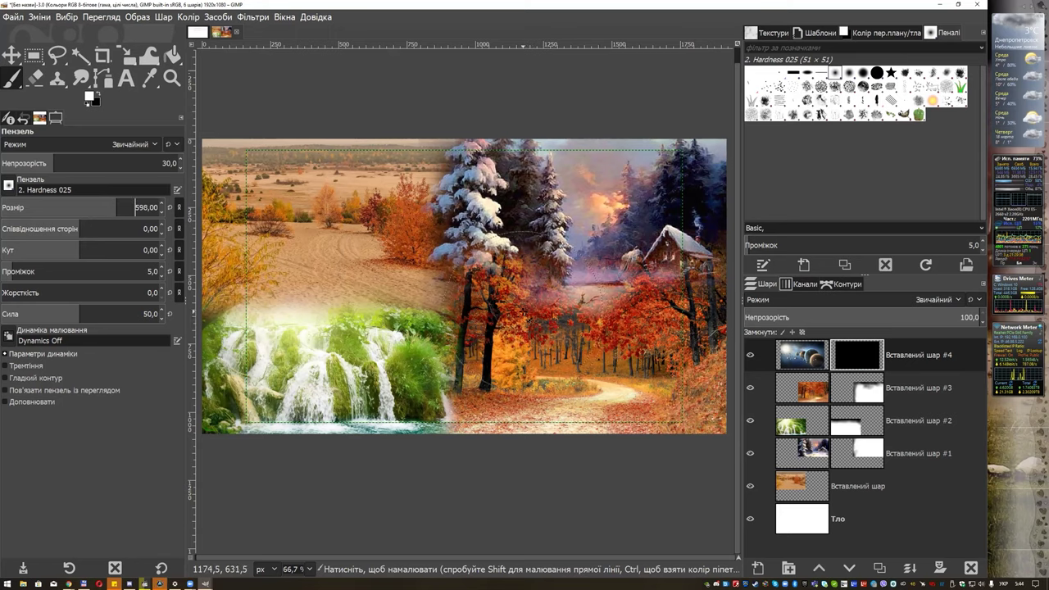
mouse_move(516, 310)
left_mouse_down()
mouse_move(554, 287)
mouse_move(510, 310)
mouse_move(547, 270)
left_mouse_up()
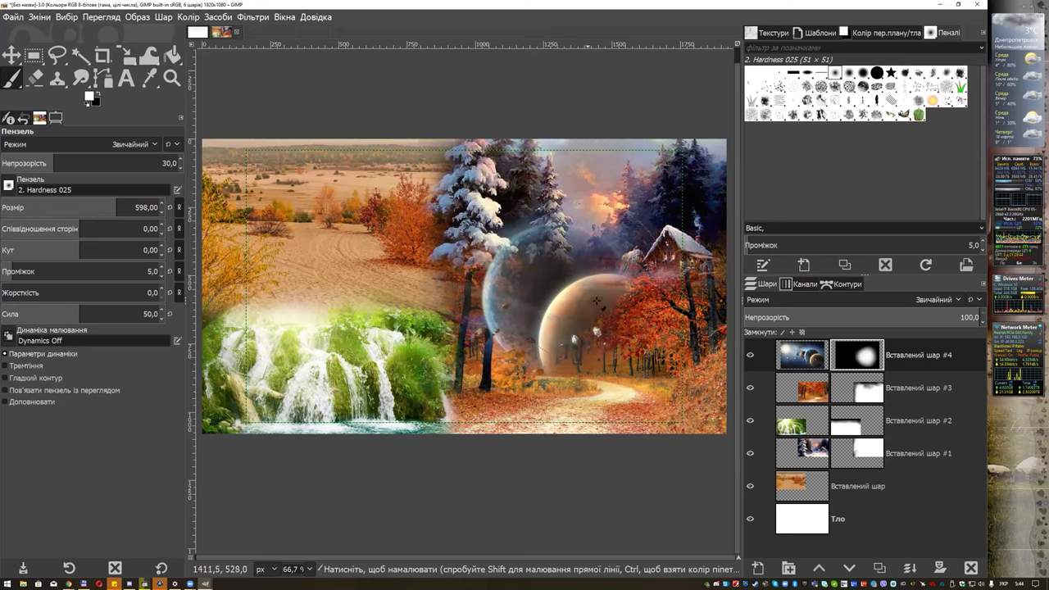
left_click_drag(580, 331, 583, 313)
left_click_drag(586, 309, 398, 240)
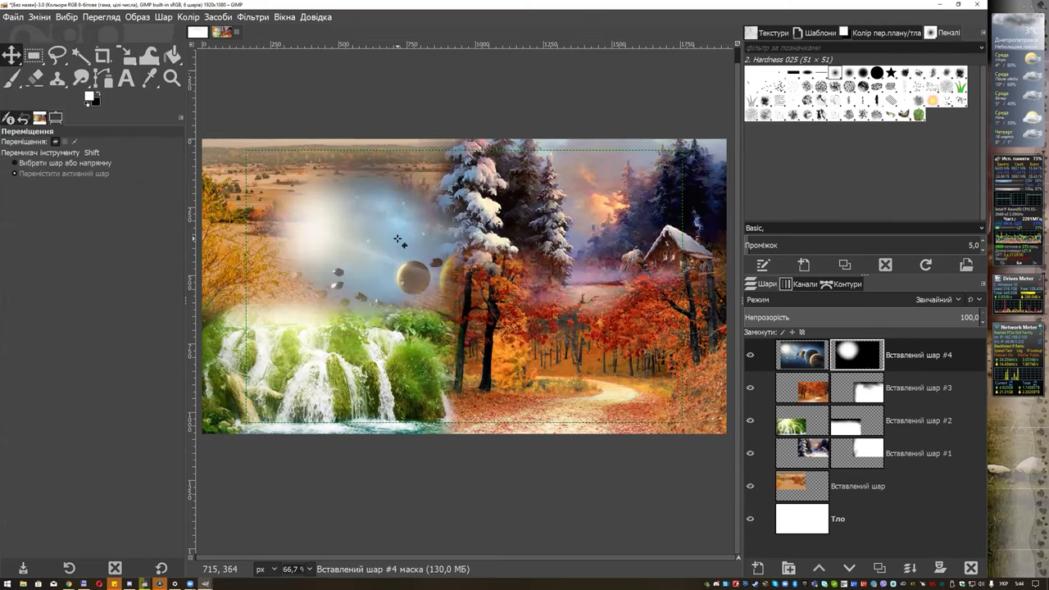
- Undo the mask shift and move the planets image to the upper-left above the waterfall
key("ctrl+z")
left_click(802, 355)
mouse_move(586, 307)
left_mouse_down()
mouse_move(361, 232)
mouse_move(388, 239)
left_mouse_up()
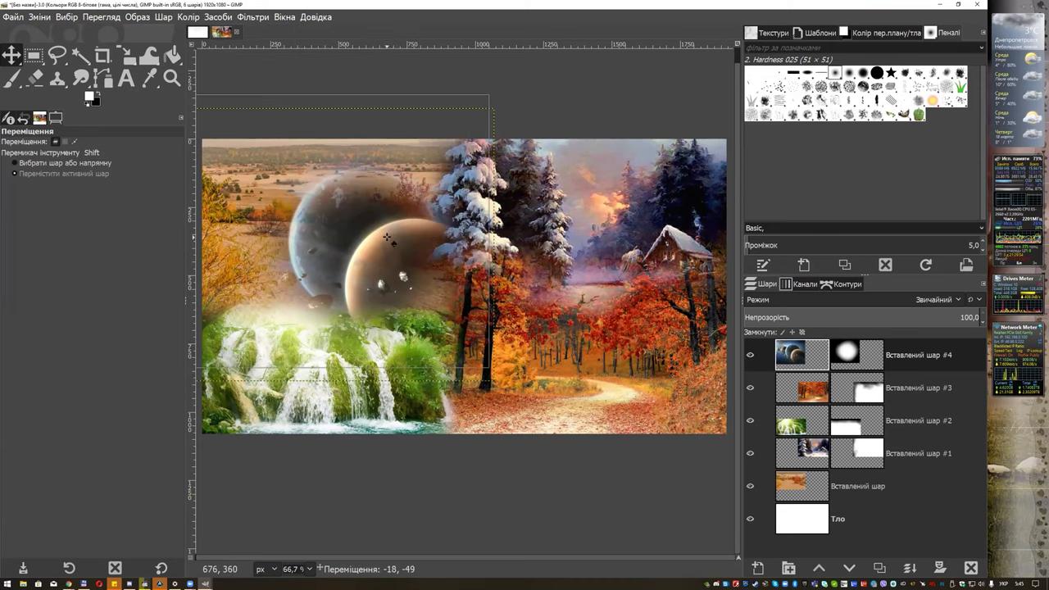
left_click(825, 516)
scroll(487, 270, "down", 1, "ctrl")
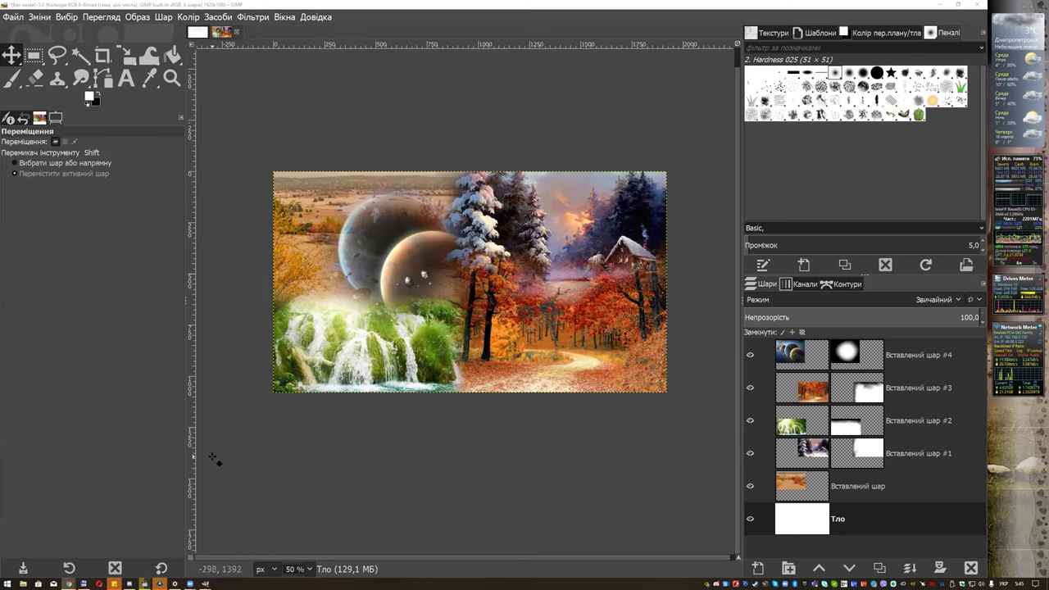
mouse_move(70, 584)
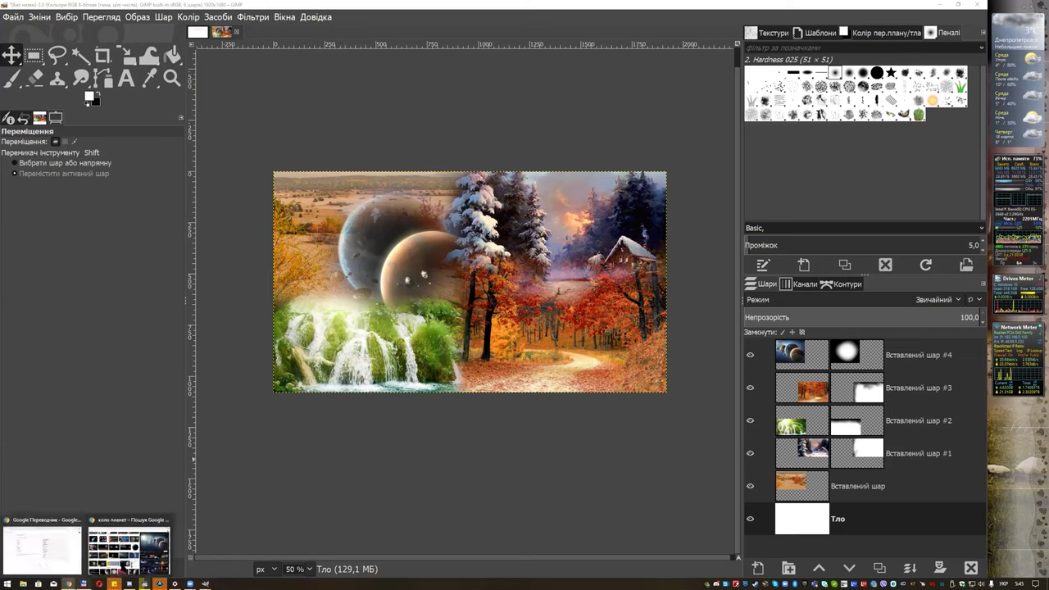
- Search Google Images for 'черна вдов', copy the Black Widow picture, and minimize Chrome
left_click(129, 545)
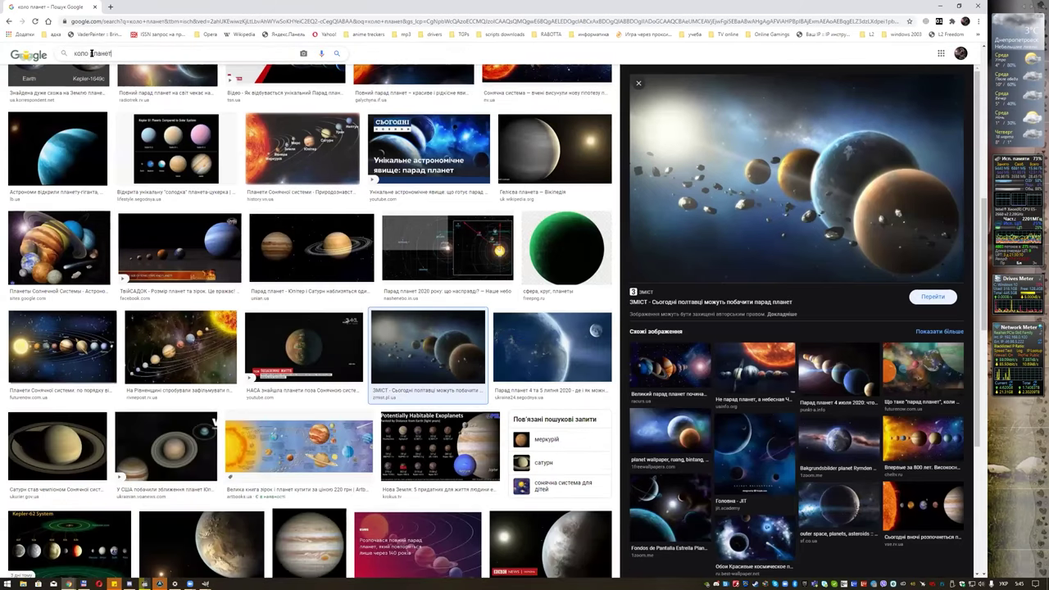
triple_click(92, 53)
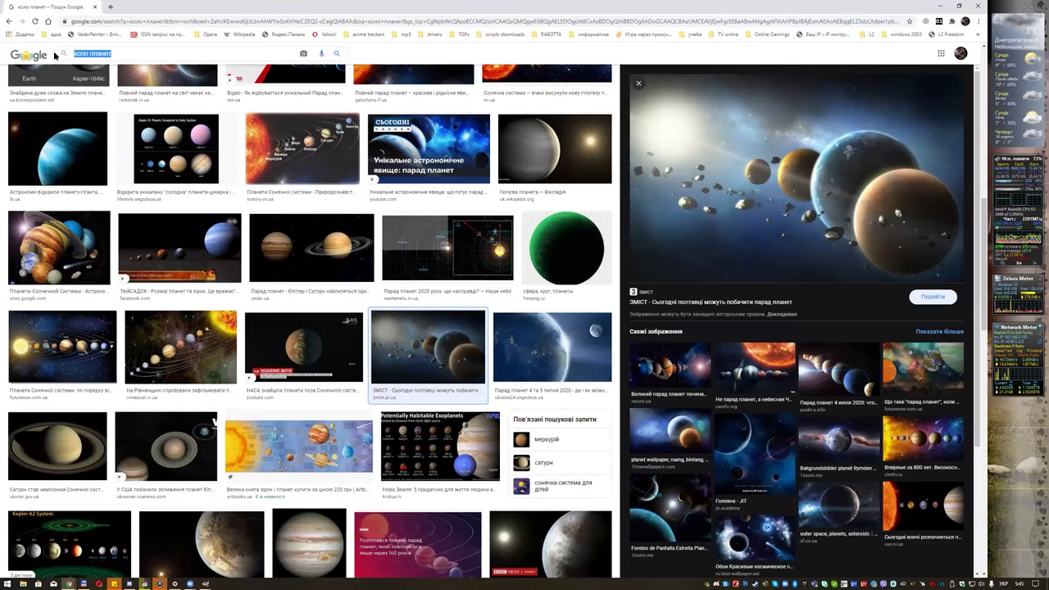
type("че")
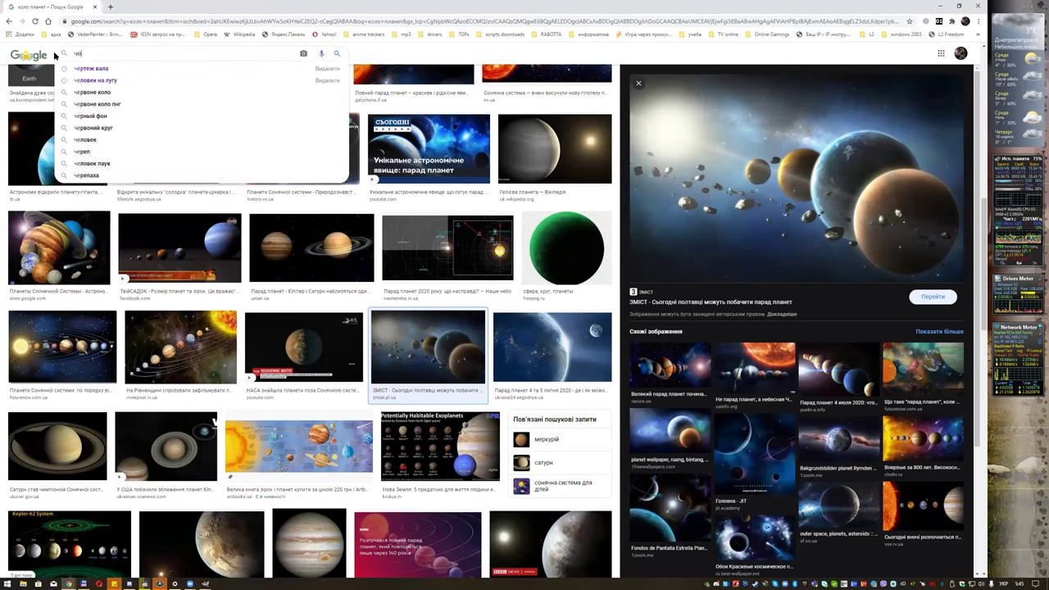
type("рна вдов")
key("Return")
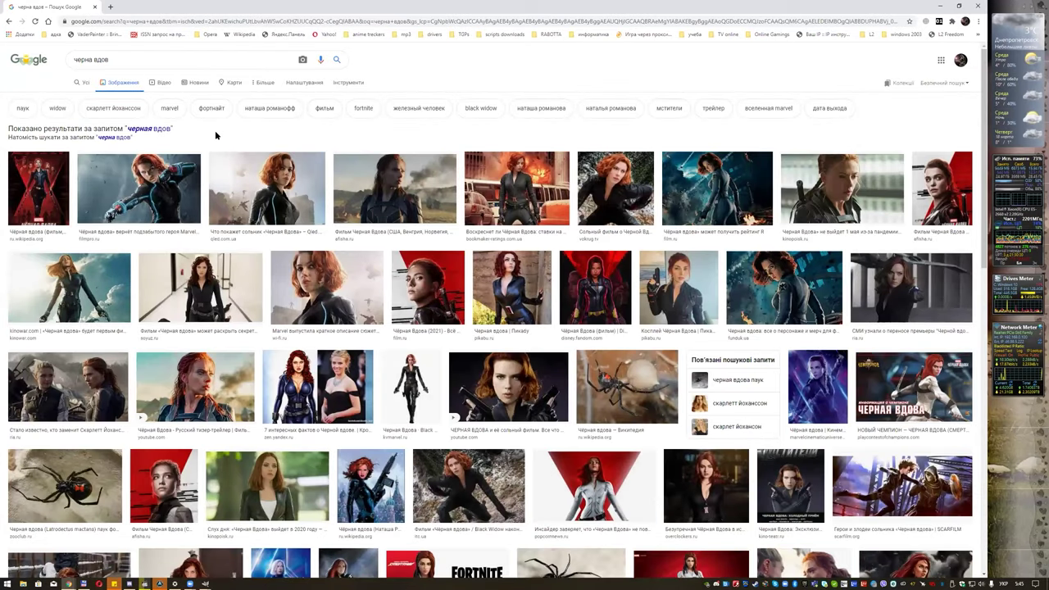
left_click(69, 288)
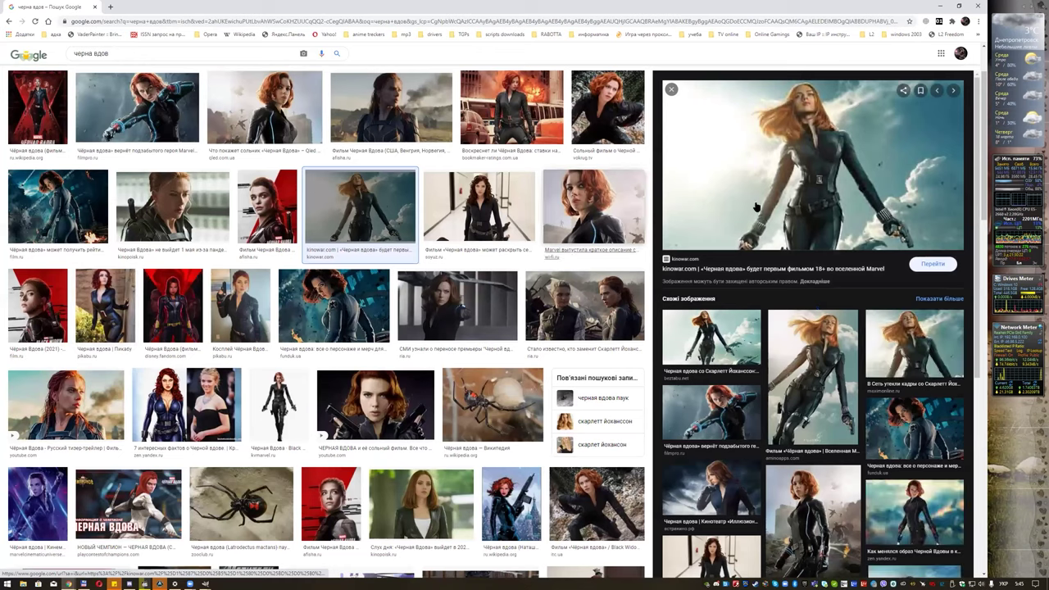
right_click(766, 175)
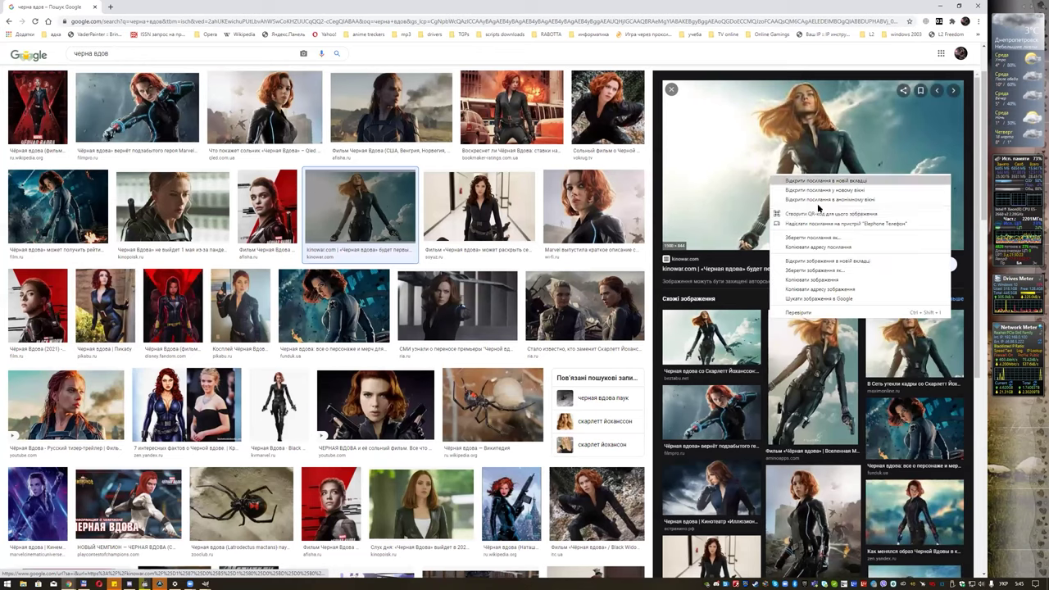
left_click(832, 281)
left_click(941, 6)
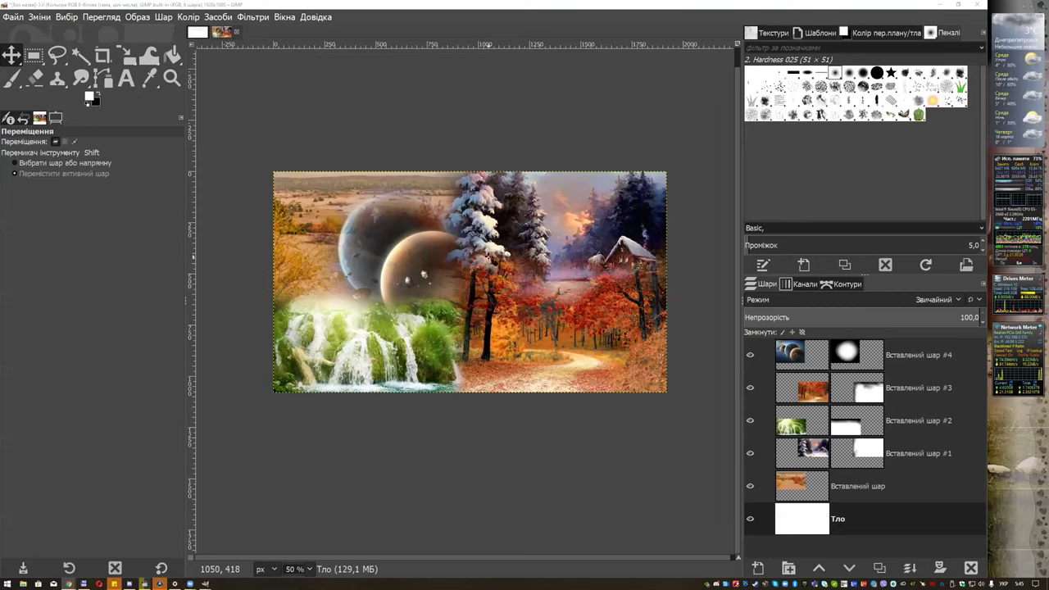
- Paste the Black Widow picture above Тло as a new layer and raise it to the top
left_click(909, 354)
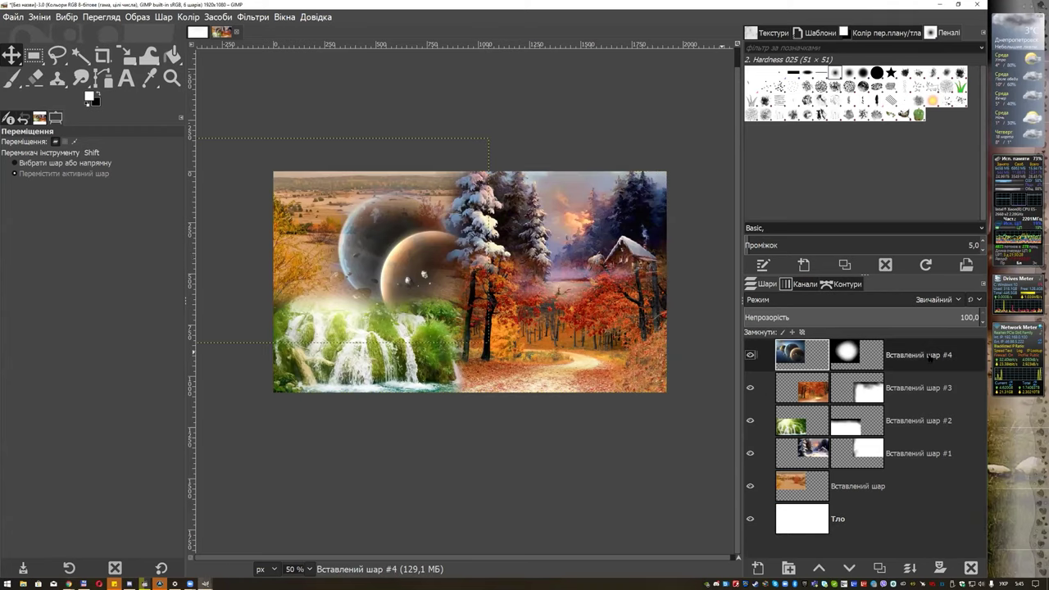
key("ctrl+v")
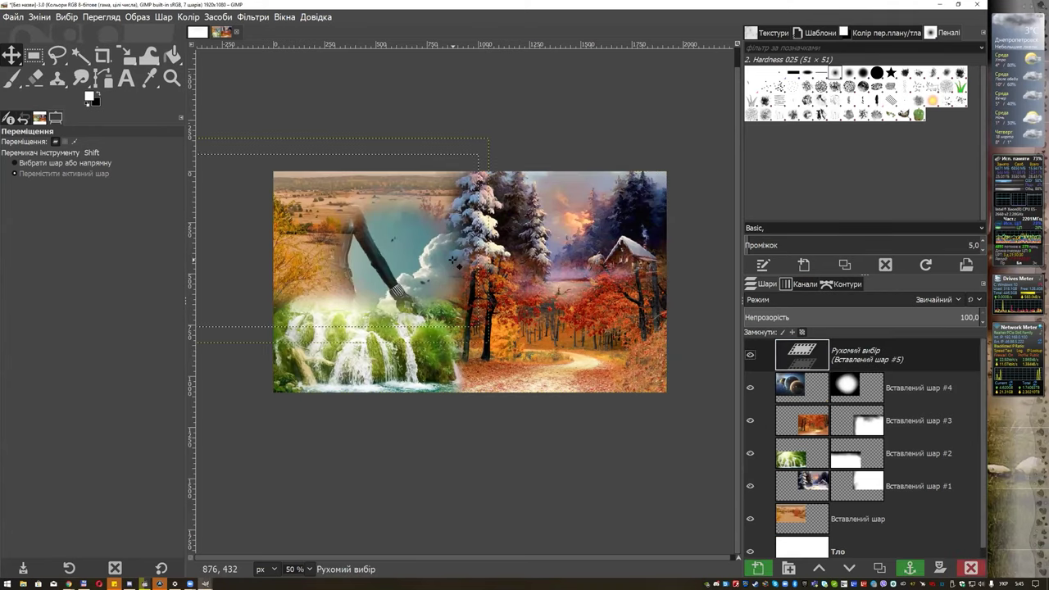
key("ctrl+z")
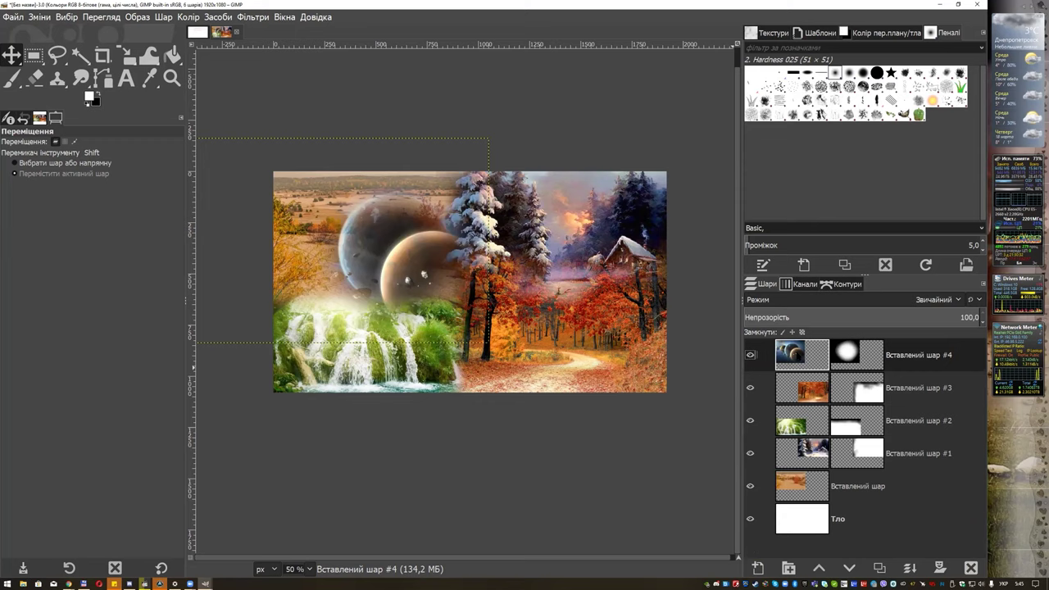
left_click(800, 511)
key("ctrl+v")
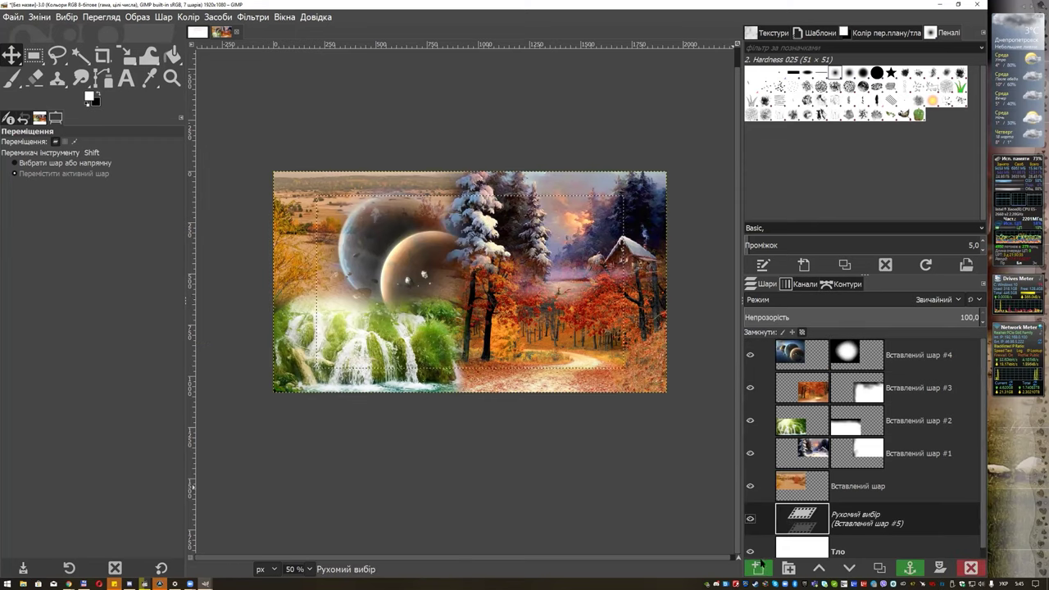
left_click(759, 566)
left_click(821, 569)
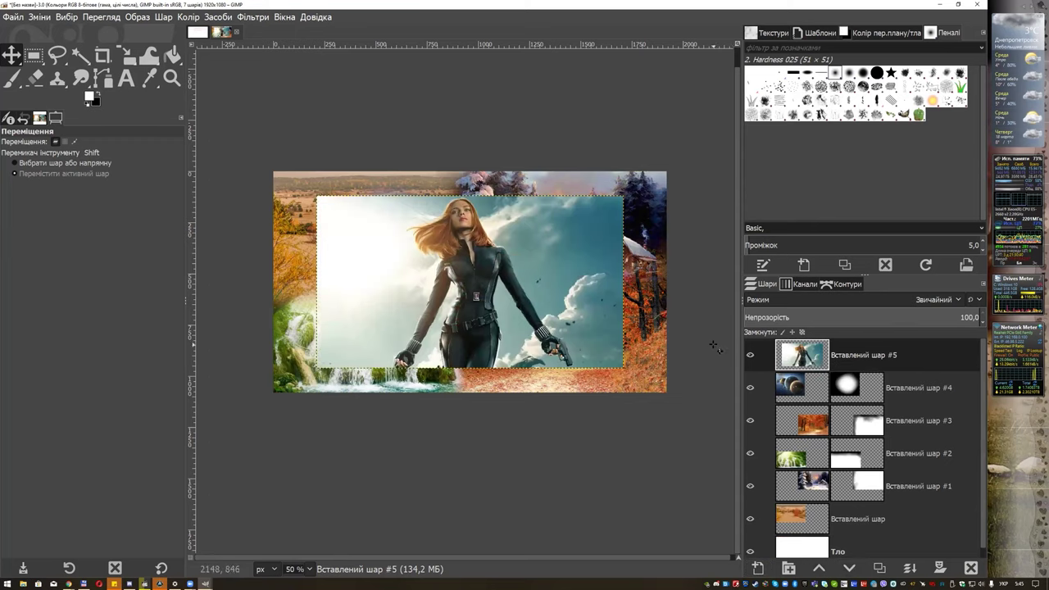
- Add a fully white layer mask to the woman layer
left_click(942, 567)
left_click(858, 449)
left_click(906, 565)
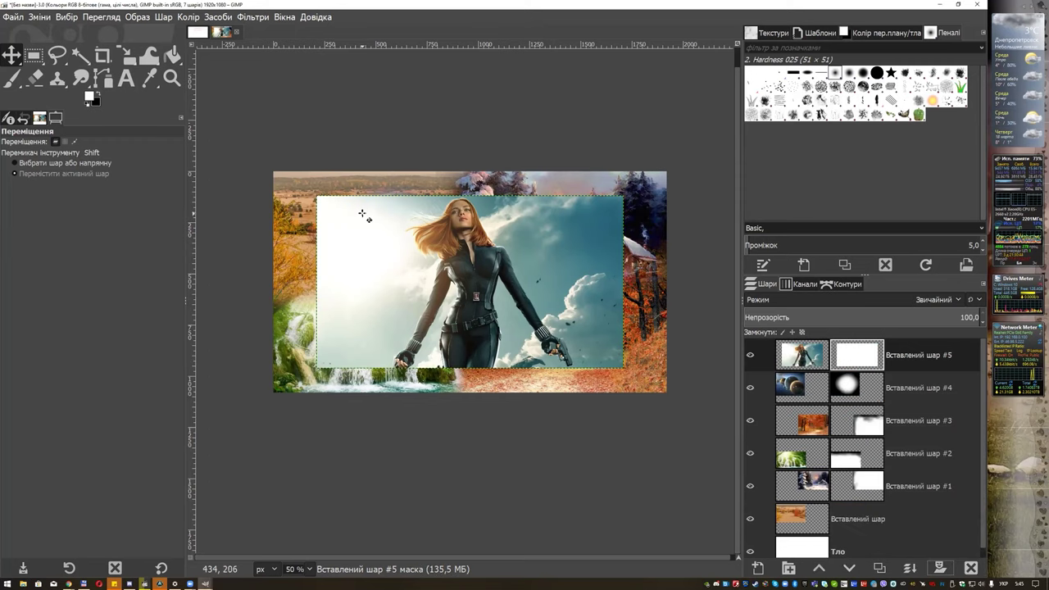
- Paint black at 100 opacity on the mask to reveal the left planet and right-side autumn house
left_click(13, 78)
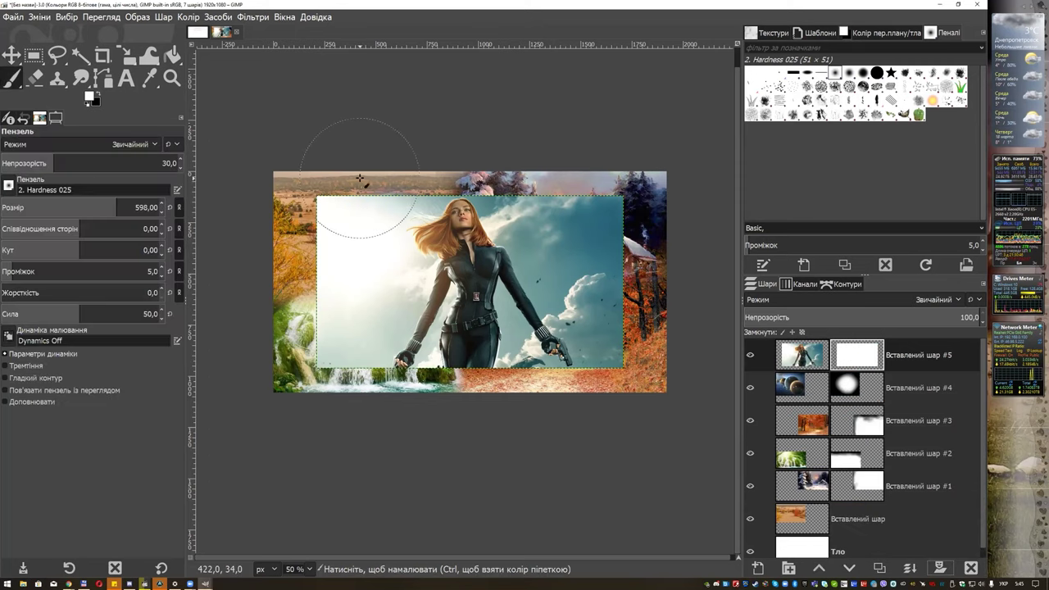
left_click(87, 104)
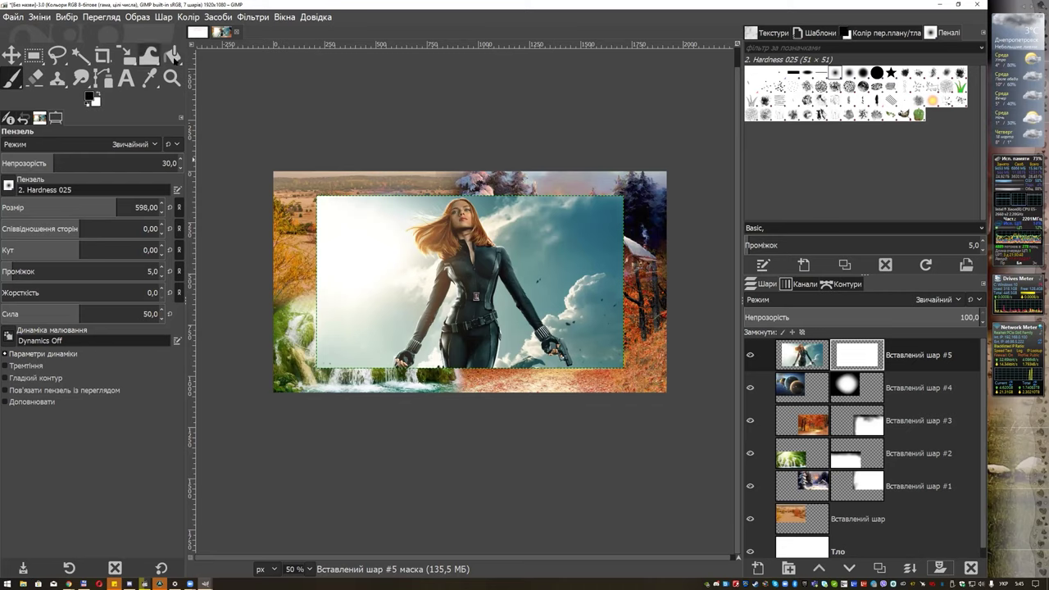
left_click_drag(90, 161, 176, 162)
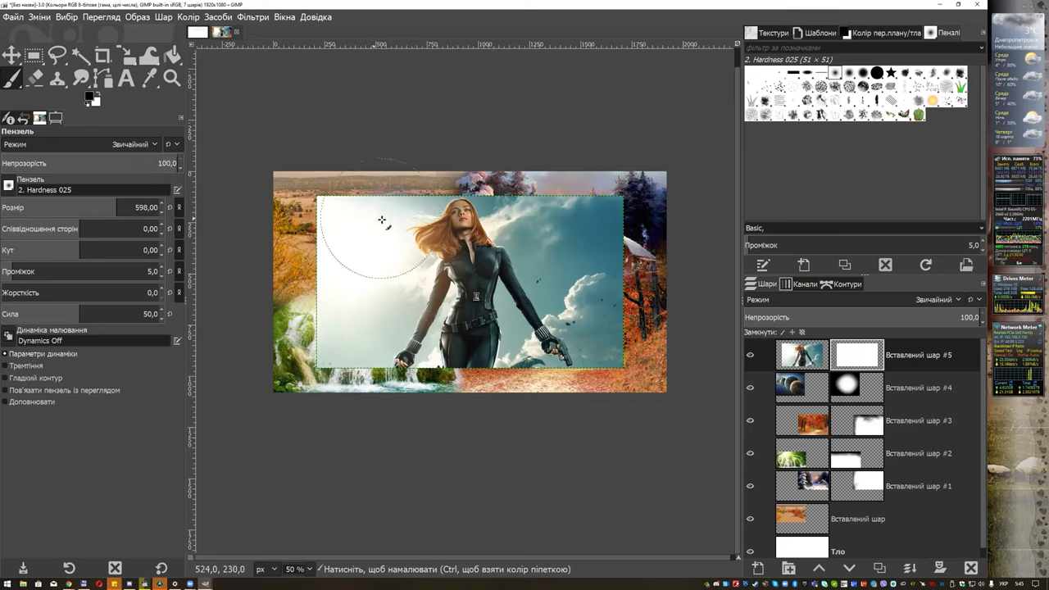
left_click_drag(357, 205, 328, 353)
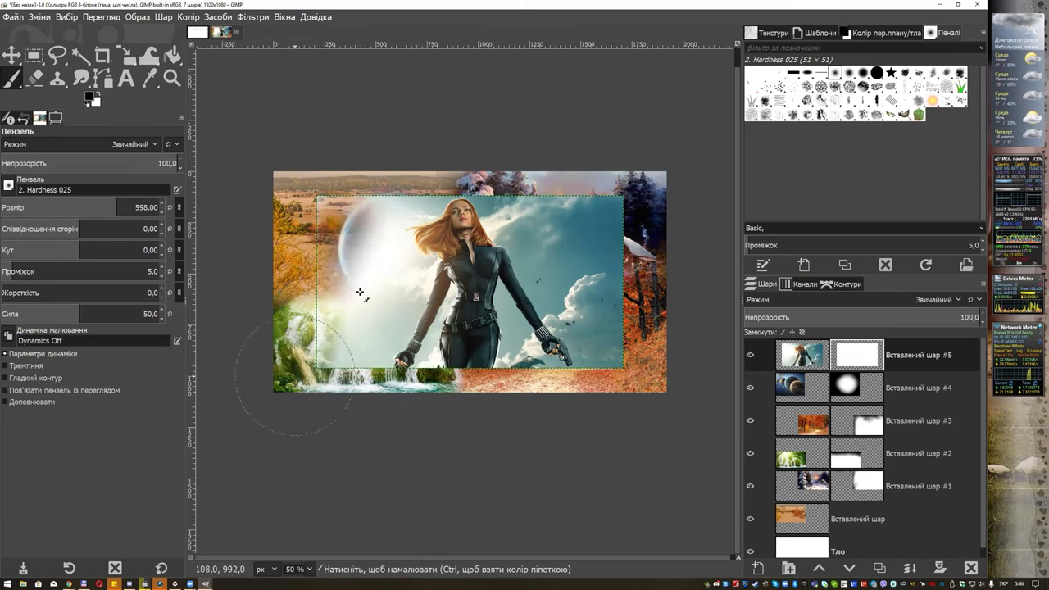
left_click_drag(521, 198, 670, 308)
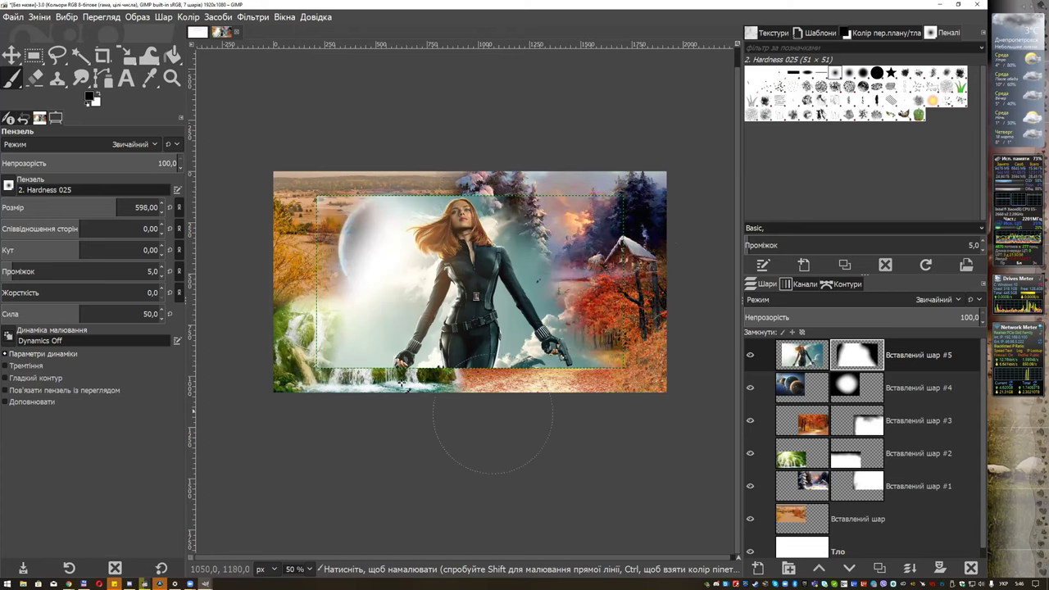
mouse_move(372, 246)
left_mouse_down()
mouse_move(369, 215)
mouse_move(346, 324)
left_mouse_up()
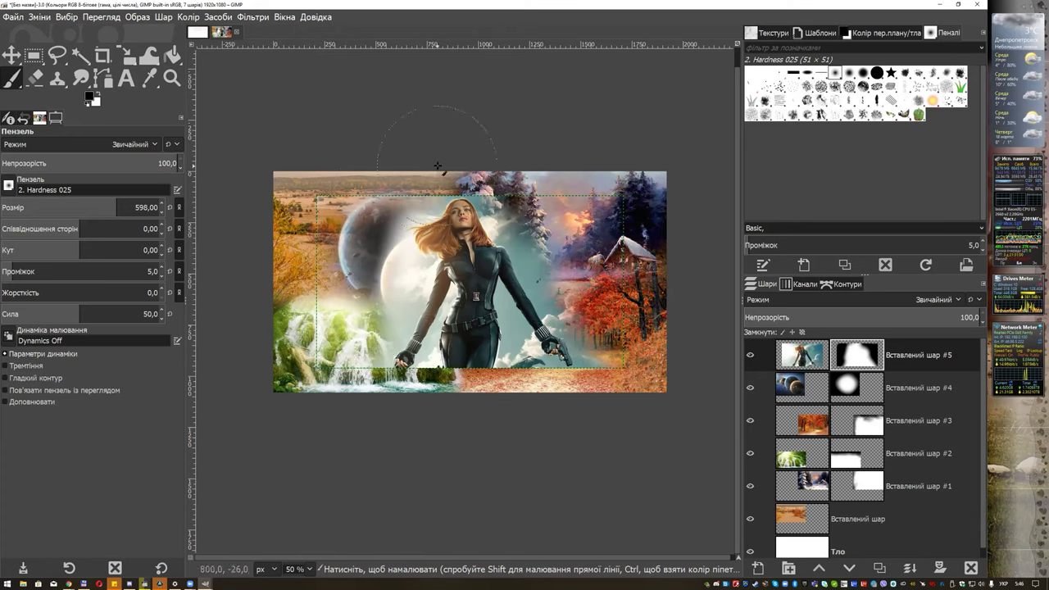
left_click(47, 144)
left_click(49, 159)
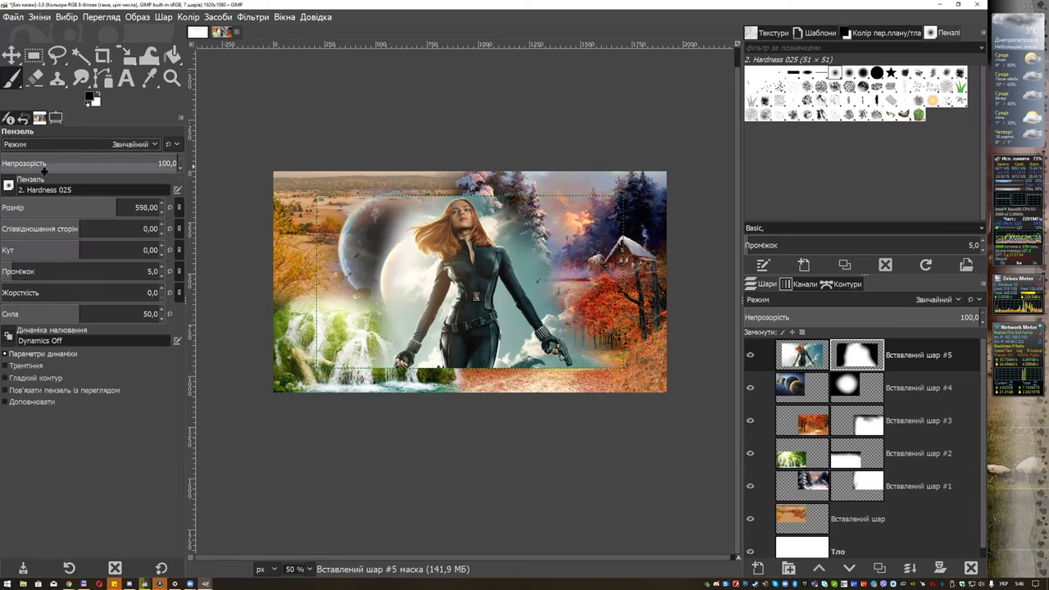
- With a size-187, roughly 28%-opacity brush, soften the woman's mask near the moon, then zoom in
left_click(53, 162)
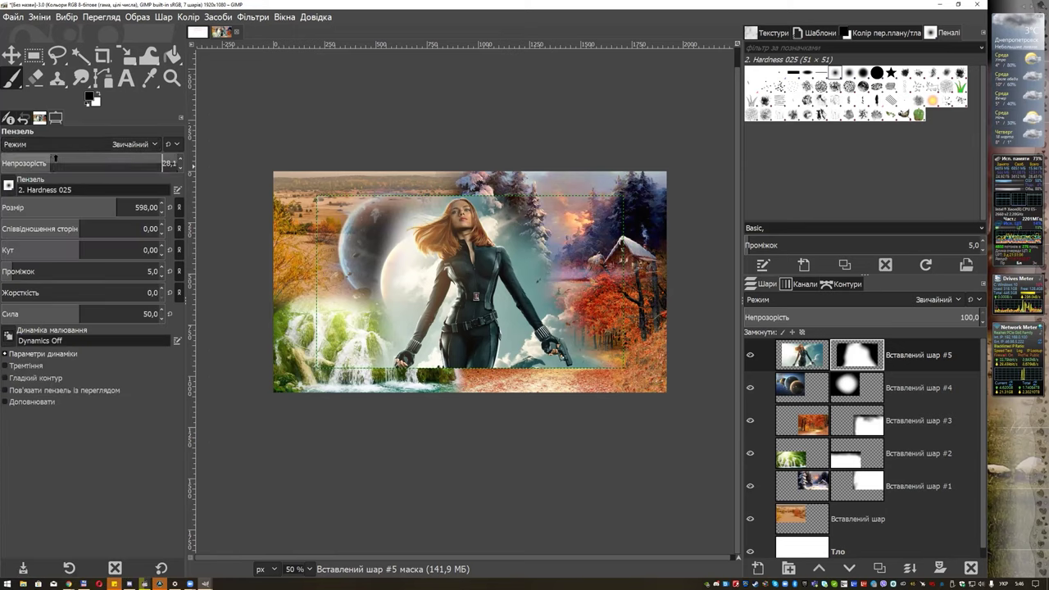
left_click_drag(94, 207, 56, 207)
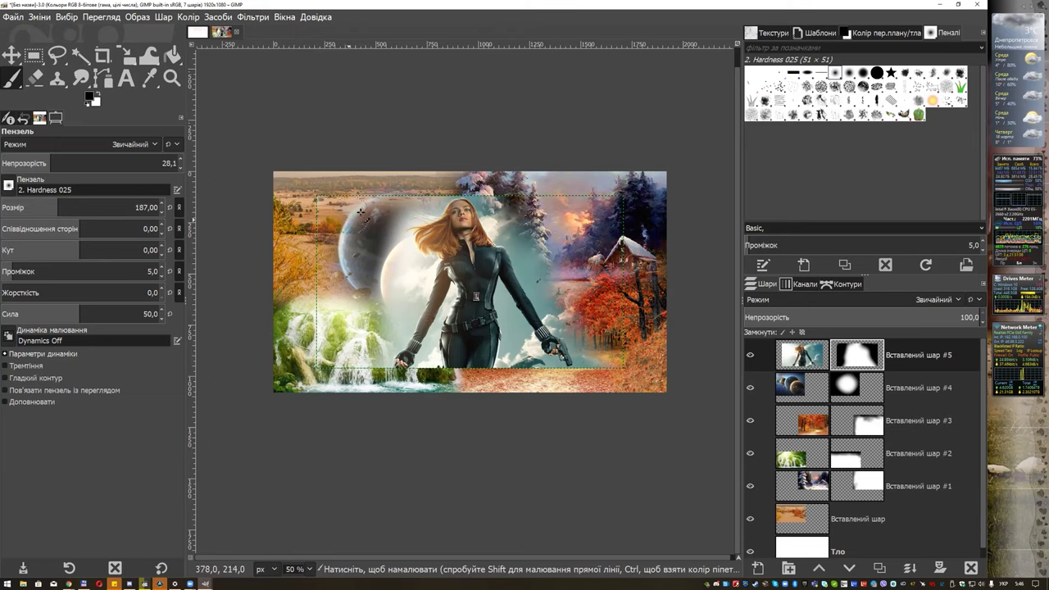
mouse_move(424, 191)
left_mouse_down()
mouse_move(379, 267)
mouse_move(389, 315)
left_mouse_up()
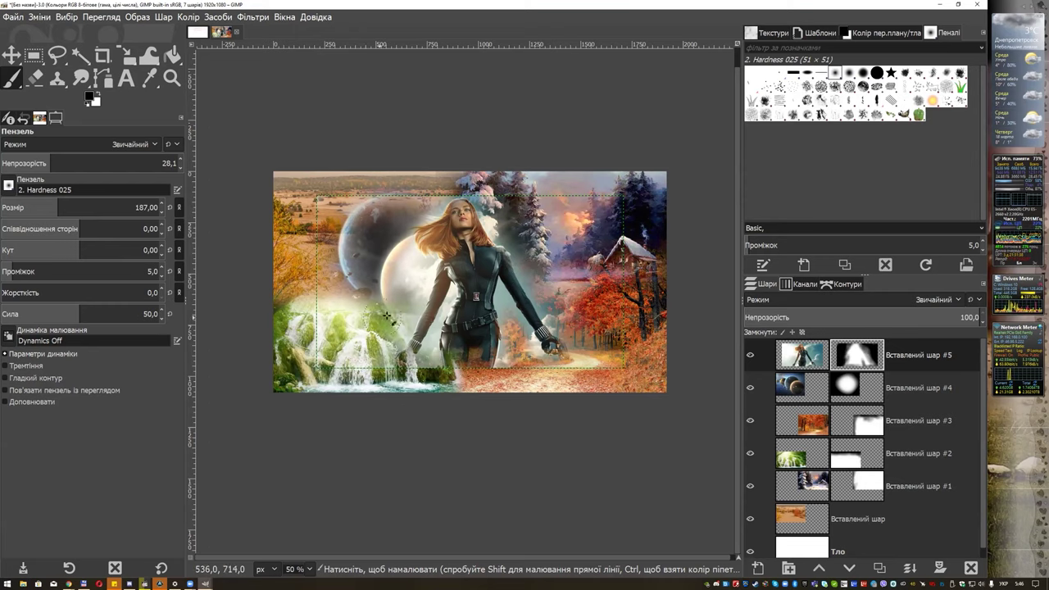
left_click(811, 546)
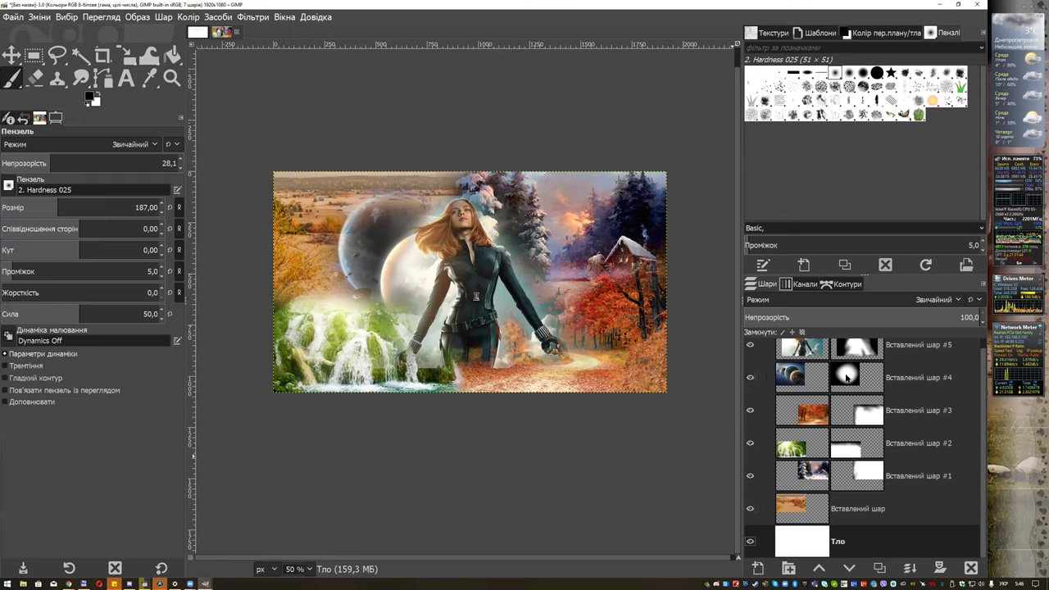
left_click(855, 348)
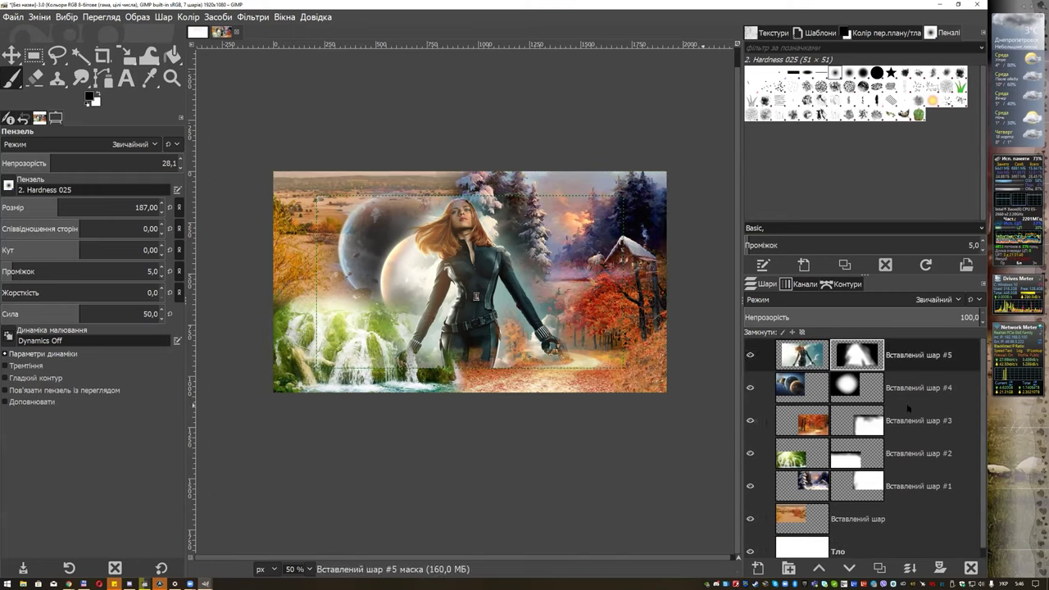
left_click(802, 354)
key("End")
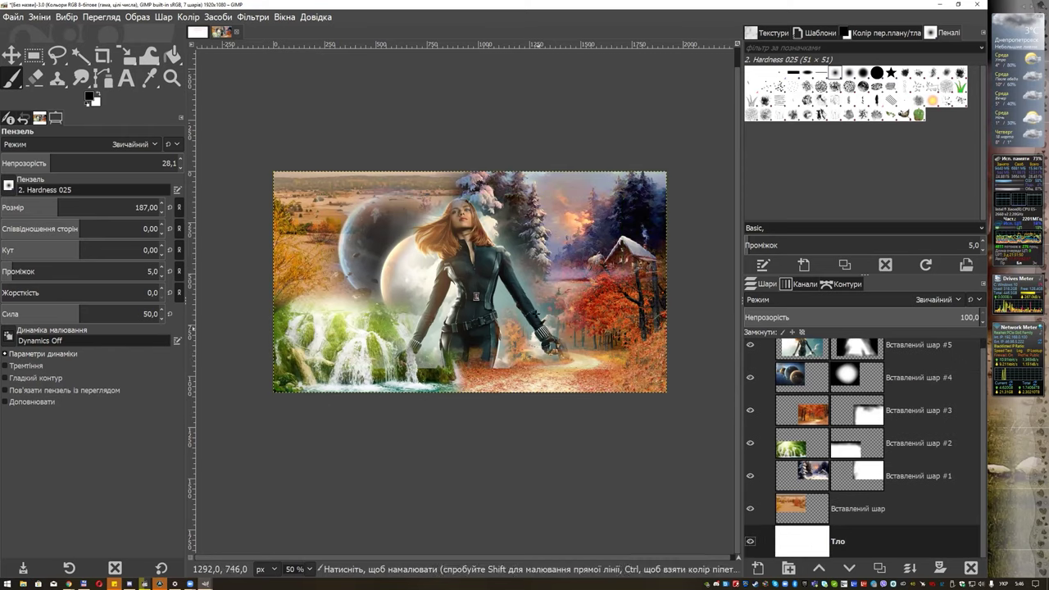
scroll(516, 298, "up", 1)
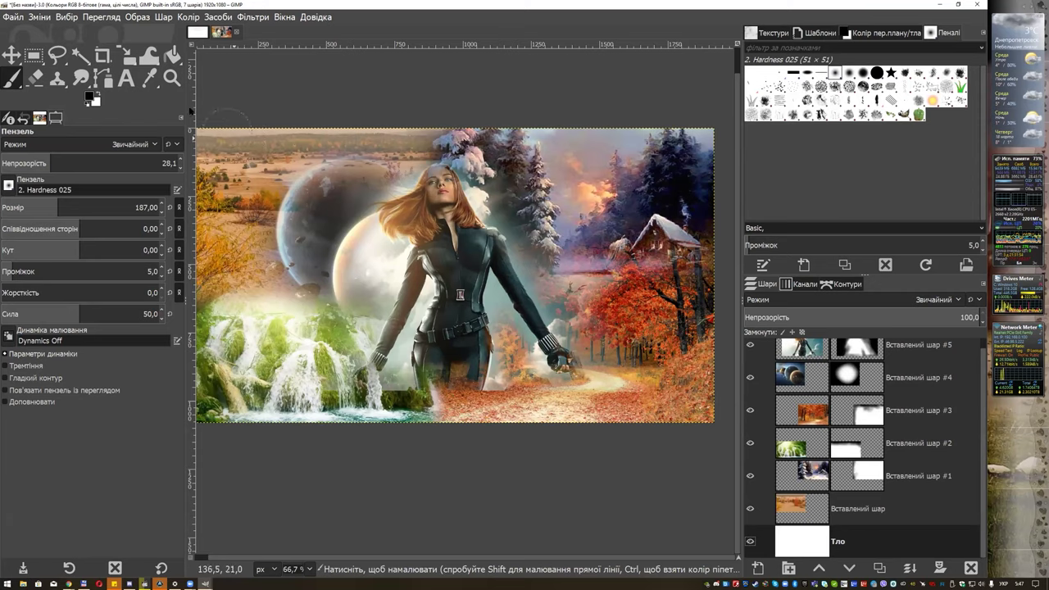
- Open the Export Image dialog, briefly viewing and dismissing the export help notice
left_click(12, 18)
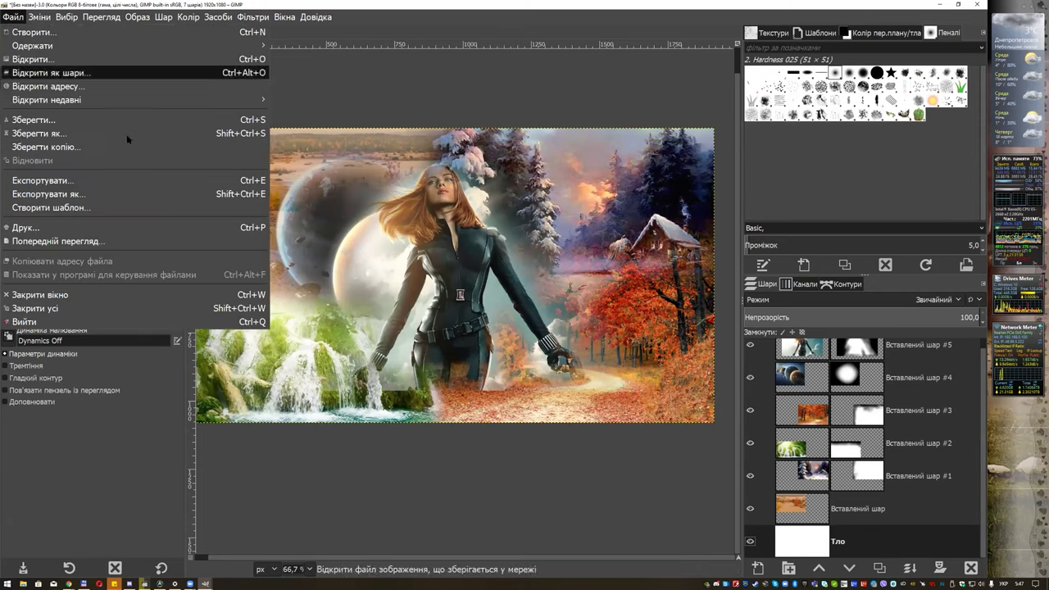
left_click(142, 183)
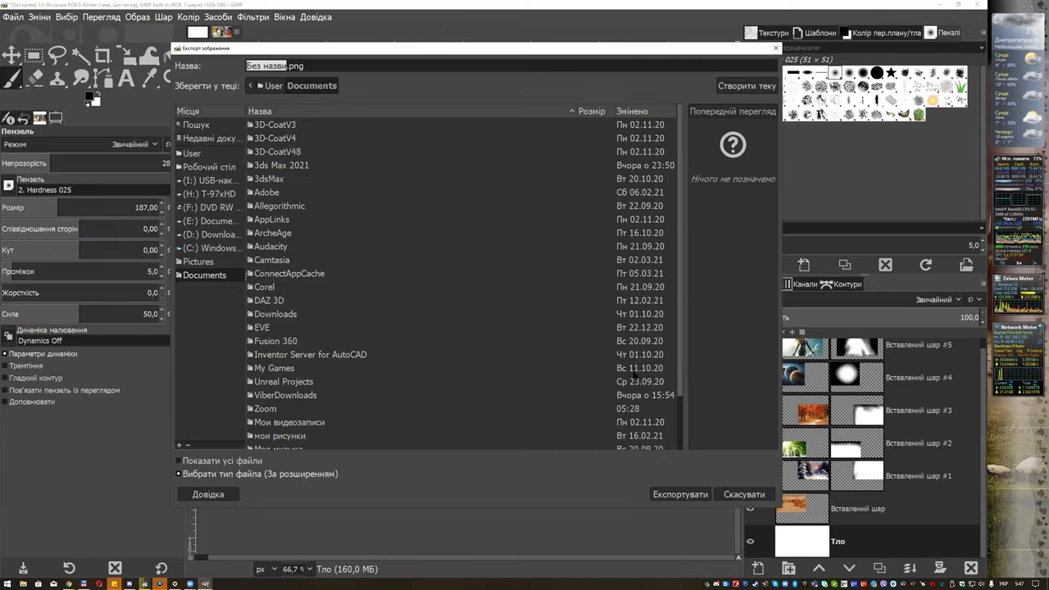
left_click(219, 494)
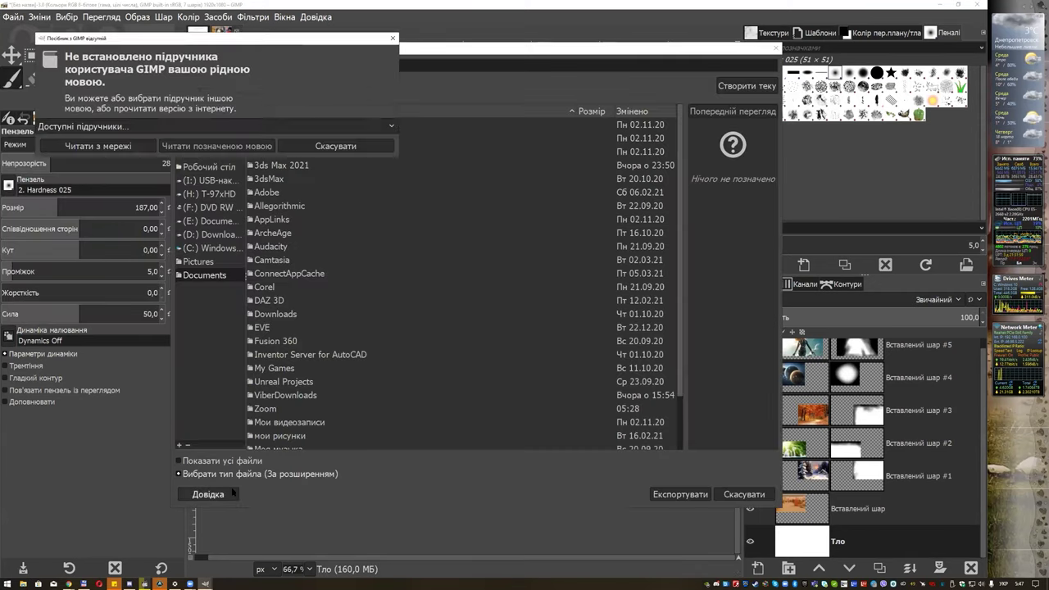
left_click(339, 124)
left_click(340, 124)
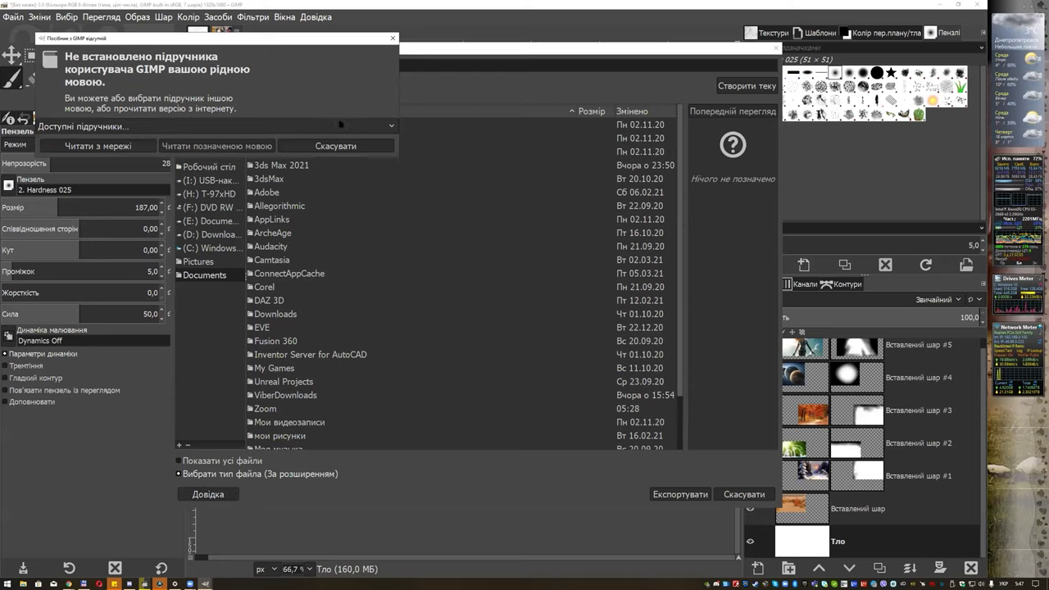
key("Escape")
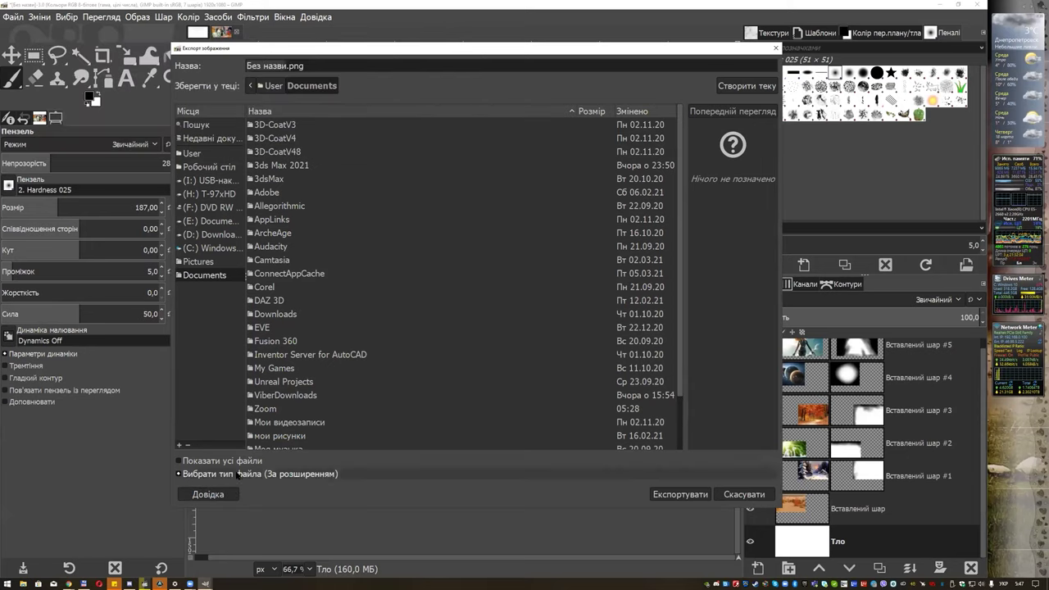
- Select JPEG as the file type and export the collage to Documents
left_click(237, 474)
scroll(721, 446, "down", 3)
scroll(721, 451, "down", 3)
scroll(717, 459, "down", 3)
left_click(713, 469)
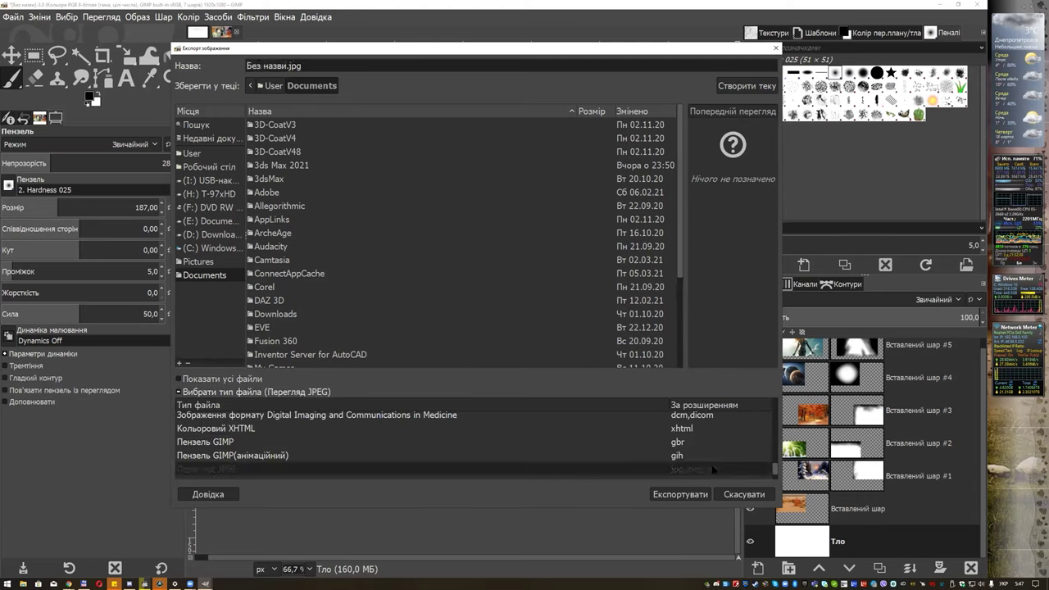
left_click(680, 494)
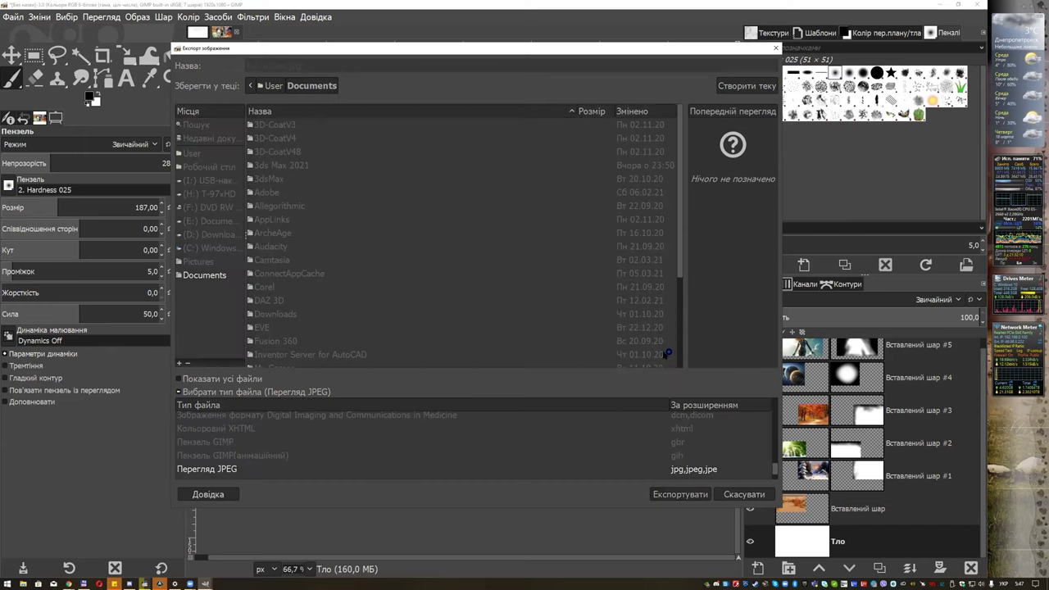